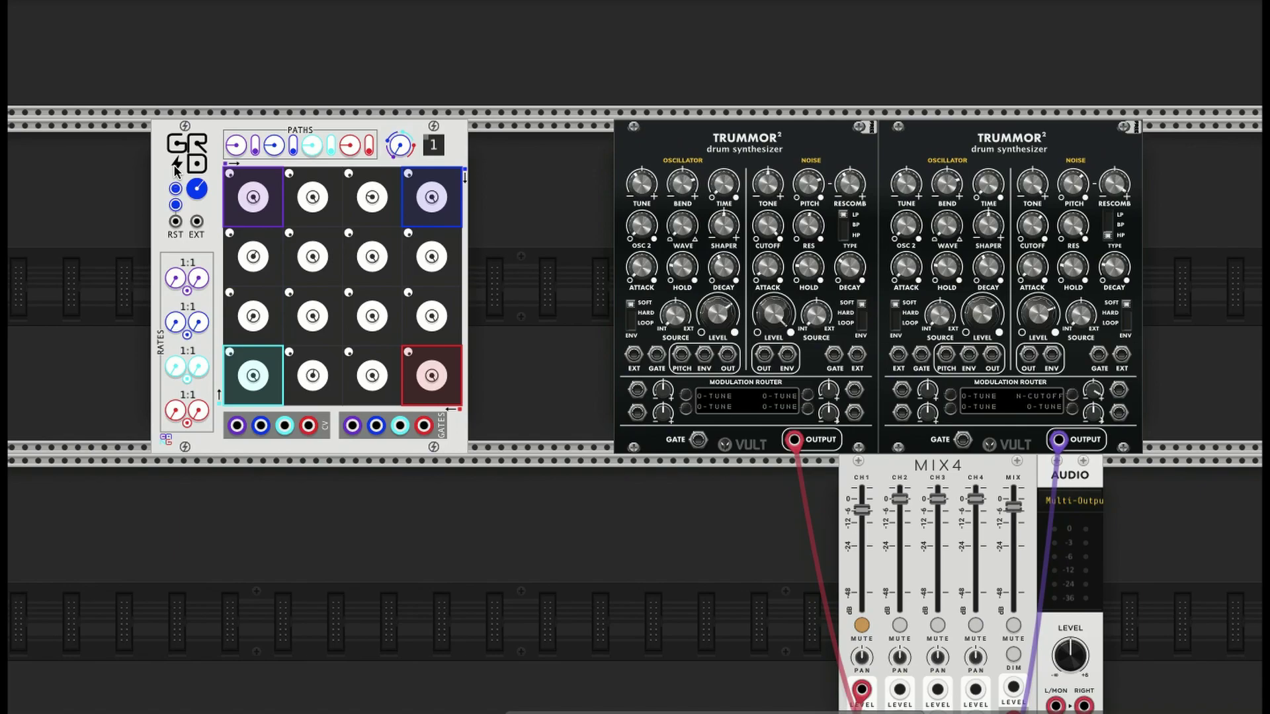
# Step: Move the GRD sequencer module slightly to the left along the rack
pyautogui.moveTo(170, 166)
pyautogui.mouseDown()
pyautogui.moveTo(211, 165)
pyautogui.moveTo(148, 166)
pyautogui.mouseUp()
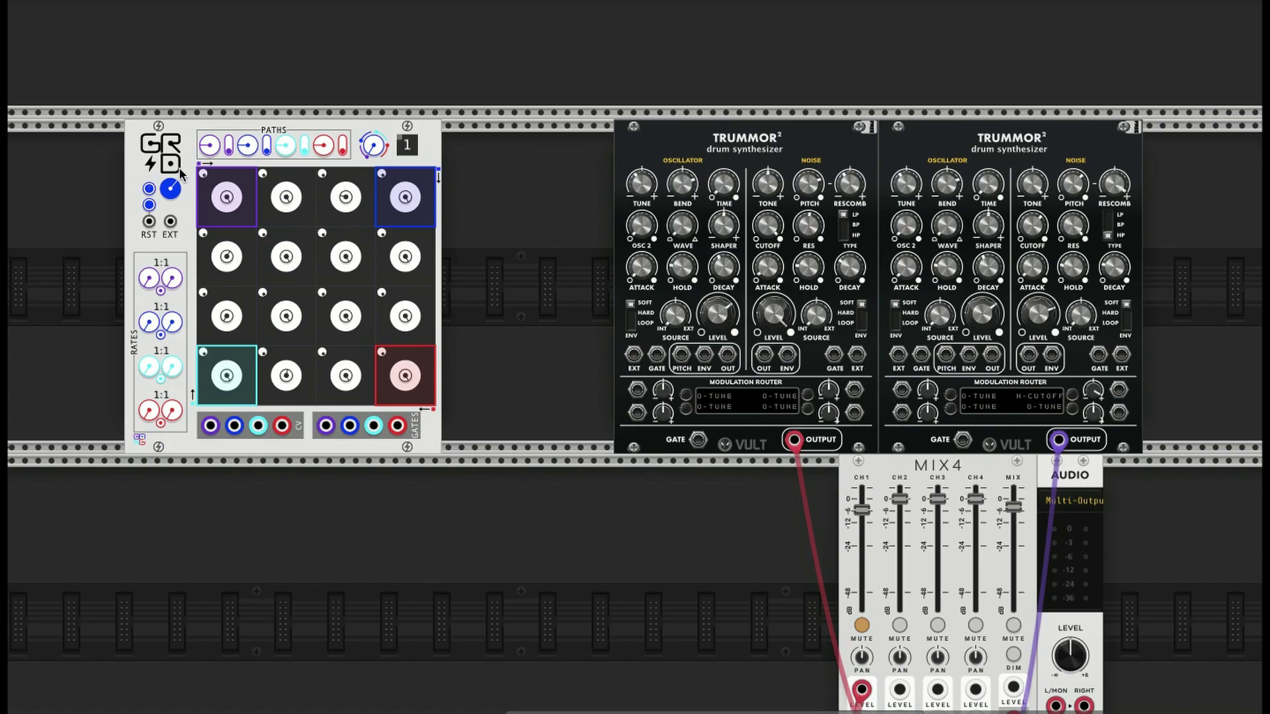
pyautogui.moveTo(160, 152); pyautogui.dragTo(175, 152)
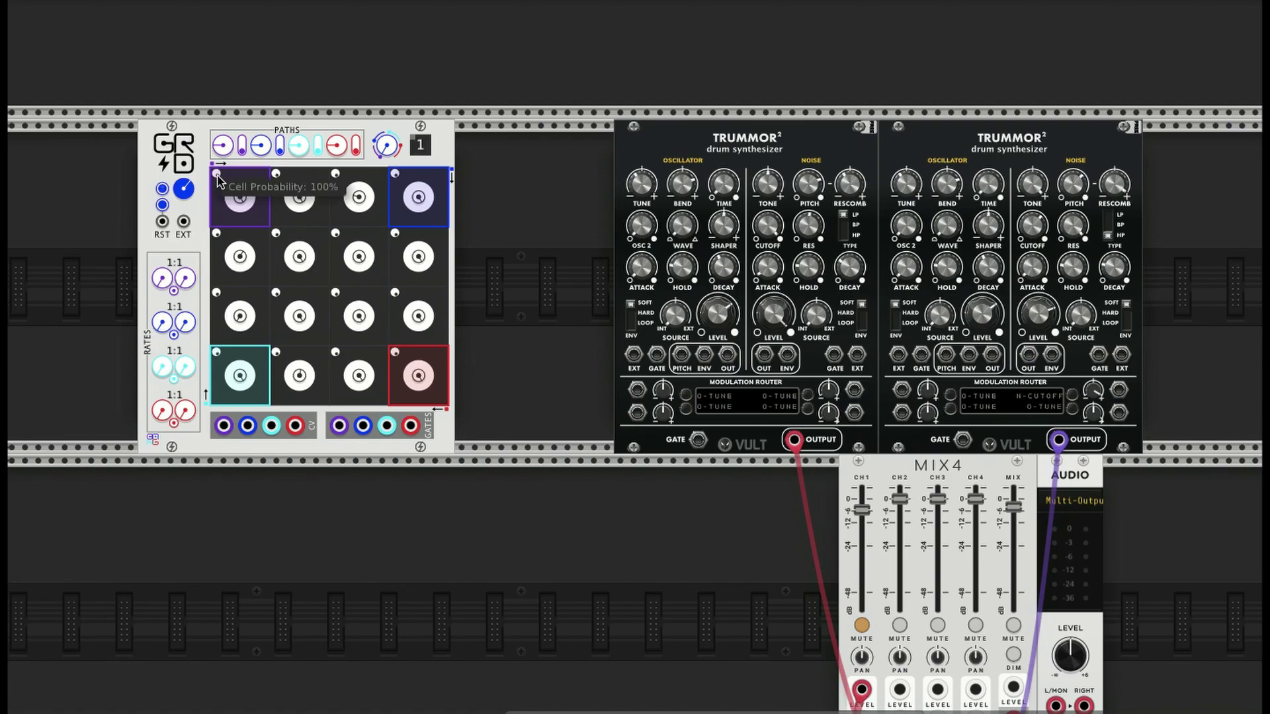
# Step: Try lowering the cell probability of the first two top-row cells, then restore them to 100%
pyautogui.moveTo(215, 178)
pyautogui.moveTo(217, 174); pyautogui.dragTo(216, 202)
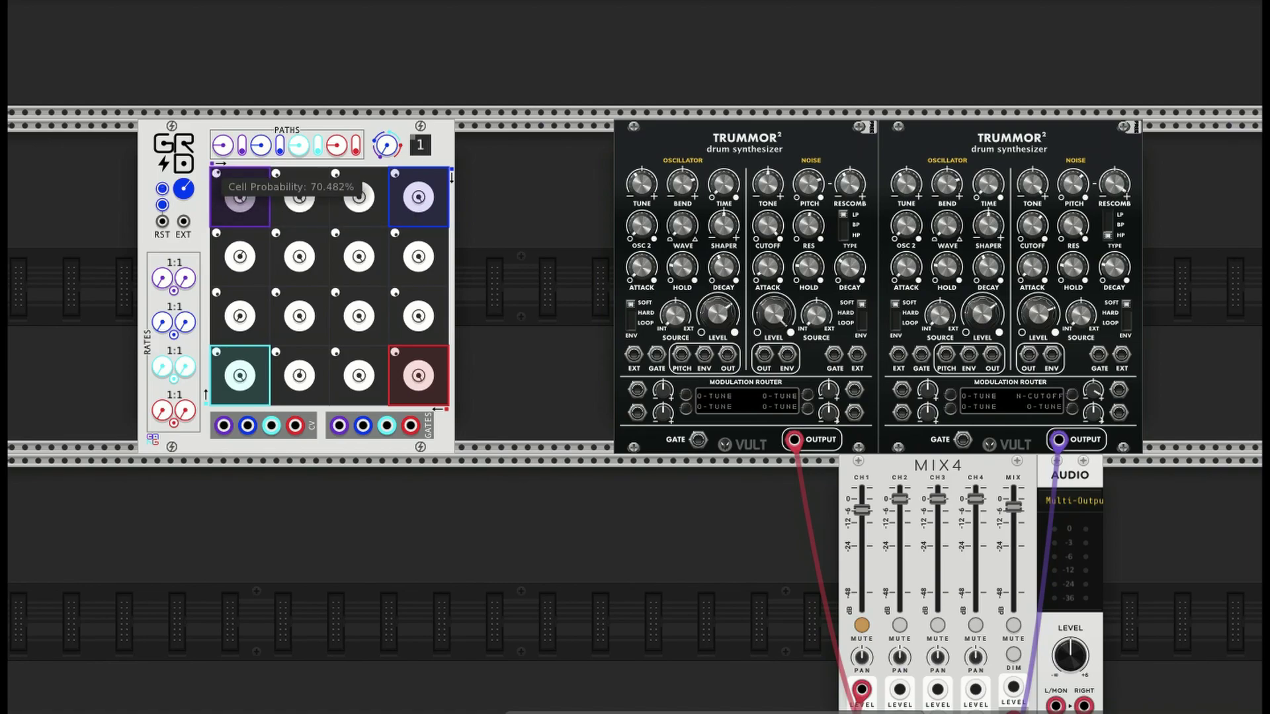
pyautogui.moveTo(217, 177)
pyautogui.moveTo(216, 174); pyautogui.dragTo(276, 266)
pyautogui.scroll(-1, 284, 172)
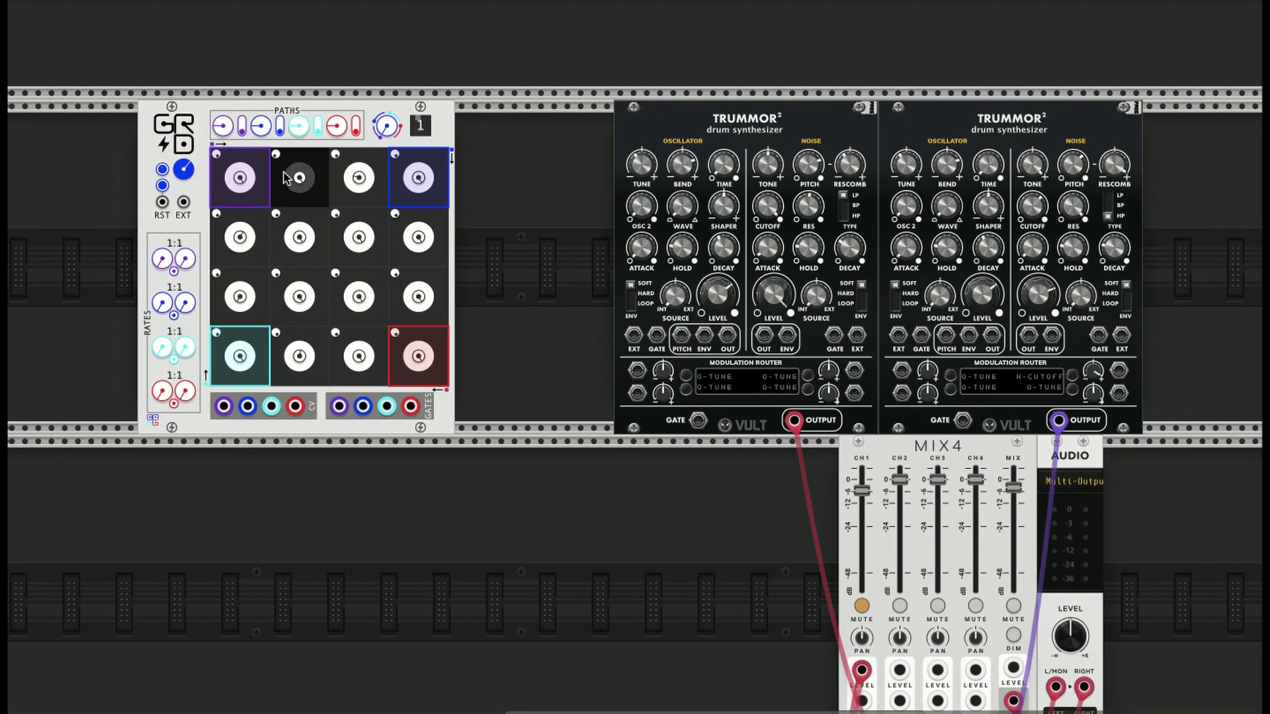
pyautogui.moveTo(295, 173); pyautogui.dragTo(299, 157)
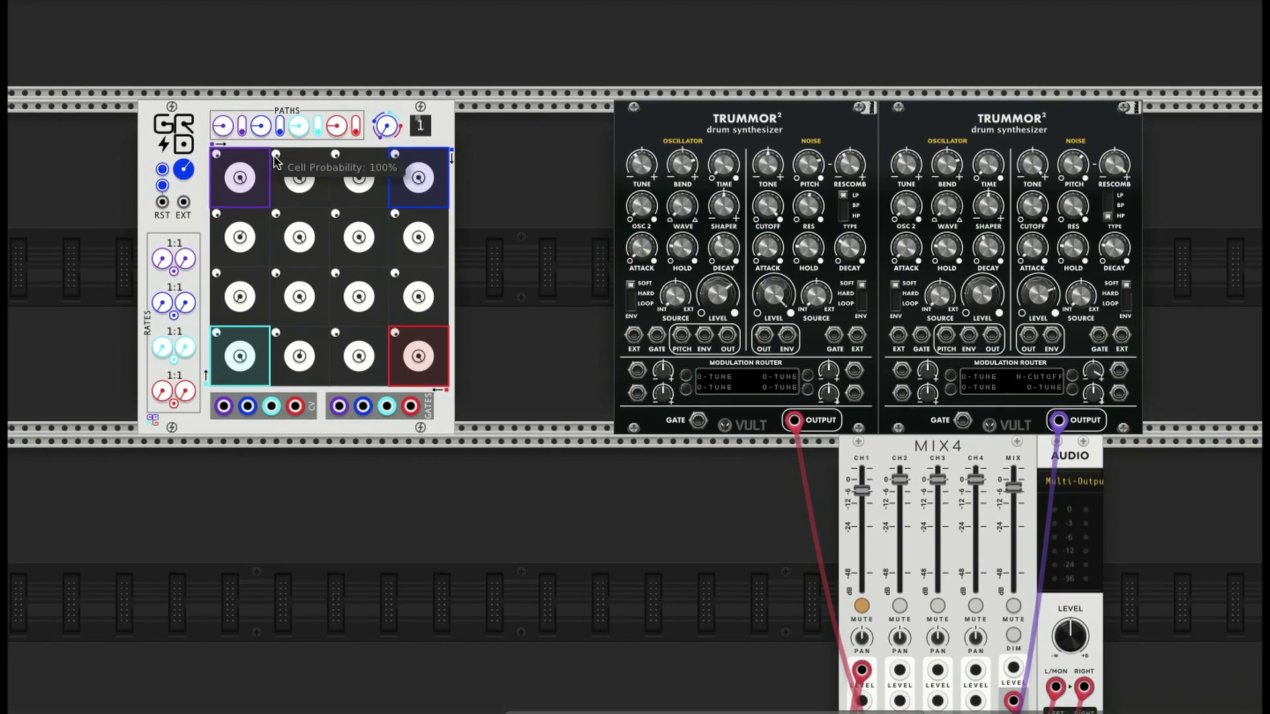
pyautogui.press('super+equal')
pyautogui.scroll(5, 273, 156)
pyautogui.hscroll(-7, 265, 154)
pyautogui.moveTo(327, 256)
pyautogui.mouseDown()
pyautogui.moveTo(328, 271)
pyautogui.moveTo(328, 255)
pyautogui.mouseUp()
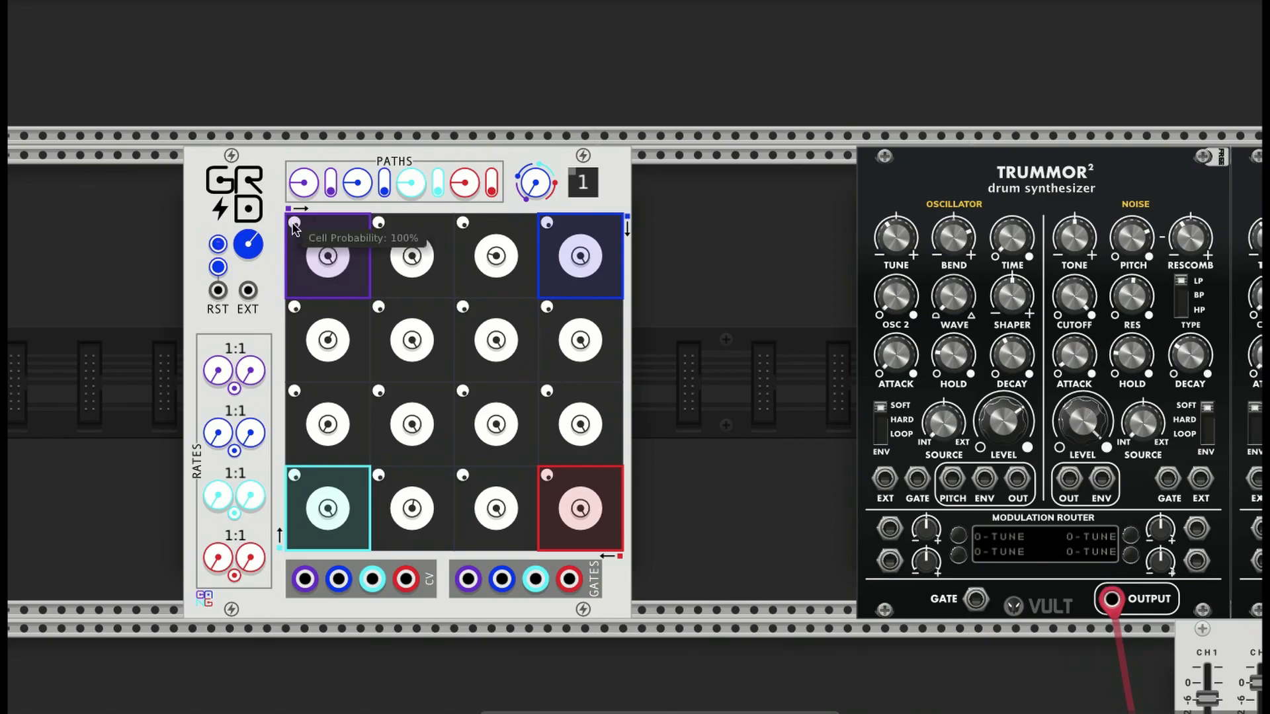
pyautogui.moveTo(378, 222); pyautogui.dragTo(378, 231)
pyautogui.doubleClick(378, 222)
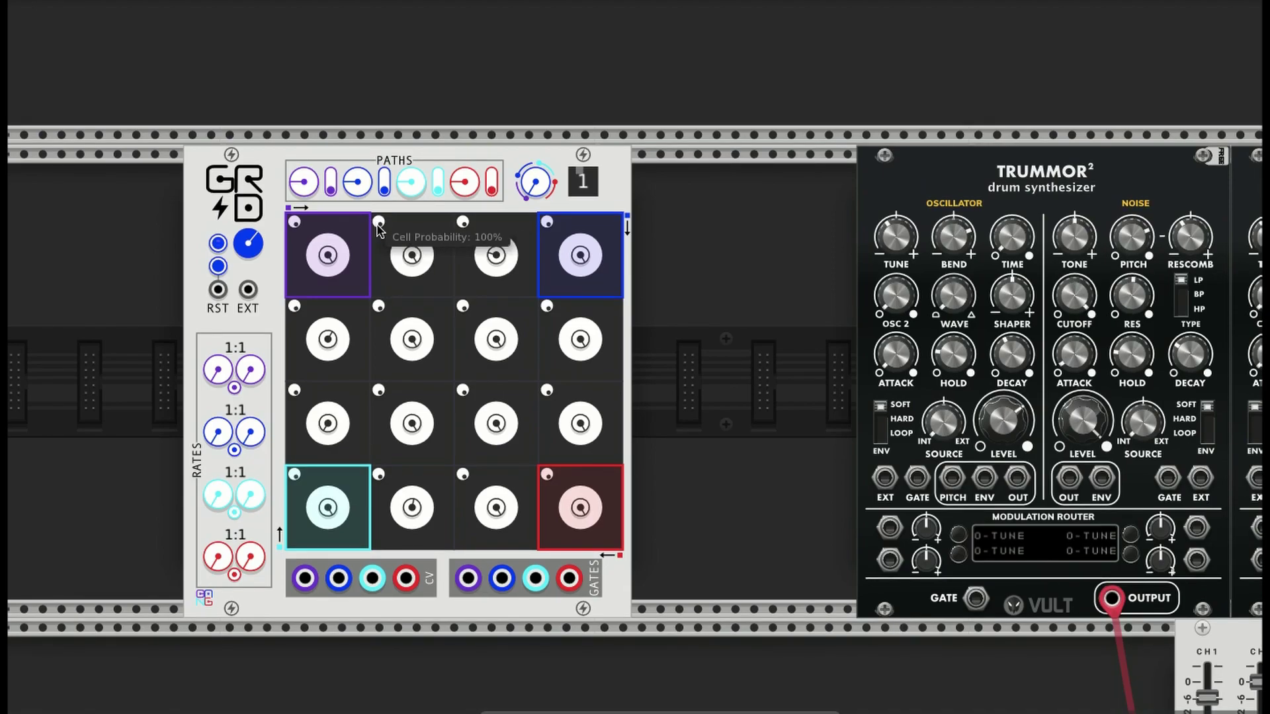
# Step: Try splitting the four top-row cells into 2, 3, 5 and 2 beats
pyautogui.click(340, 288)
pyautogui.click(417, 283)
pyautogui.click(500, 280)
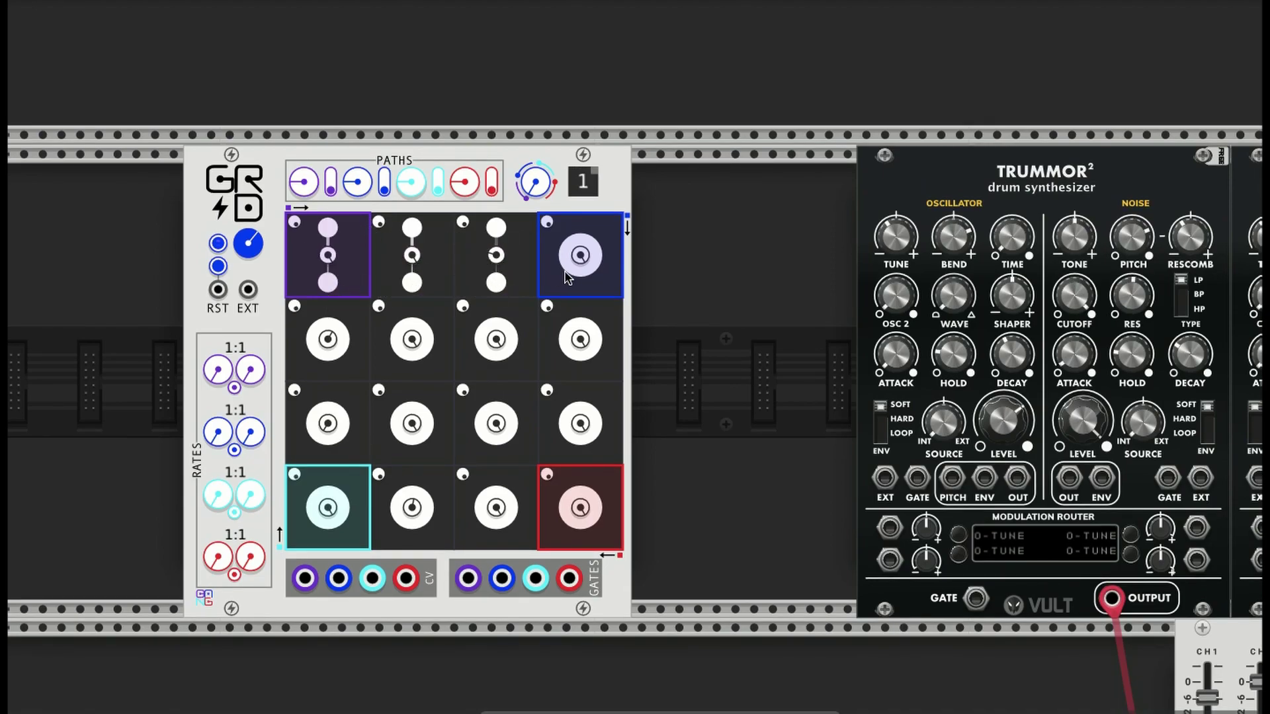
pyautogui.moveTo(570, 278); pyautogui.dragTo(579, 289)
pyautogui.moveTo(463, 267); pyautogui.dragTo(397, 303)
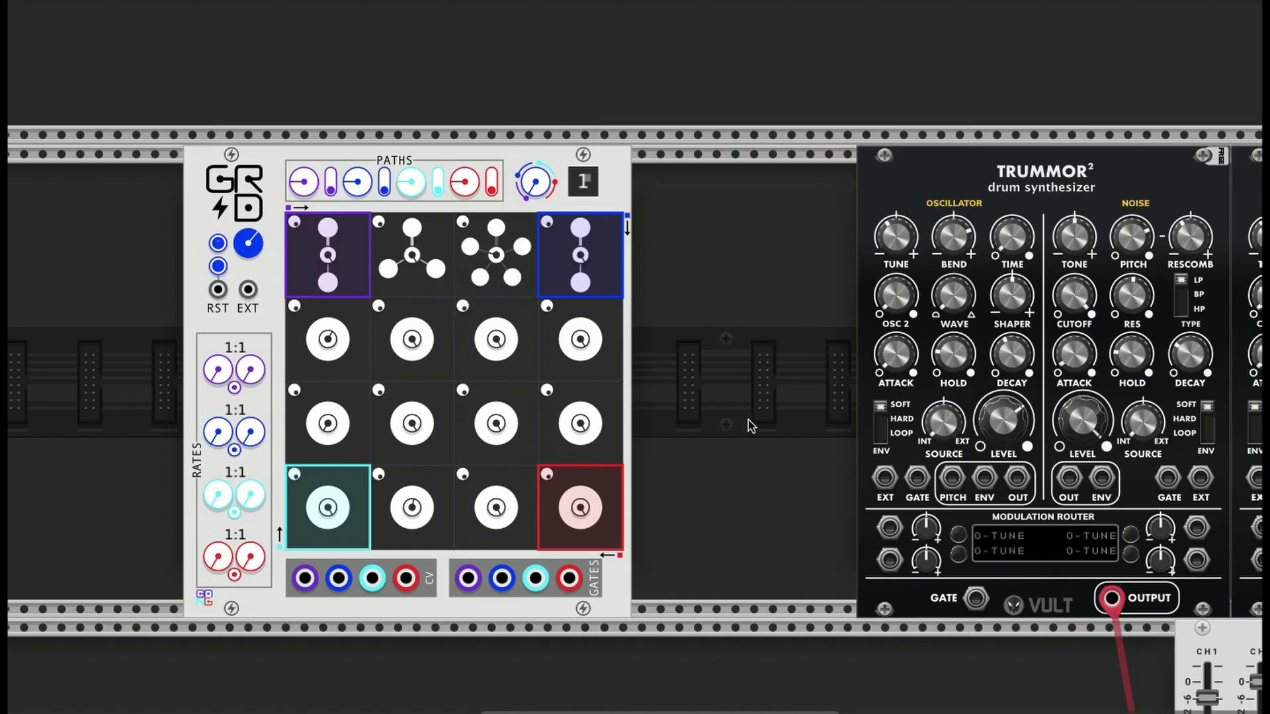
# Step: Patch the sequencer's purple gates output to the noise section's gate input on the first Trummor2 drum synthesizer
pyautogui.scroll(-3, 751, 425)
pyautogui.hscroll(3, 734, 426)
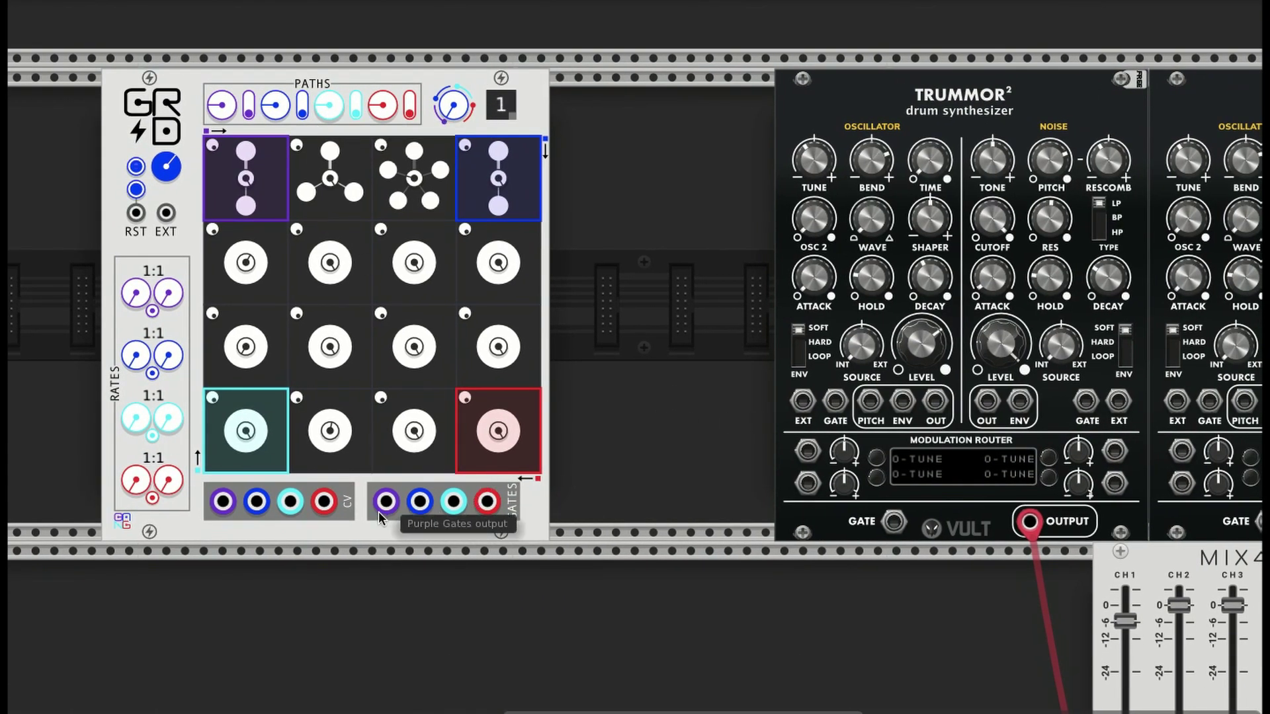
pyautogui.moveTo(382, 506); pyautogui.dragTo(1085, 400)
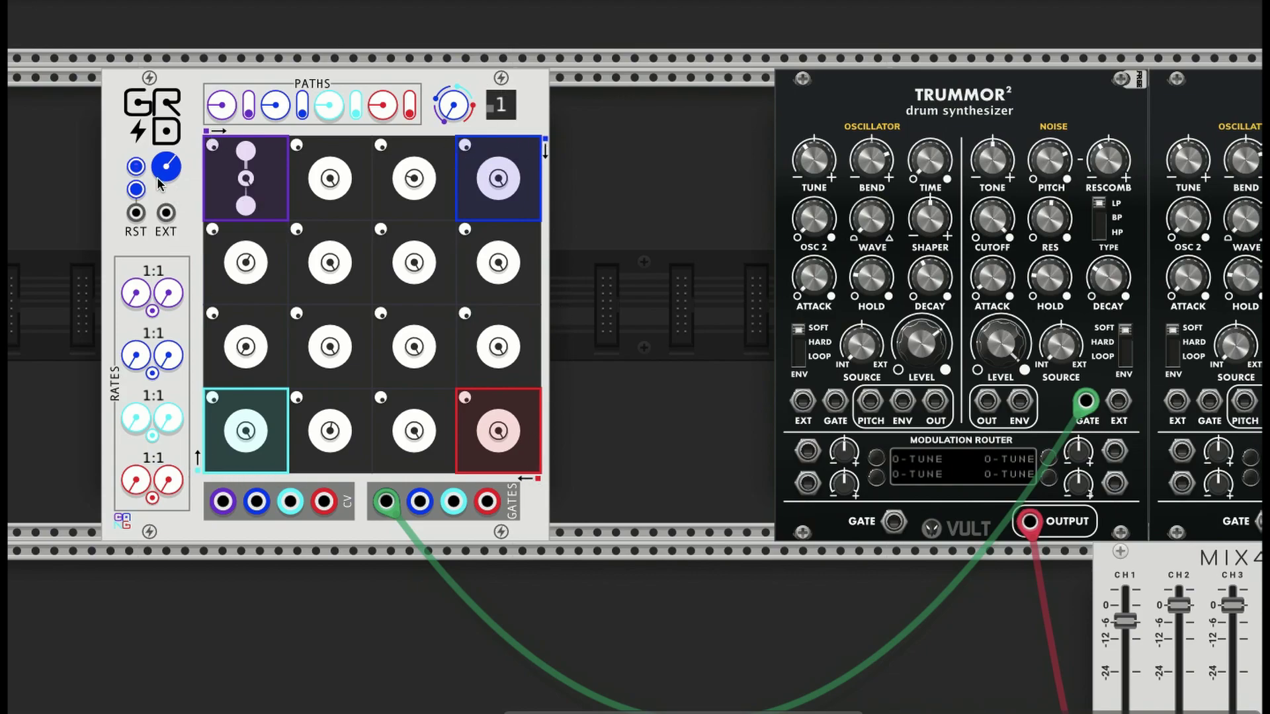
# Step: Start the sequencer's internal clock and slow down its tempo
pyautogui.click(137, 169)
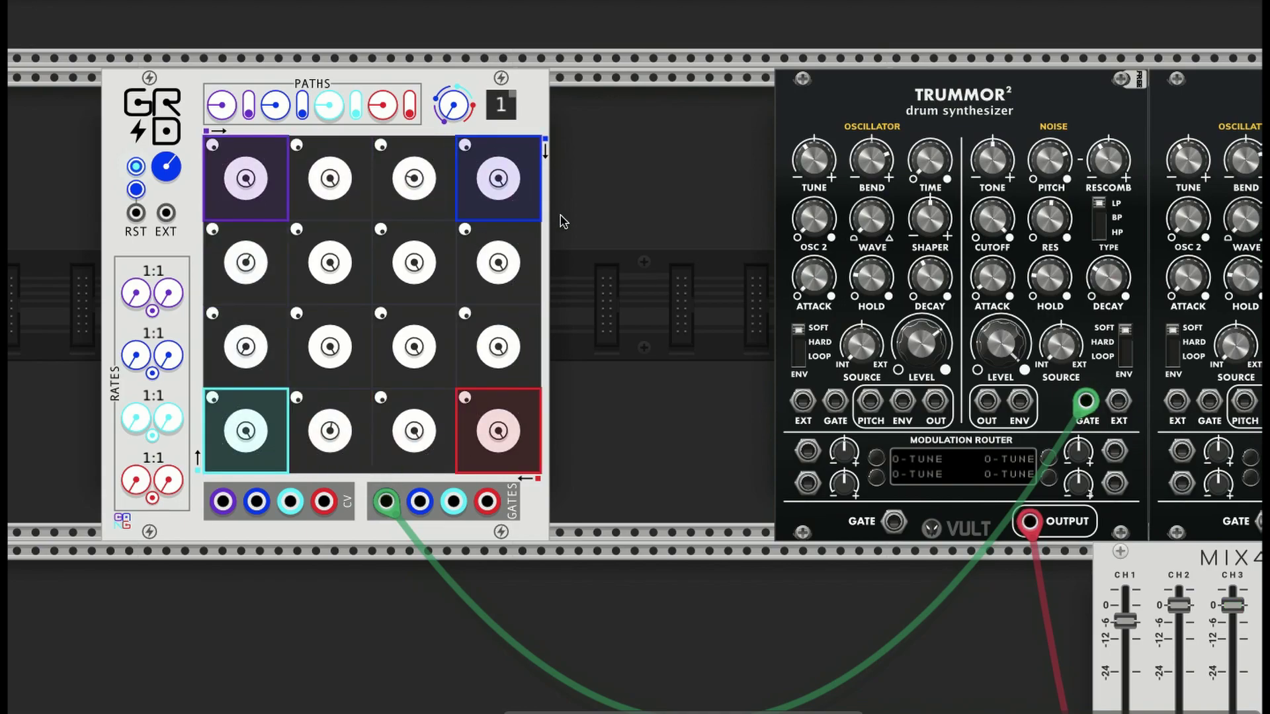
pyautogui.moveTo(172, 171); pyautogui.dragTo(171, 298)
pyautogui.moveTo(164, 171); pyautogui.dragTo(164, 149)
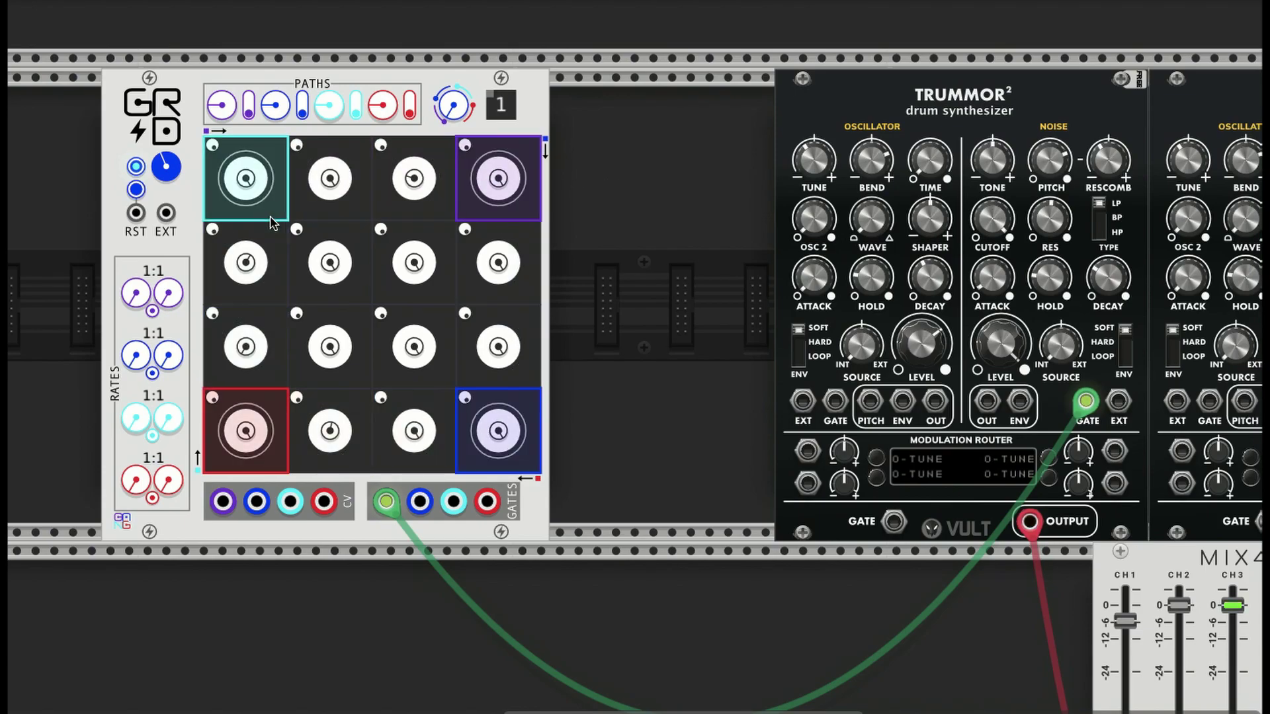
# Step: Split the first top-row cell into 2 beats and try several divisions on the third, ending at 6
pyautogui.click(269, 208)
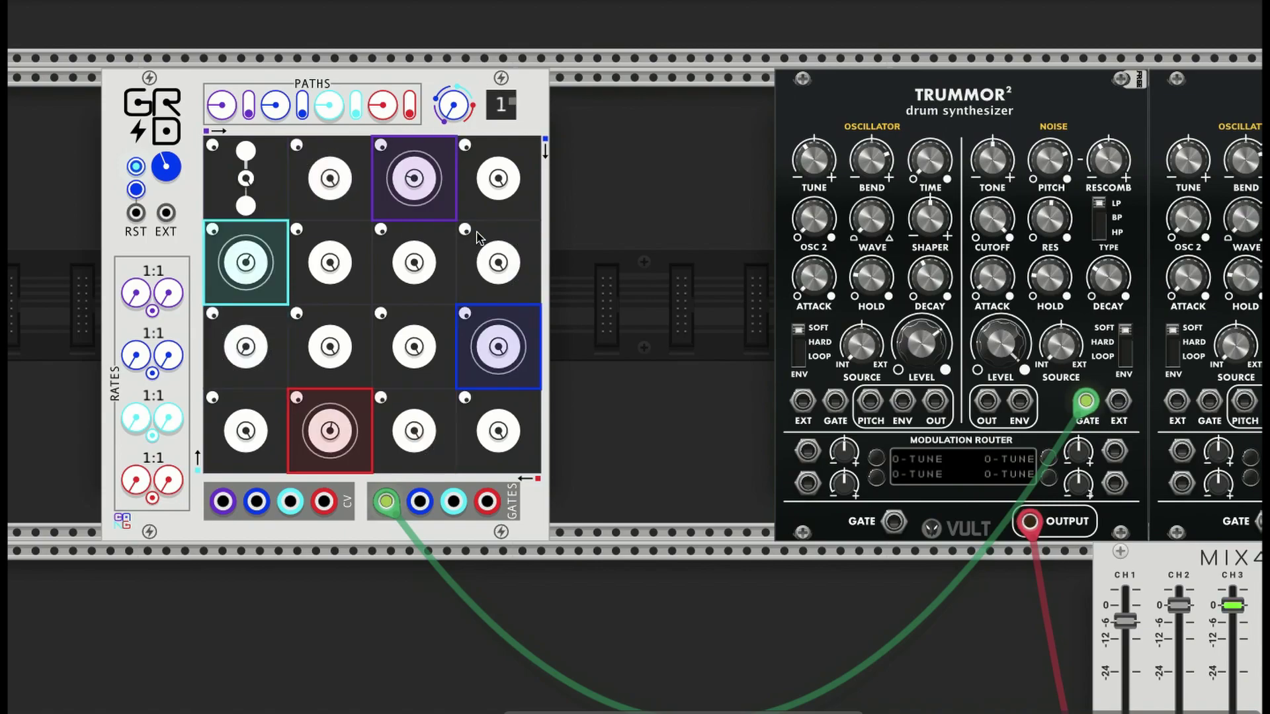
pyautogui.click(397, 210)
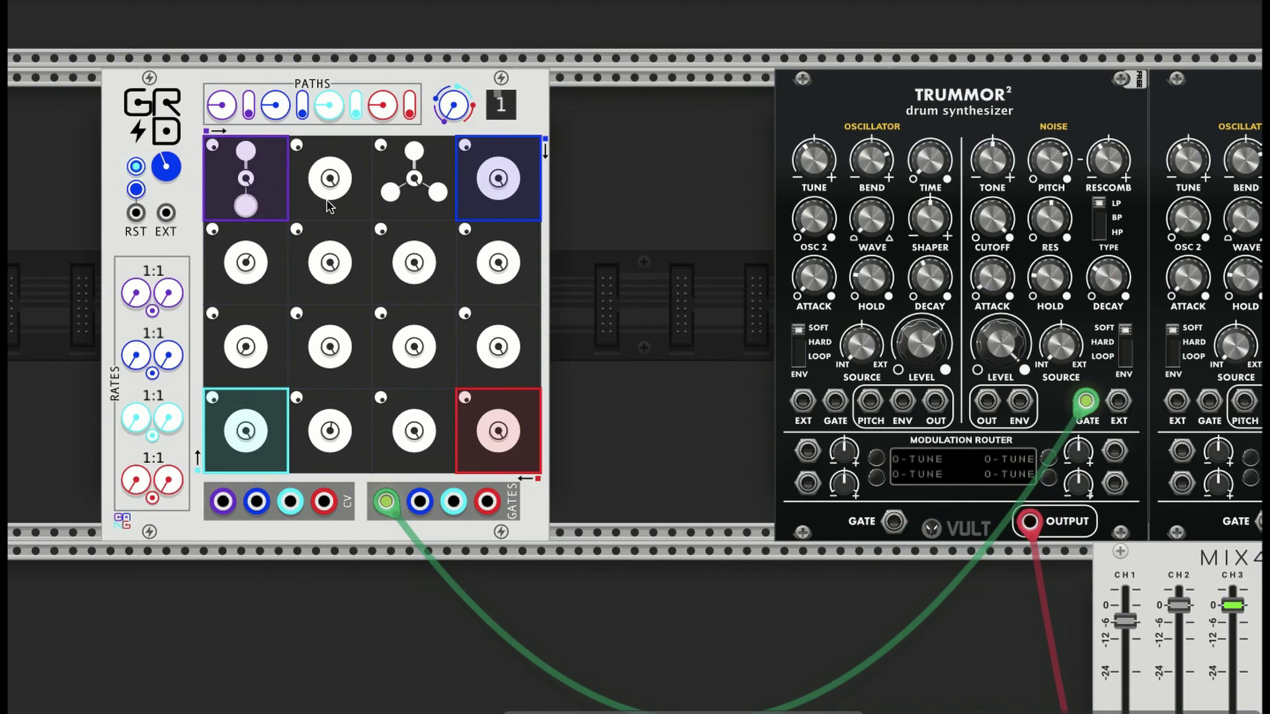
pyautogui.click(429, 204)
pyautogui.click(426, 206)
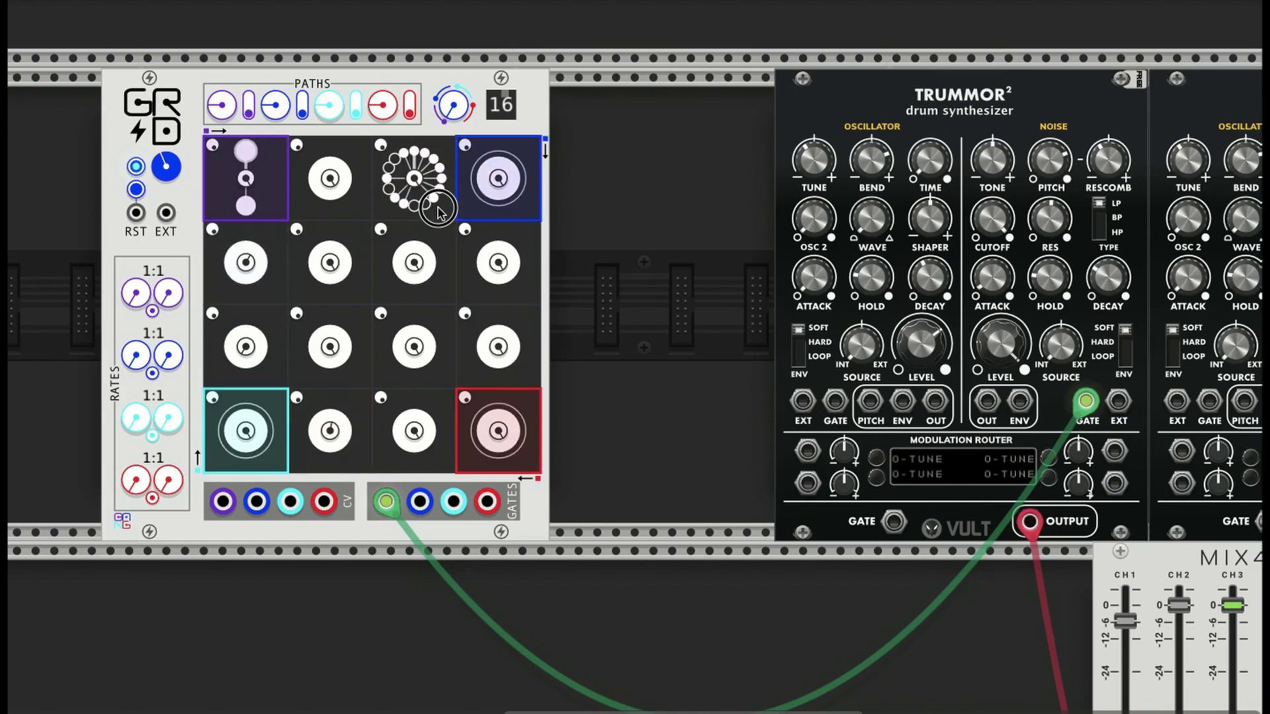
pyautogui.click(414, 207)
pyautogui.click(430, 210)
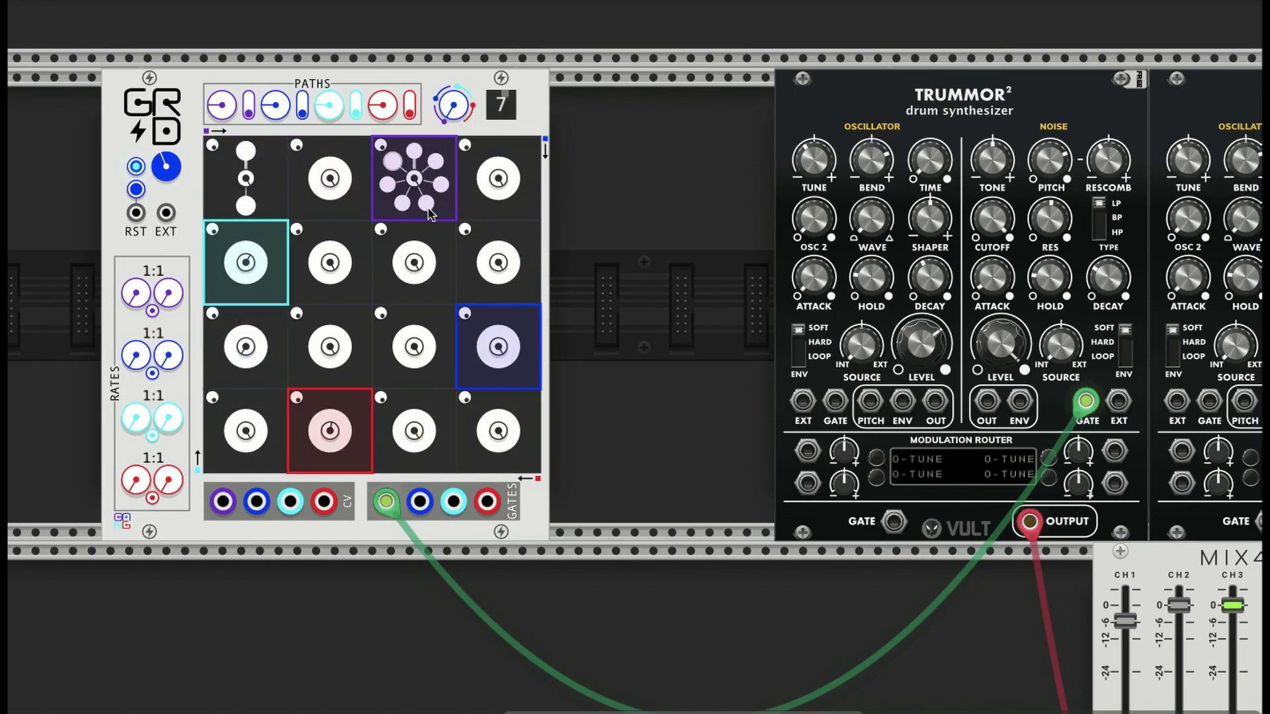
pyautogui.click(426, 213)
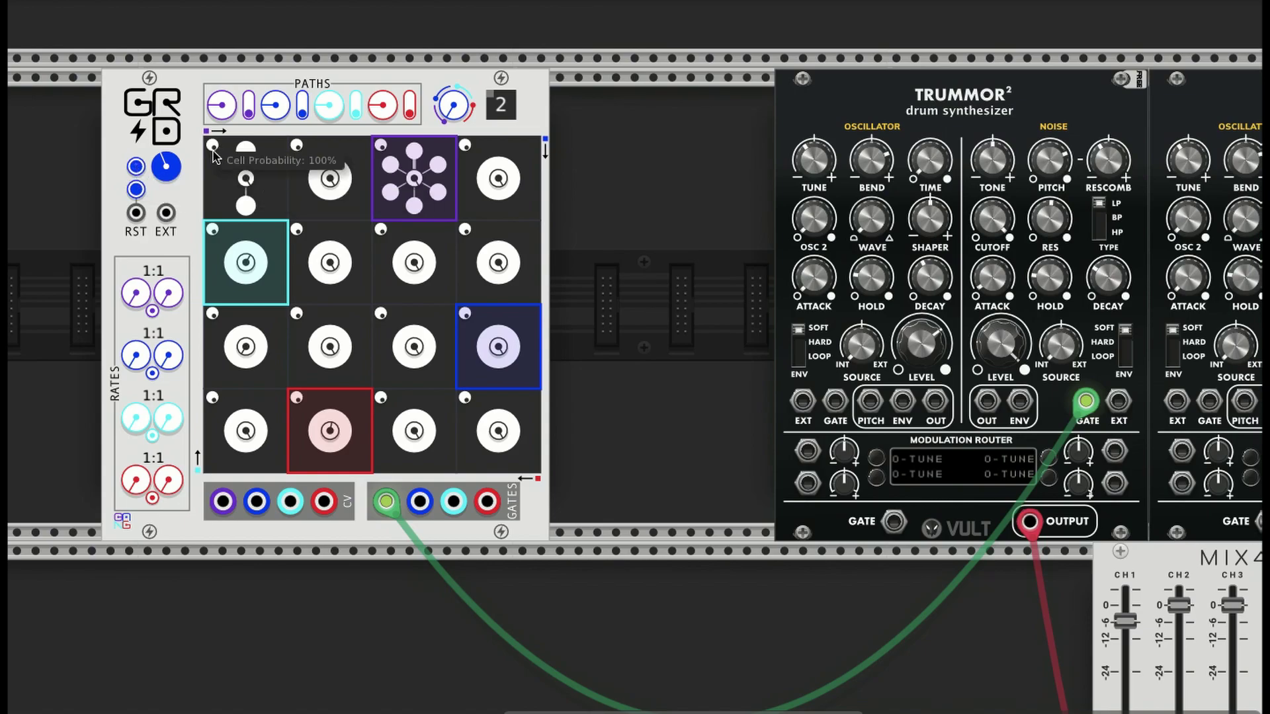
# Step: Try lowering the first top-row cell's cell probability to about 52%
pyautogui.moveTo(213, 151); pyautogui.dragTo(213, 173)
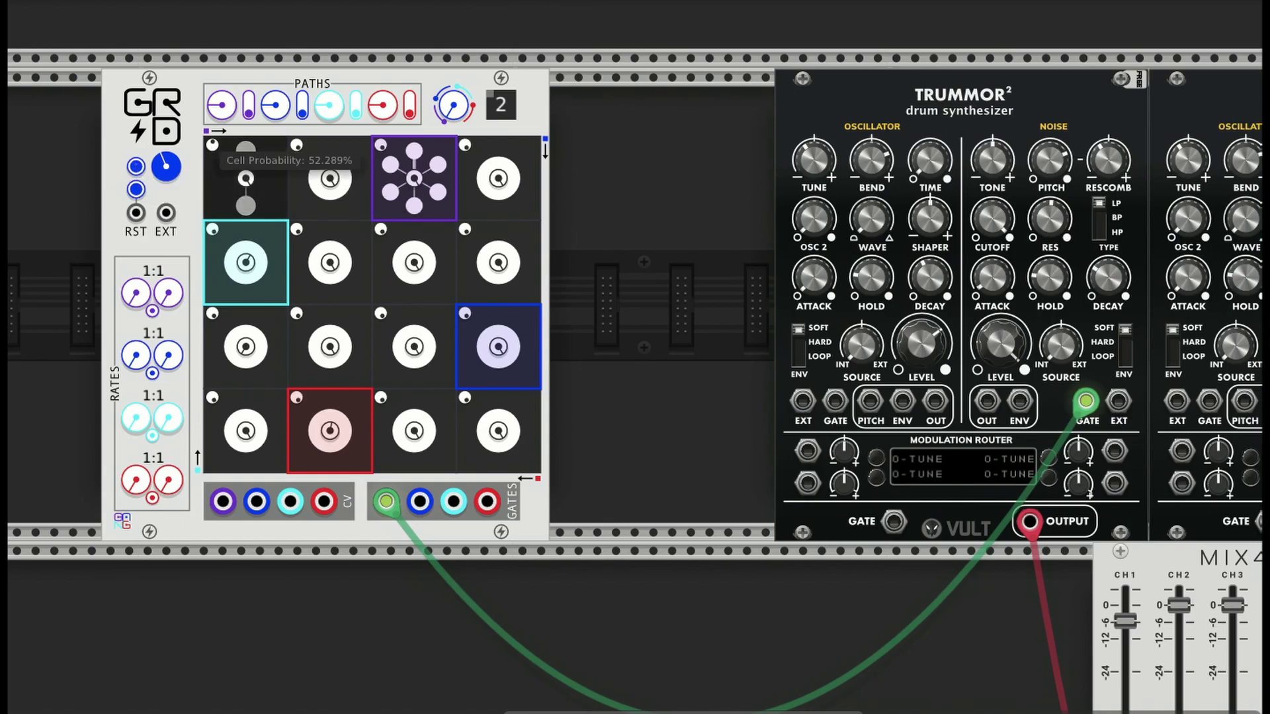
pyautogui.moveTo(213, 178); pyautogui.dragTo(213, 150)
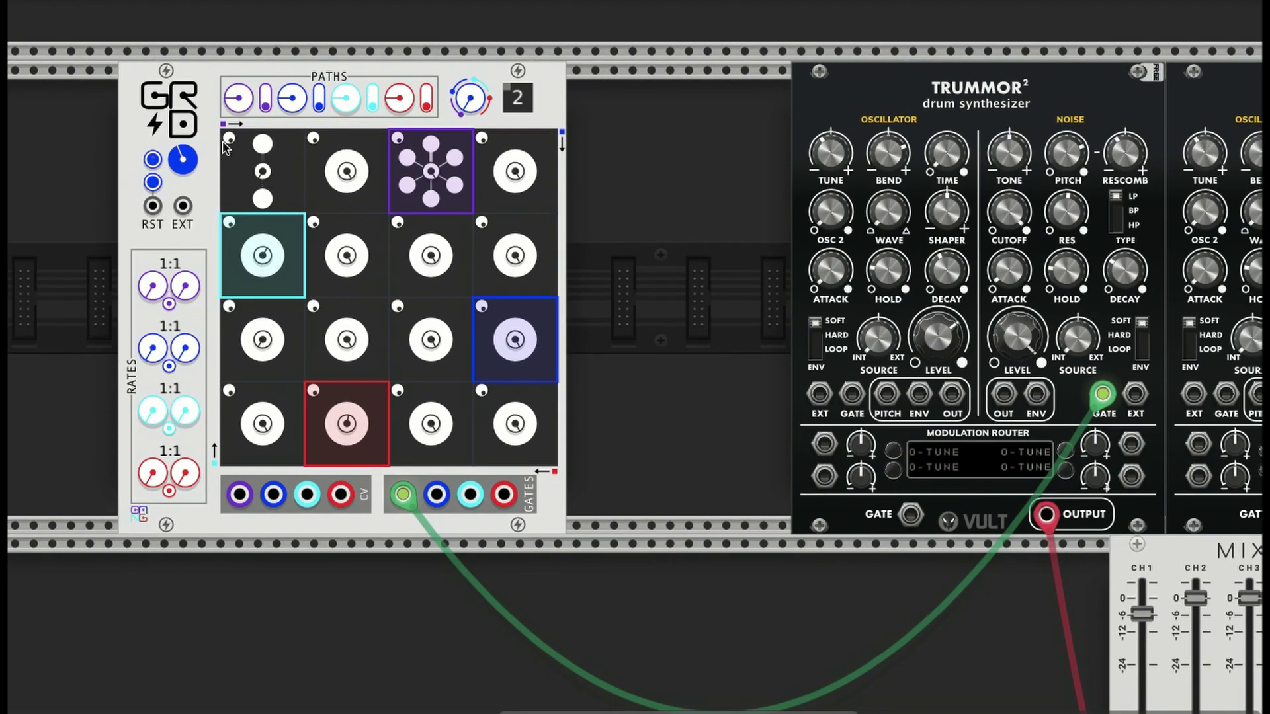
pyautogui.click(214, 148)
# Step: Set the CV / Rhythm Probability to 0% for the third top-row cell and to 100% for the first
pyautogui.moveTo(402, 146)
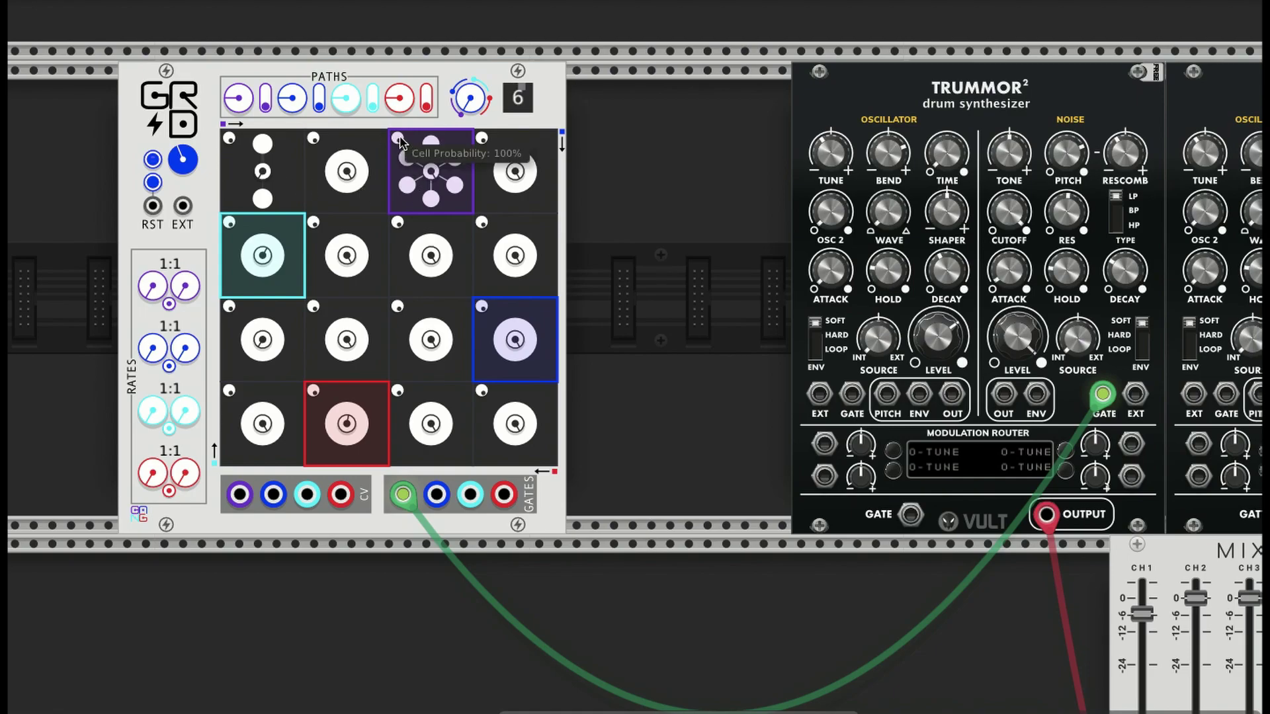
pyautogui.moveTo(439, 177)
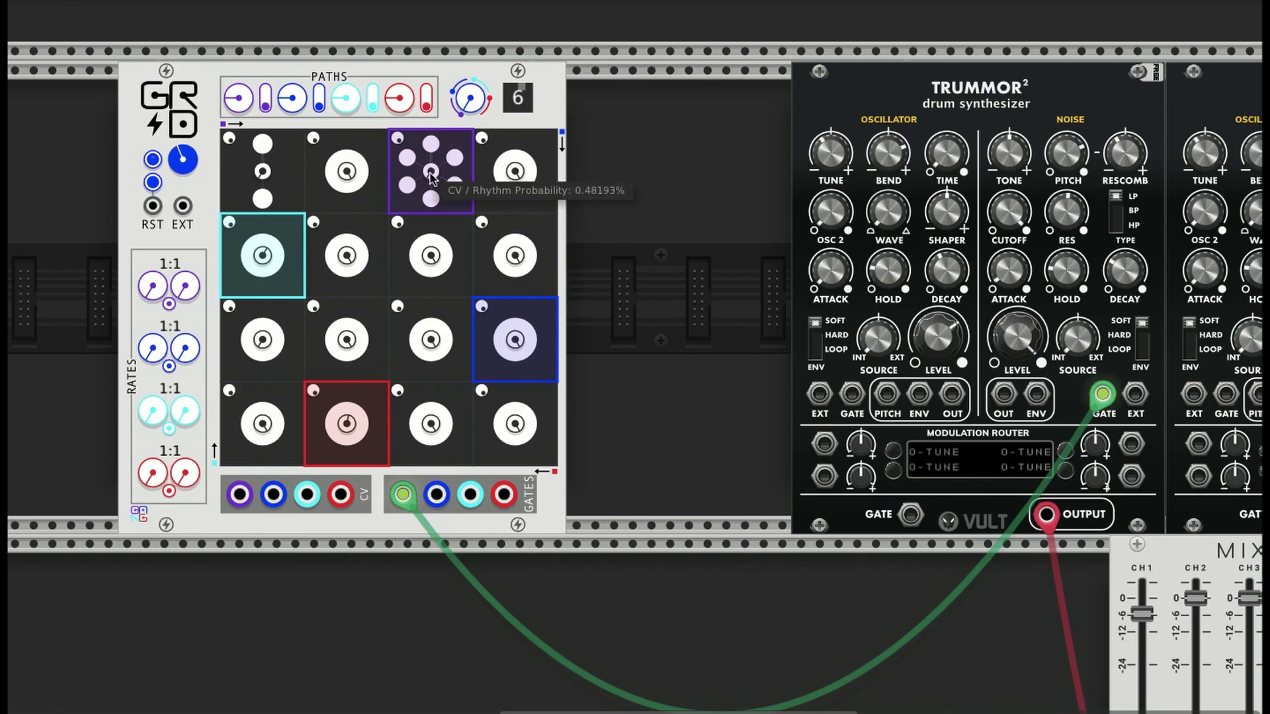
pyautogui.scroll(1, 437, 171)
pyautogui.moveTo(438, 172); pyautogui.dragTo(436, 199)
pyautogui.scroll(-1, 437, 172)
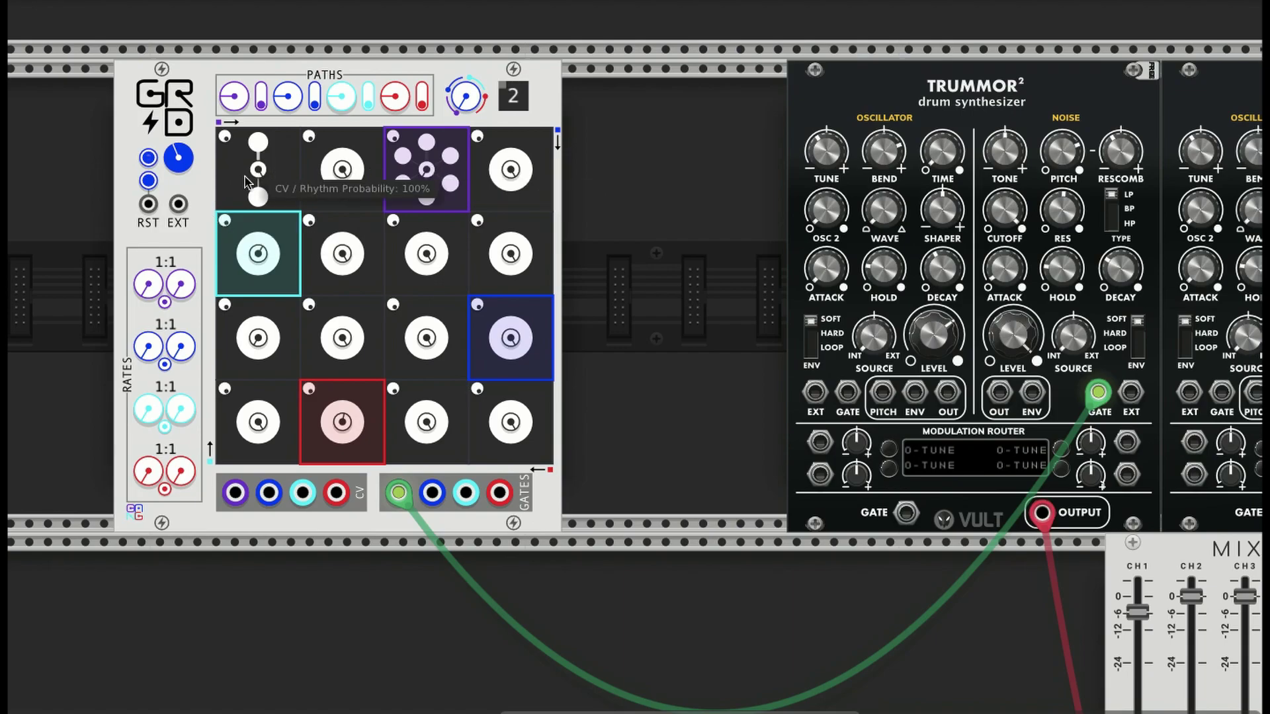
pyautogui.moveTo(431, 180)
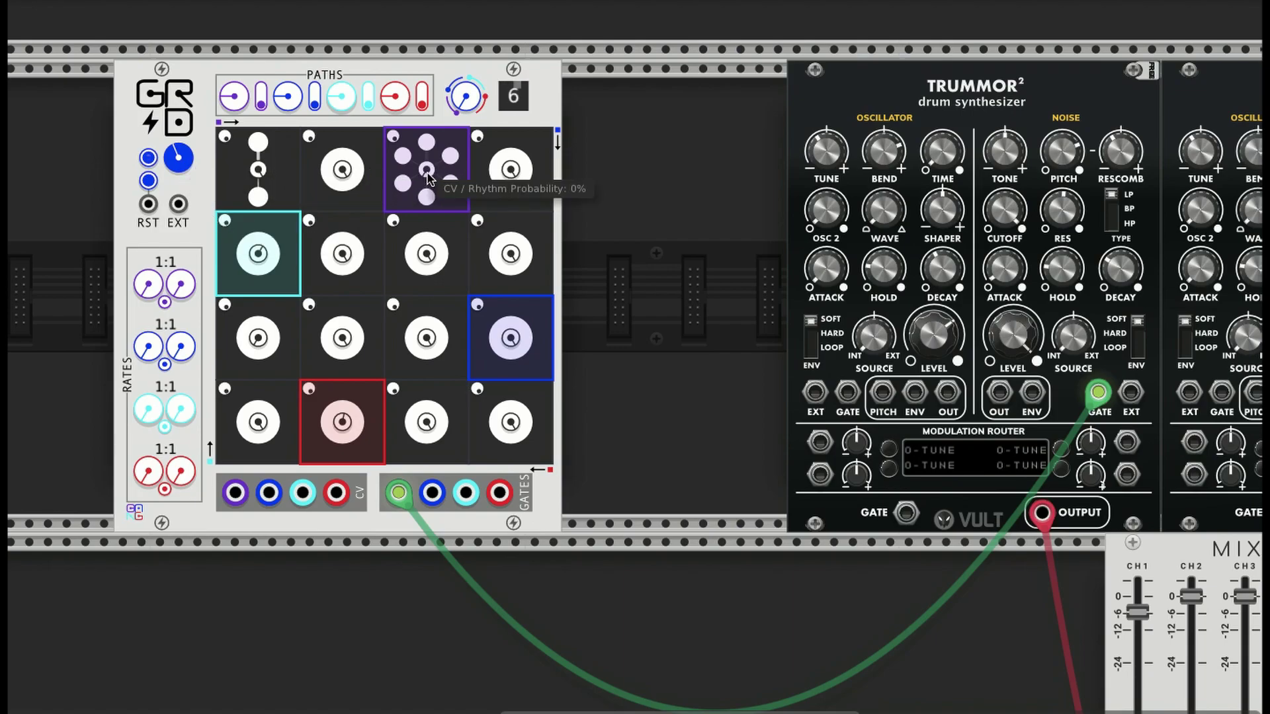
# Step: Start the clock again and set the third top-row cell's CV / Rhythm Probability to 50%
pyautogui.click(149, 159)
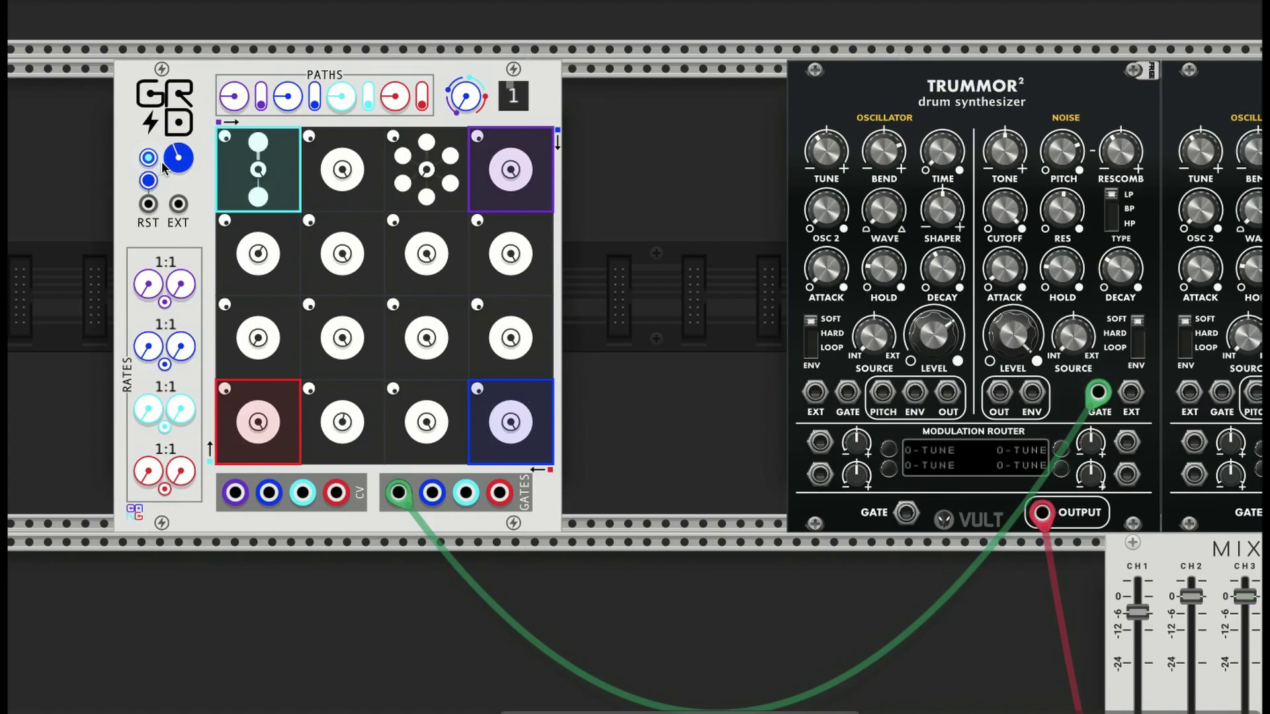
pyautogui.moveTo(258, 170)
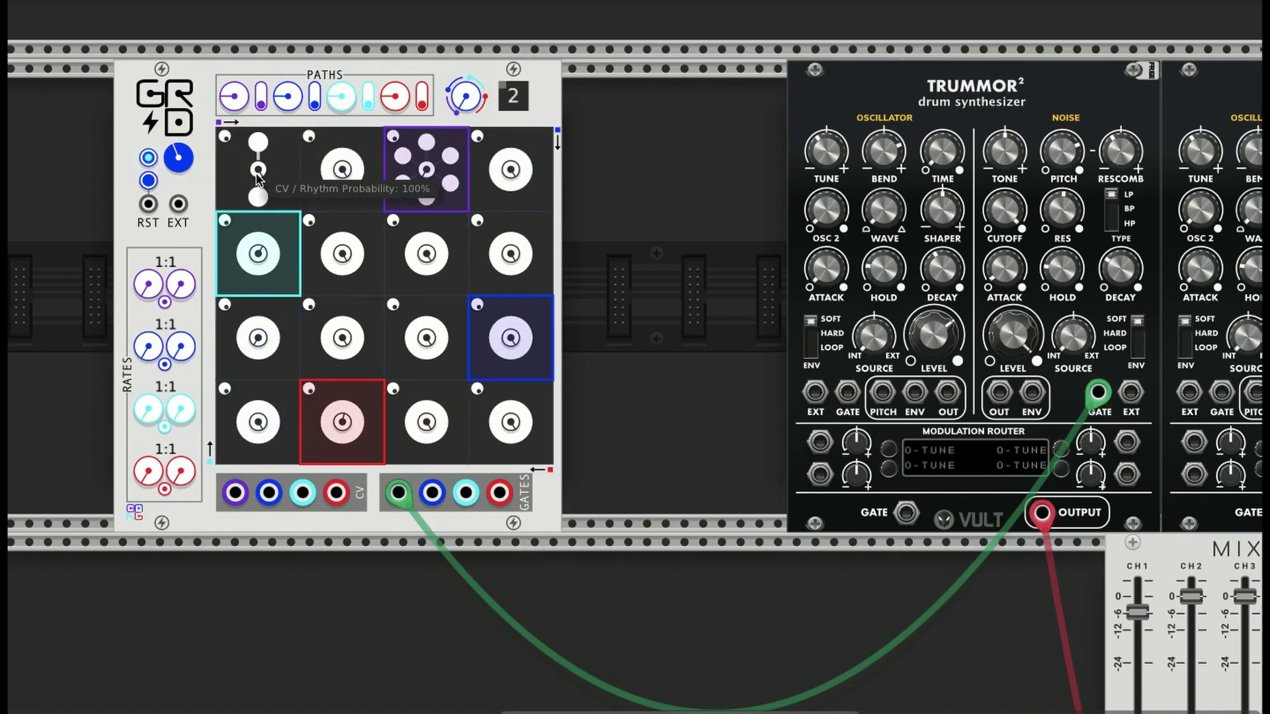
pyautogui.rightClick(429, 176)
pyautogui.write('50')
pyautogui.press('Return')
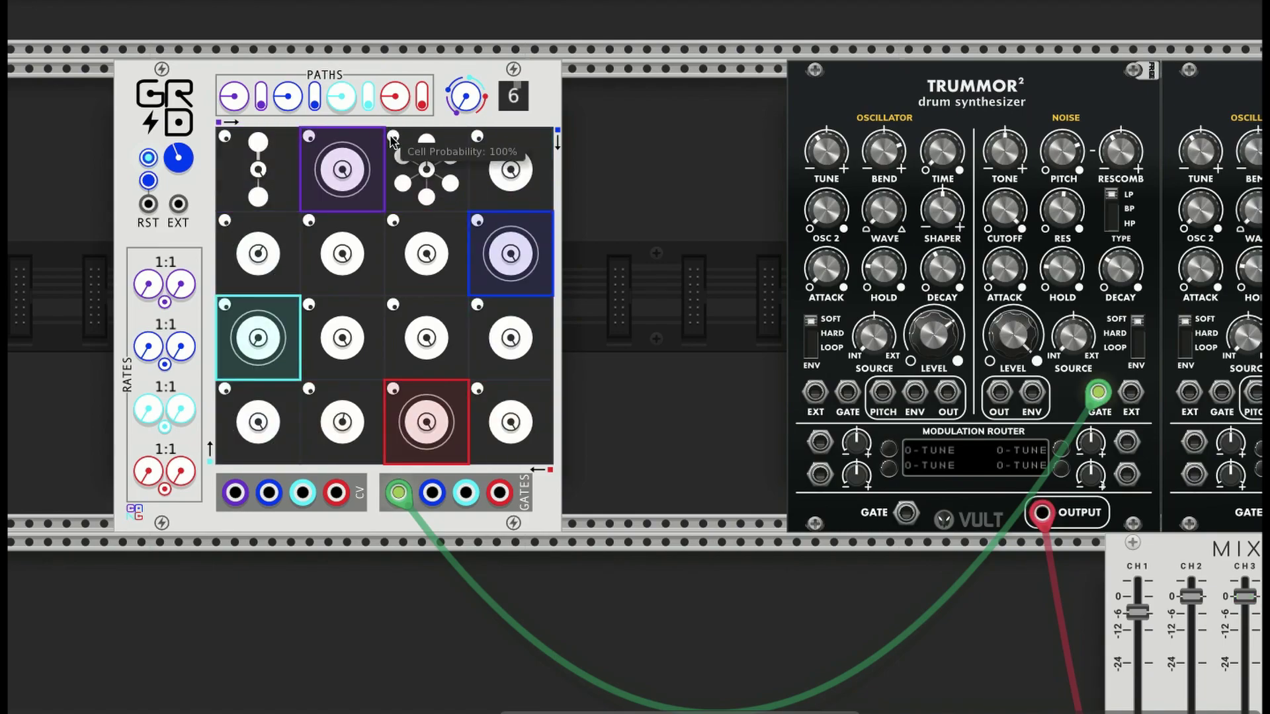
# Step: Set the third top-row cell's cell probability to 50%
pyautogui.moveTo(393, 138); pyautogui.dragTo(393, 265)
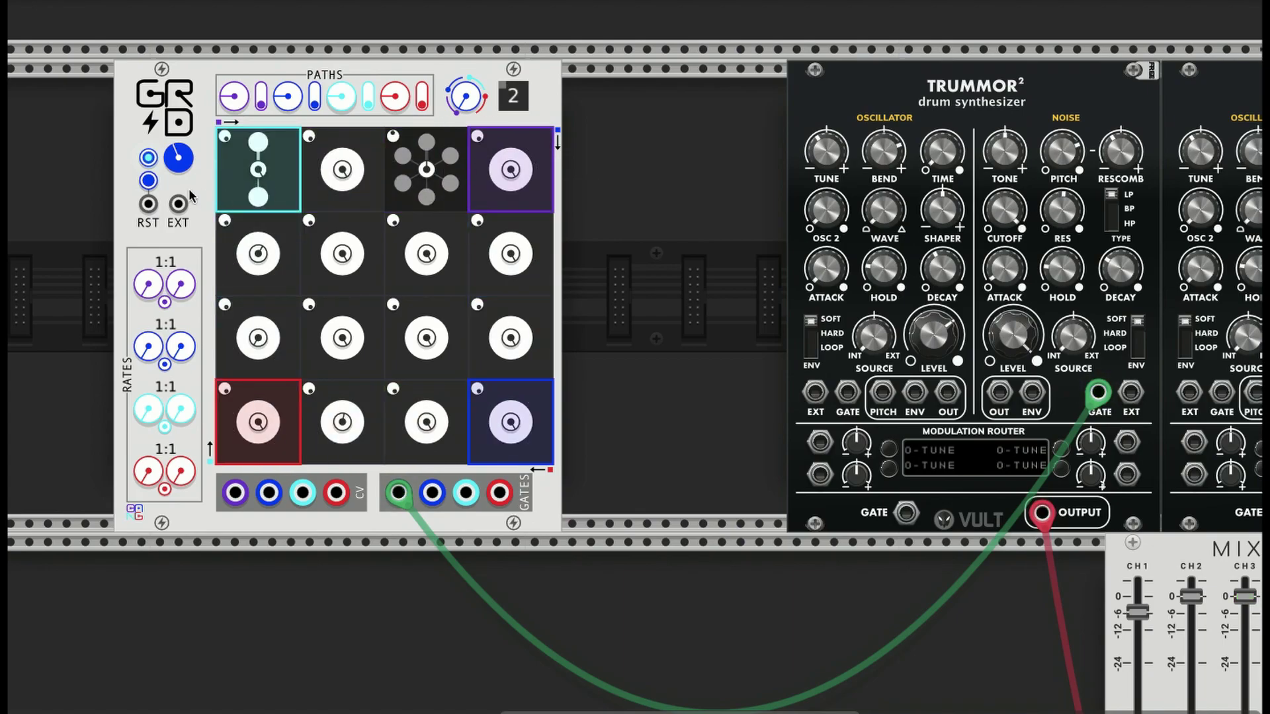
pyautogui.rightClick(399, 141)
pyautogui.click(310, 162)
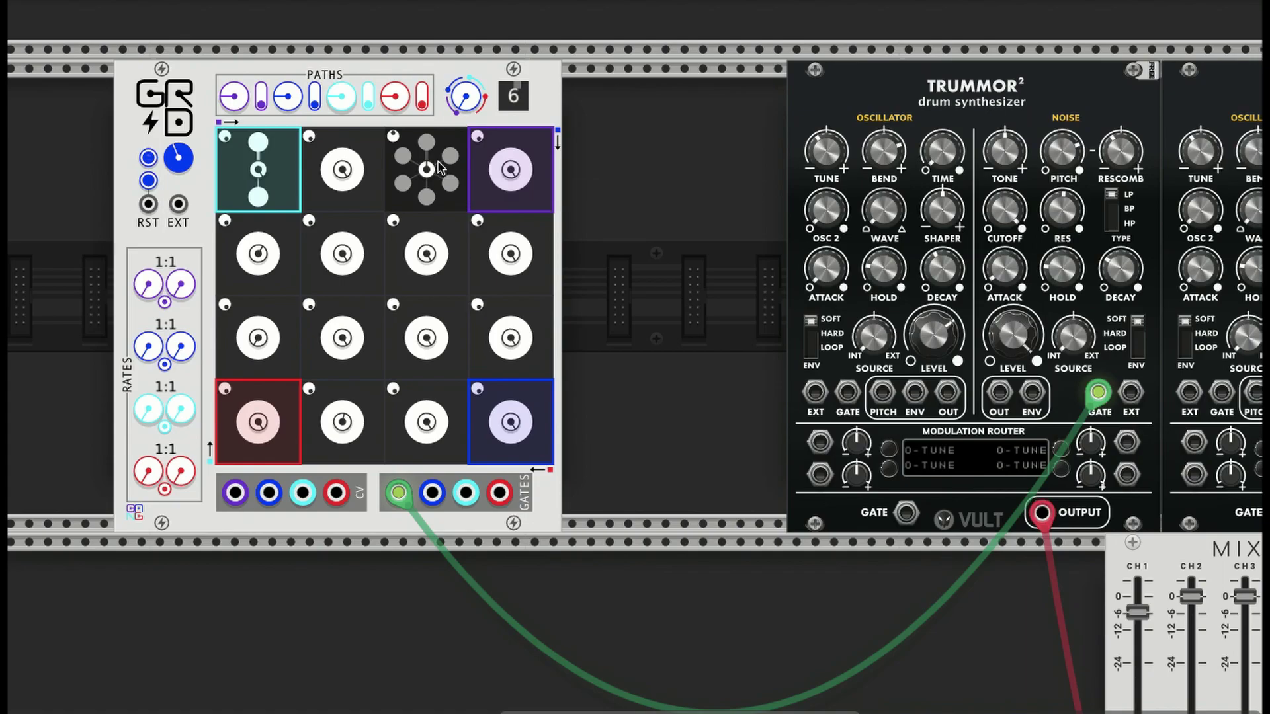
# Step: Return the third top-row cell to a single beat and lower the second cell's cell probability
pyautogui.moveTo(437, 168); pyautogui.dragTo(437, 166)
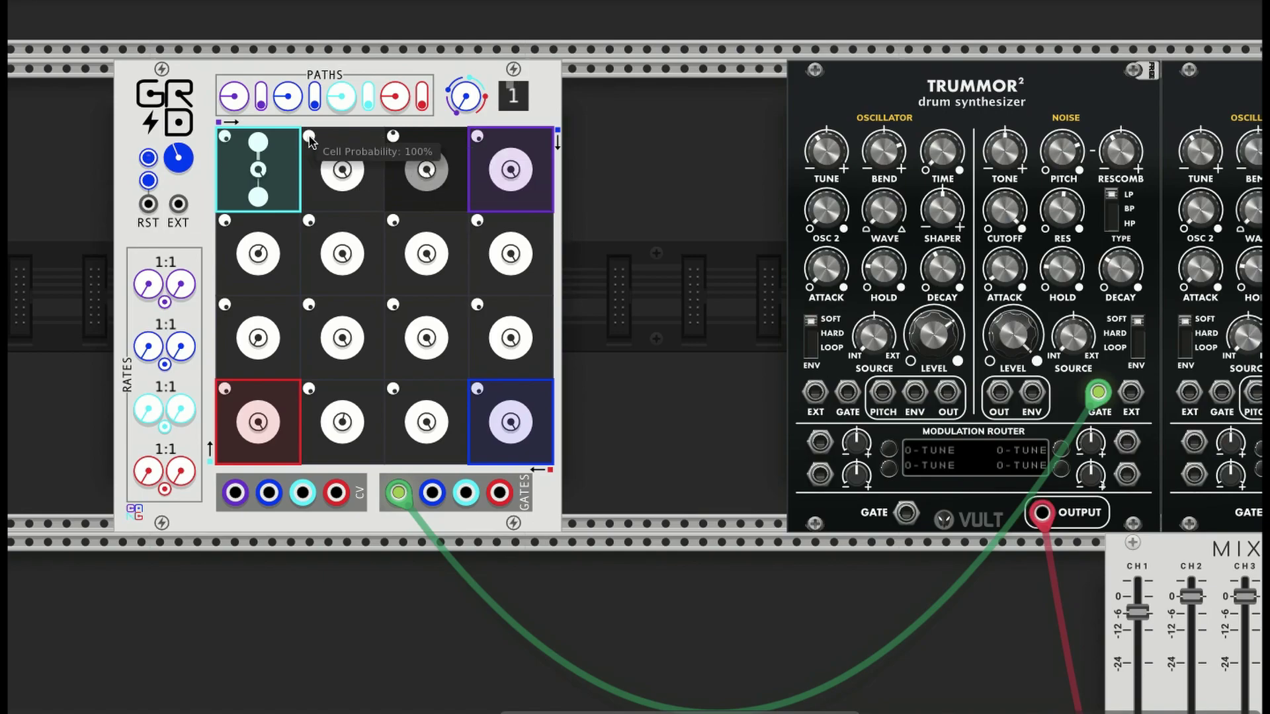
pyautogui.moveTo(309, 138); pyautogui.dragTo(310, 218)
# Step: Set the sequencer's tempo to 208 bpm
pyautogui.moveTo(184, 167); pyautogui.dragTo(183, 164)
pyautogui.rightClick(178, 159)
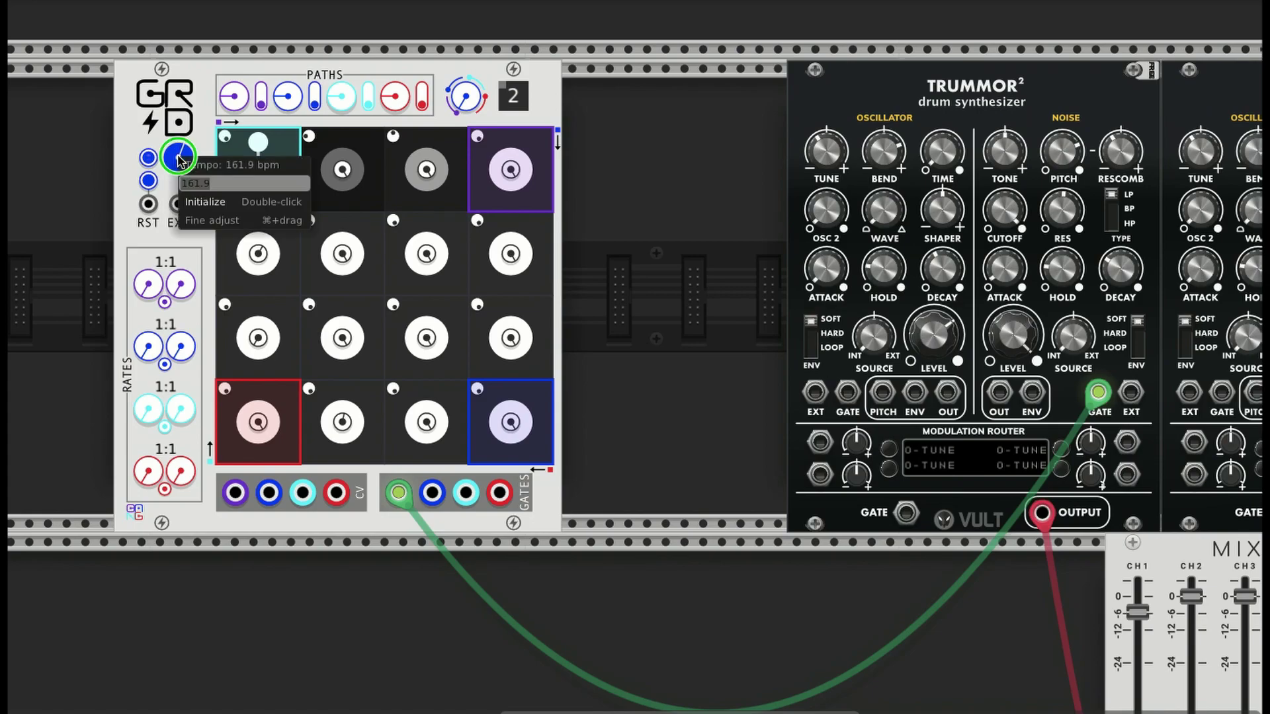
pyautogui.write('208')
pyautogui.press('Return')
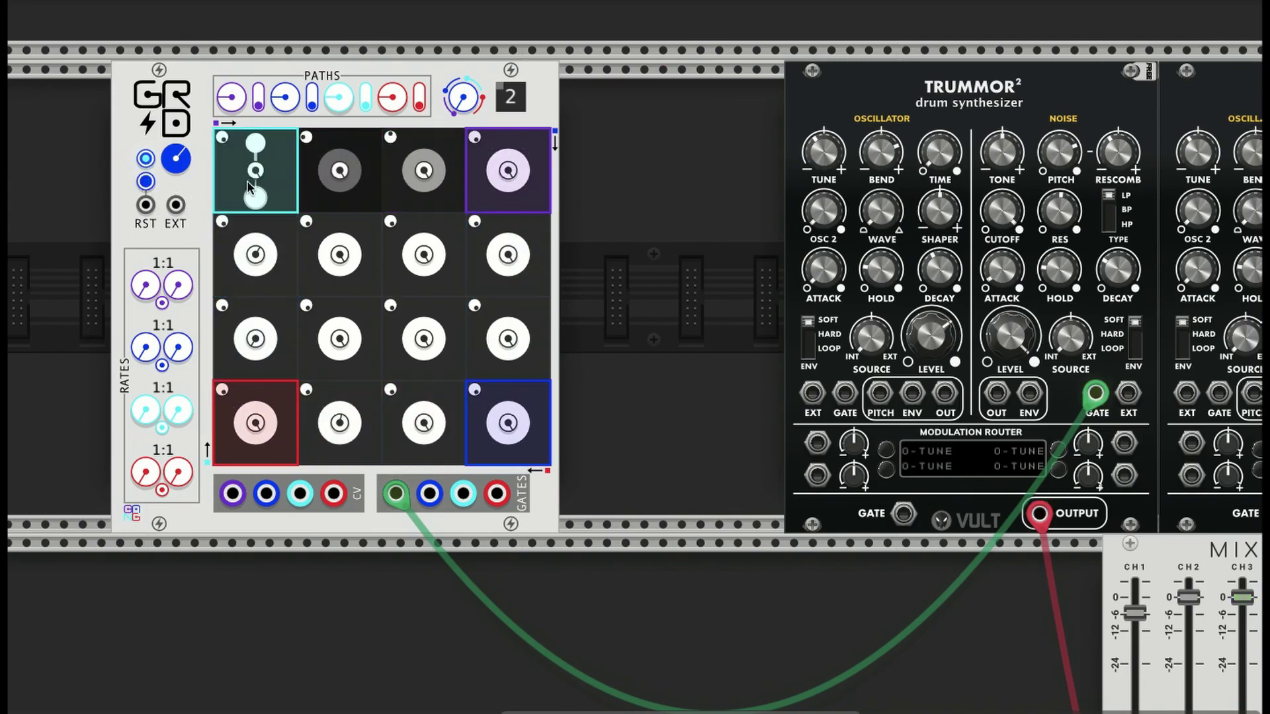
# Step: Lower the first top-row cell's cell probability
pyautogui.moveTo(222, 138); pyautogui.dragTo(223, 225)
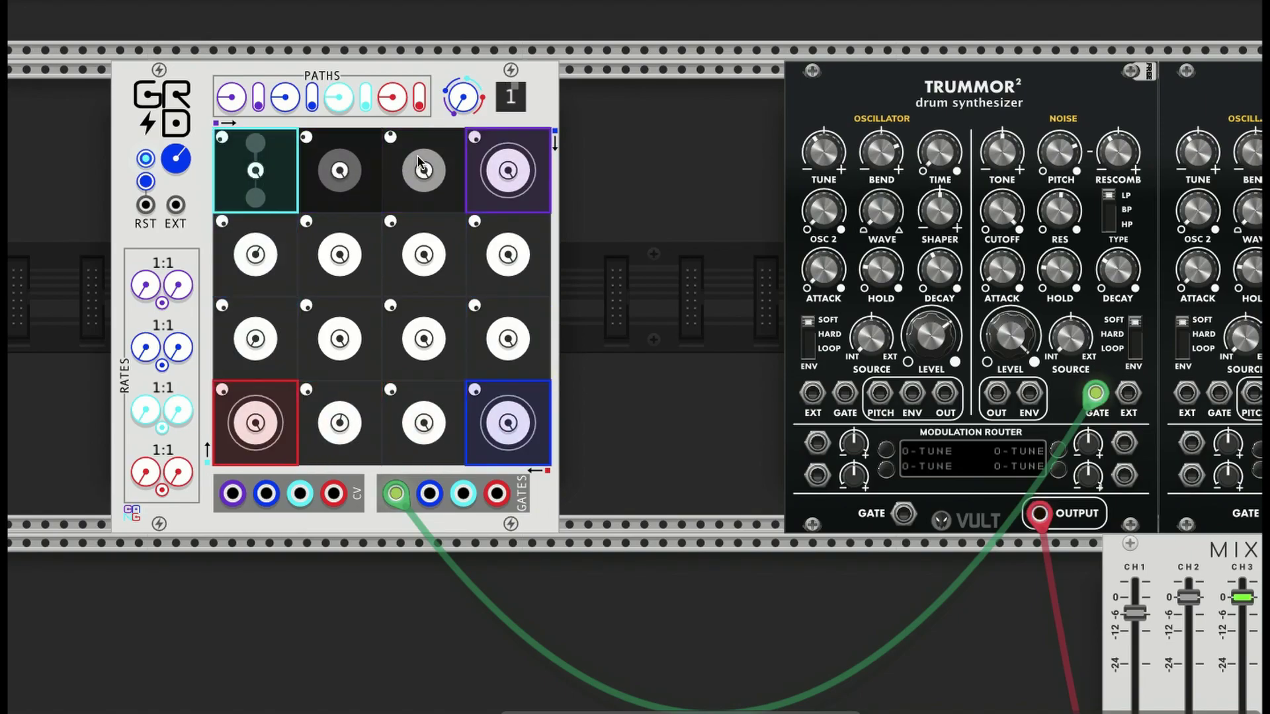
pyautogui.hscroll(1, 427, 165)
pyautogui.scroll(1, 427, 165)
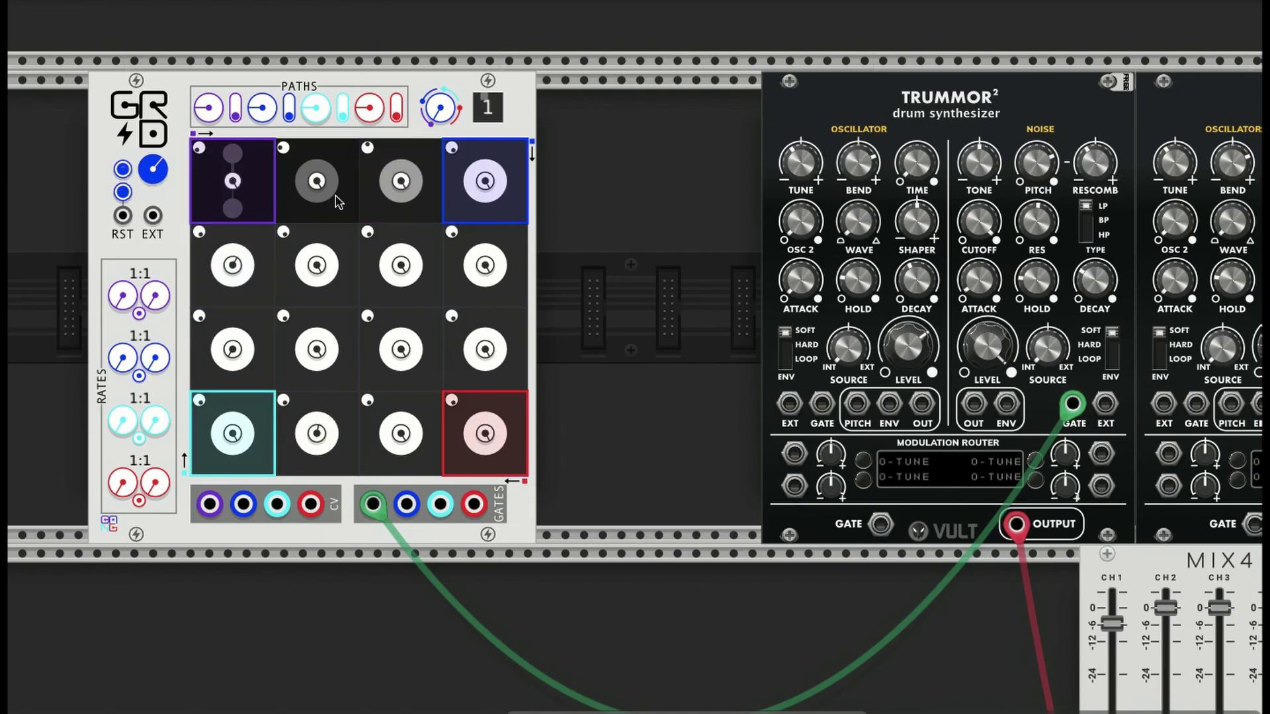
pyautogui.hscroll(2, 343, 209)
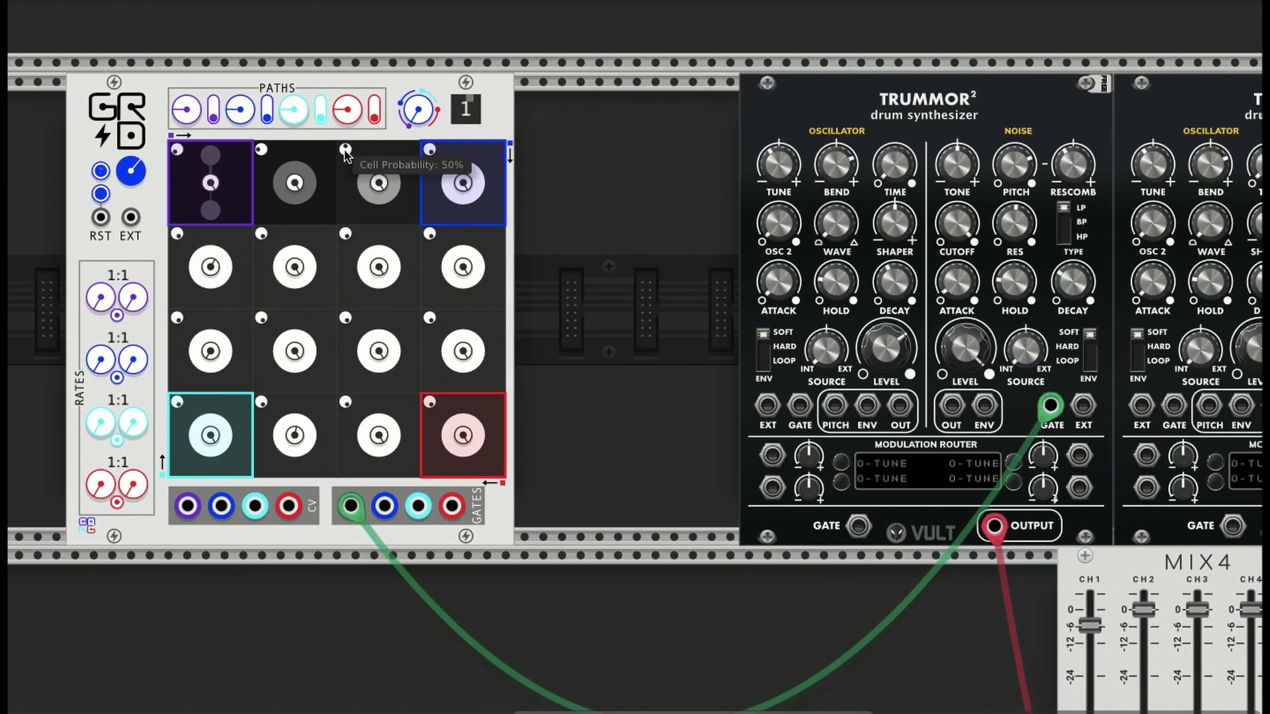
# Step: Reset the third top-row cell's cell probability and give it two beats with about 36.5% CV / rhythm probability
pyautogui.doubleClick(346, 151)
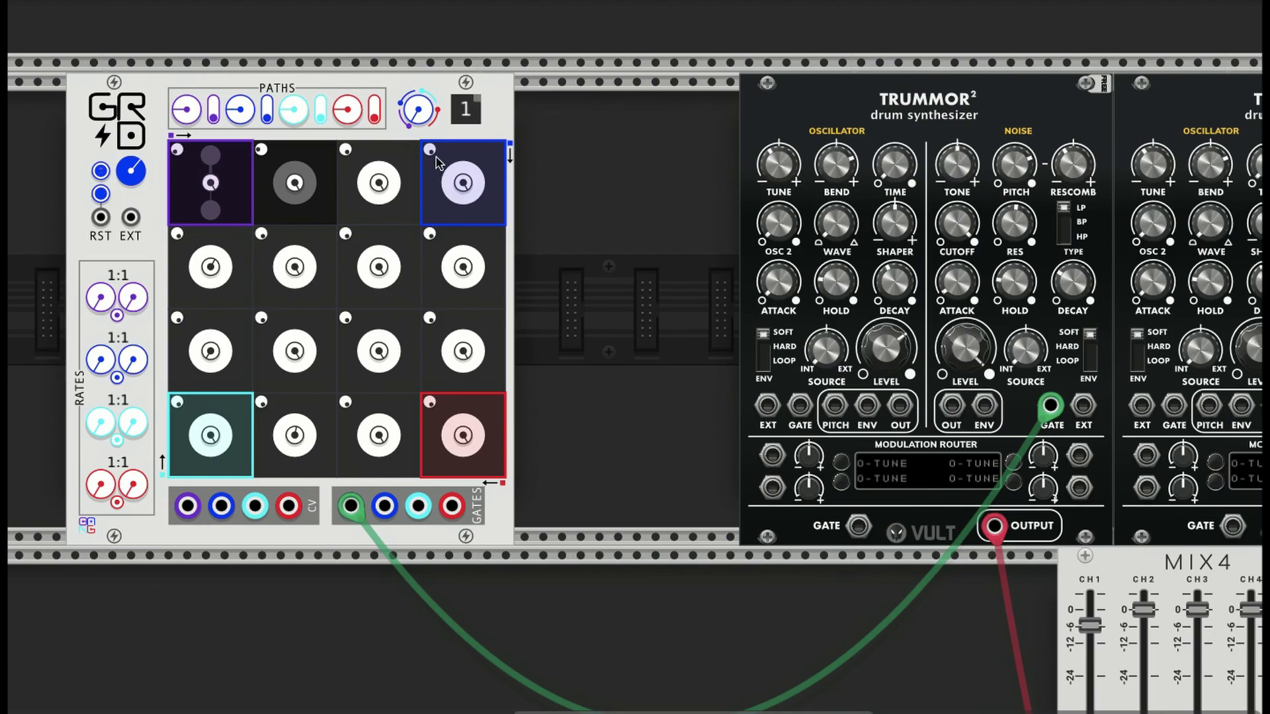
pyautogui.click(360, 212)
pyautogui.moveTo(380, 185); pyautogui.dragTo(379, 212)
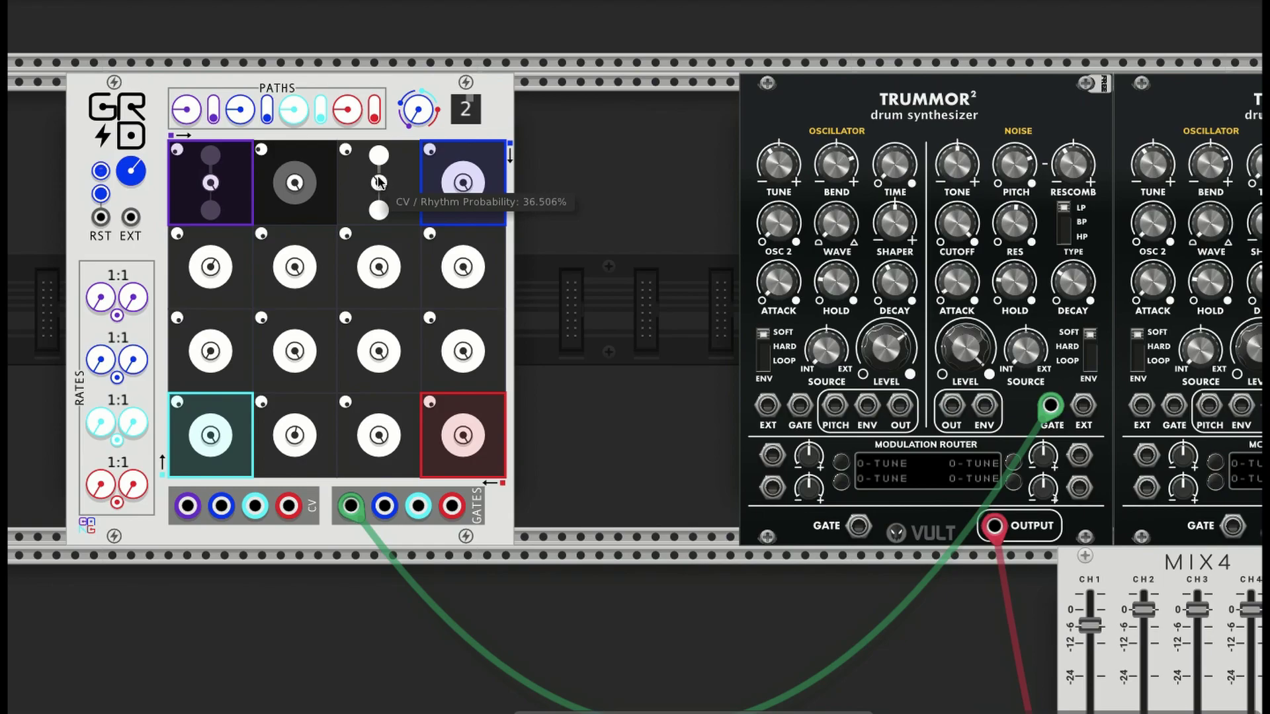
pyautogui.click(102, 172)
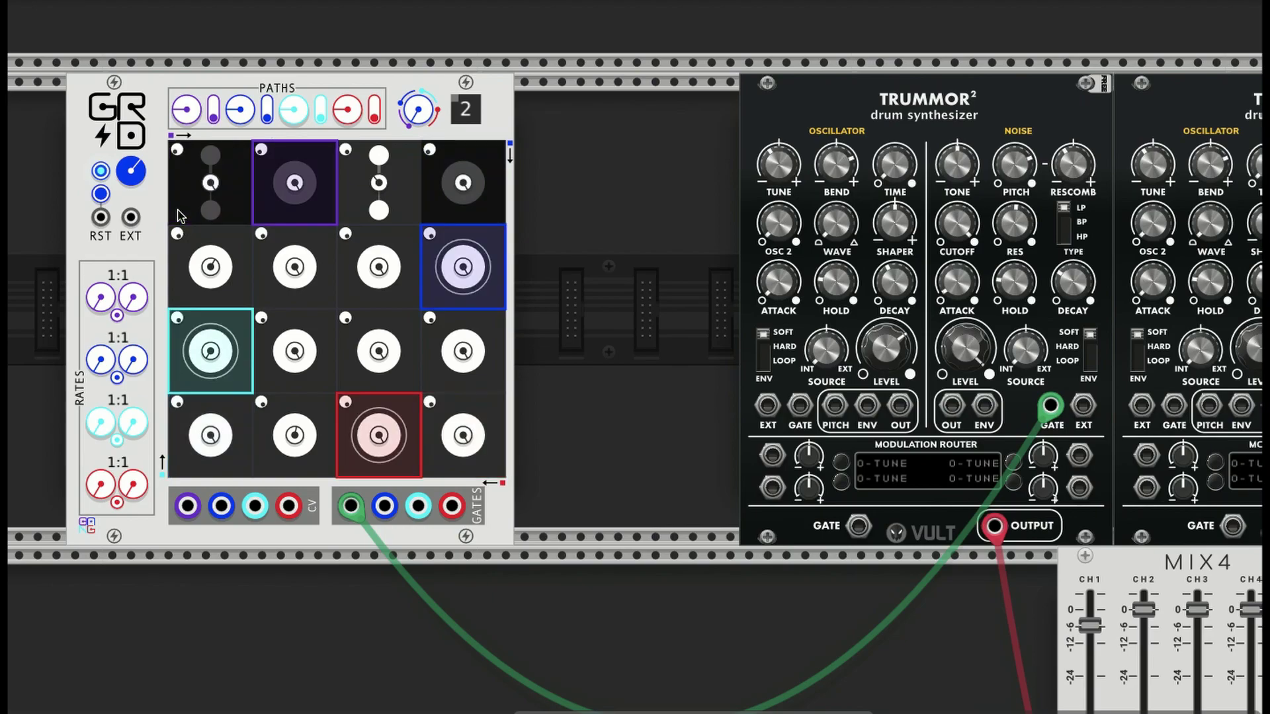
# Step: Stop the sequencer and mute the upper beat of the first top-row cell
pyautogui.click(106, 176)
pyautogui.click(212, 158)
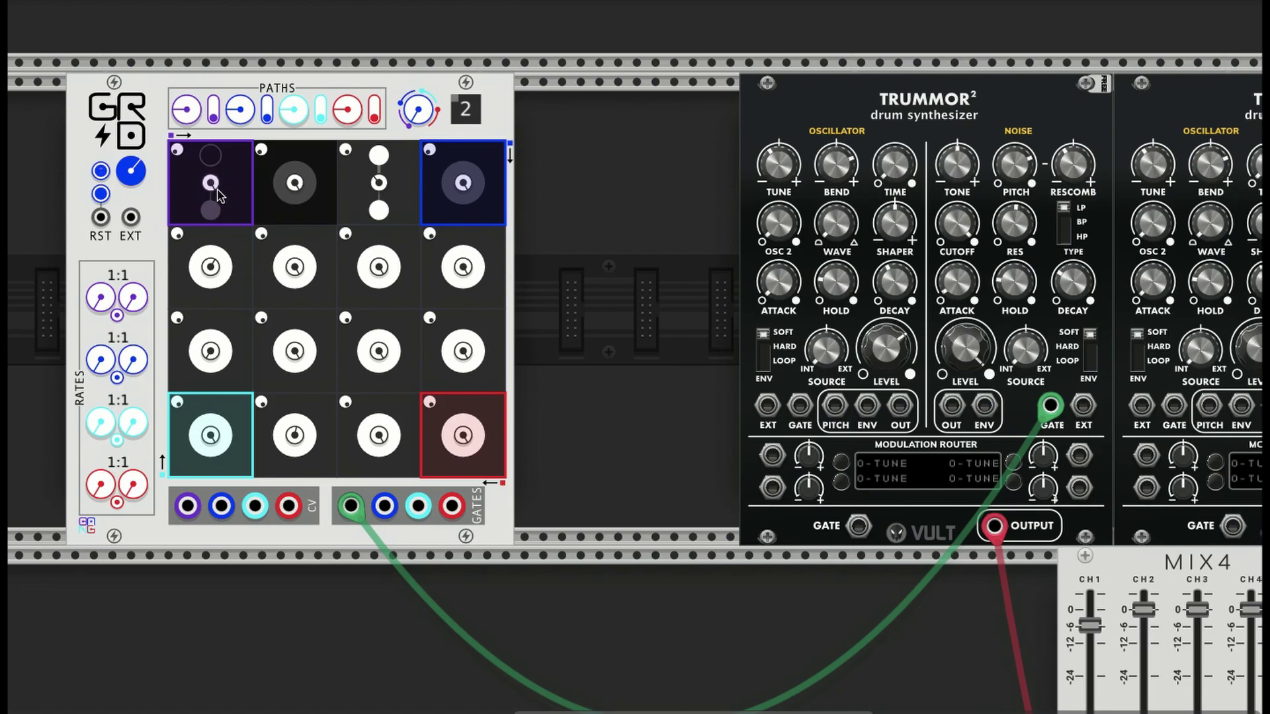
pyautogui.click(210, 211)
pyautogui.scroll(1, 179, 185)
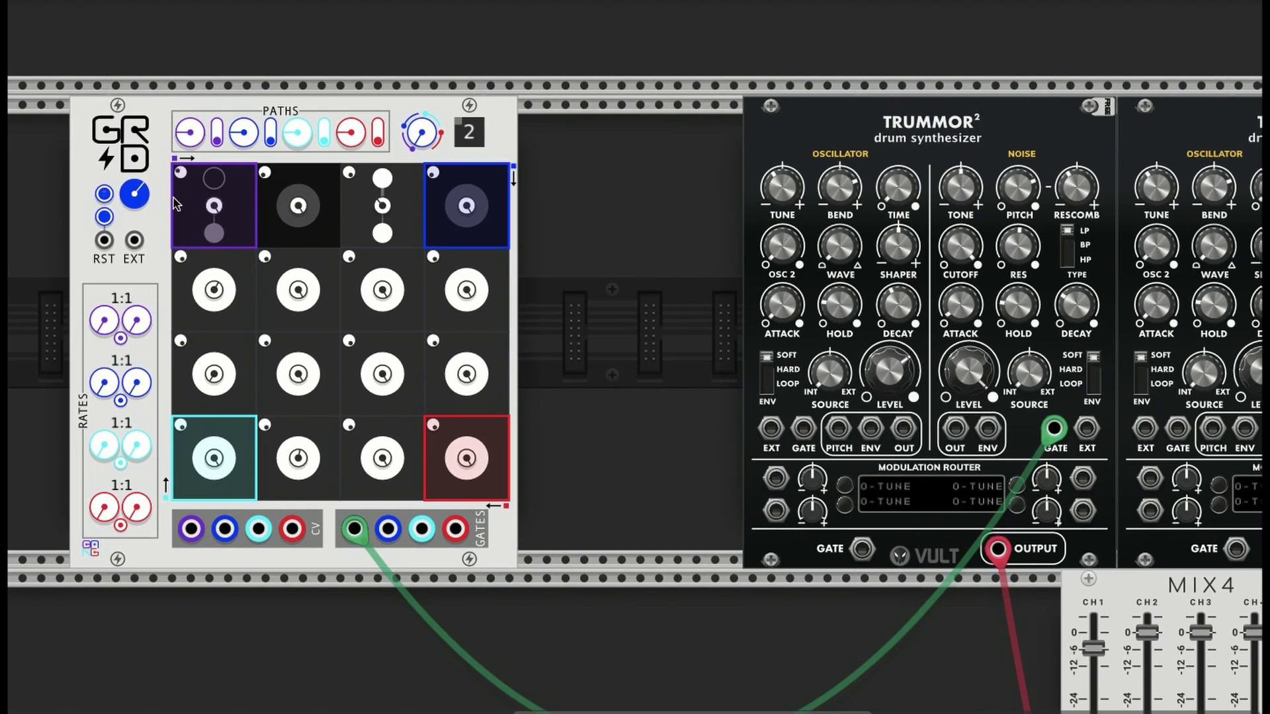
pyautogui.moveTo(180, 179)
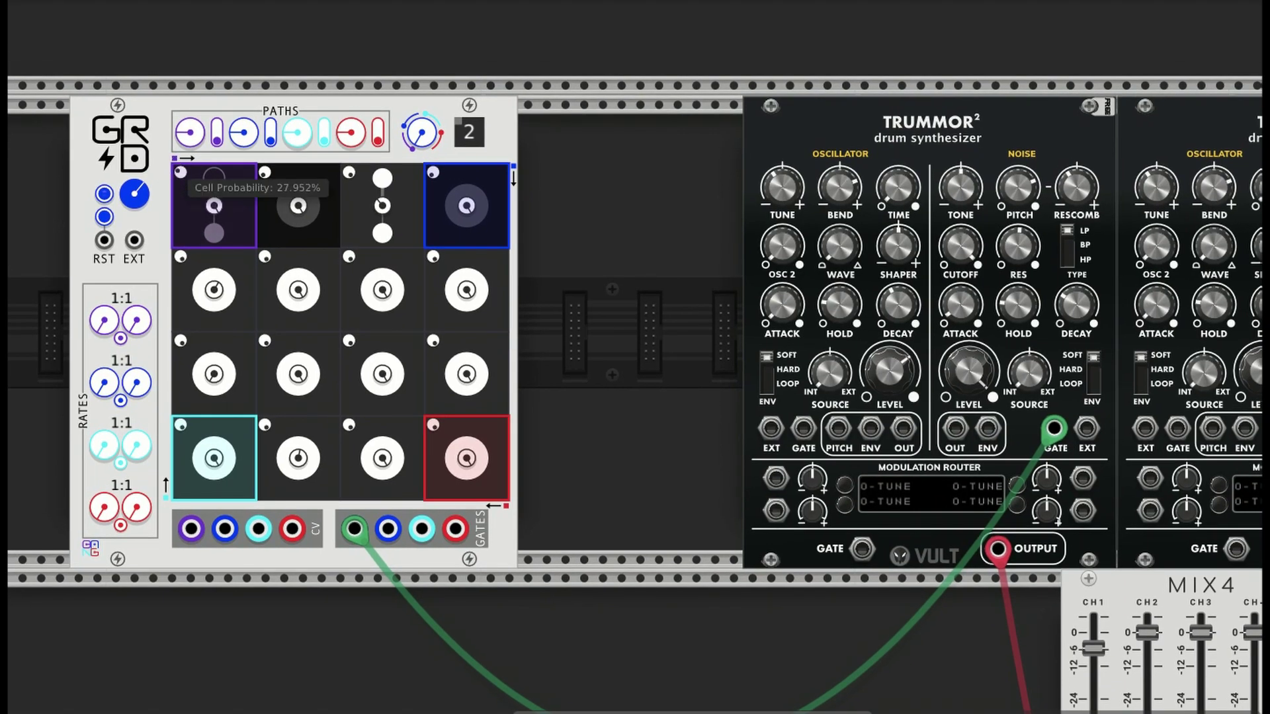
# Step: Run the sequencer and patch the red gate output into the first Trummor2's oscillator gate input
pyautogui.click(104, 197)
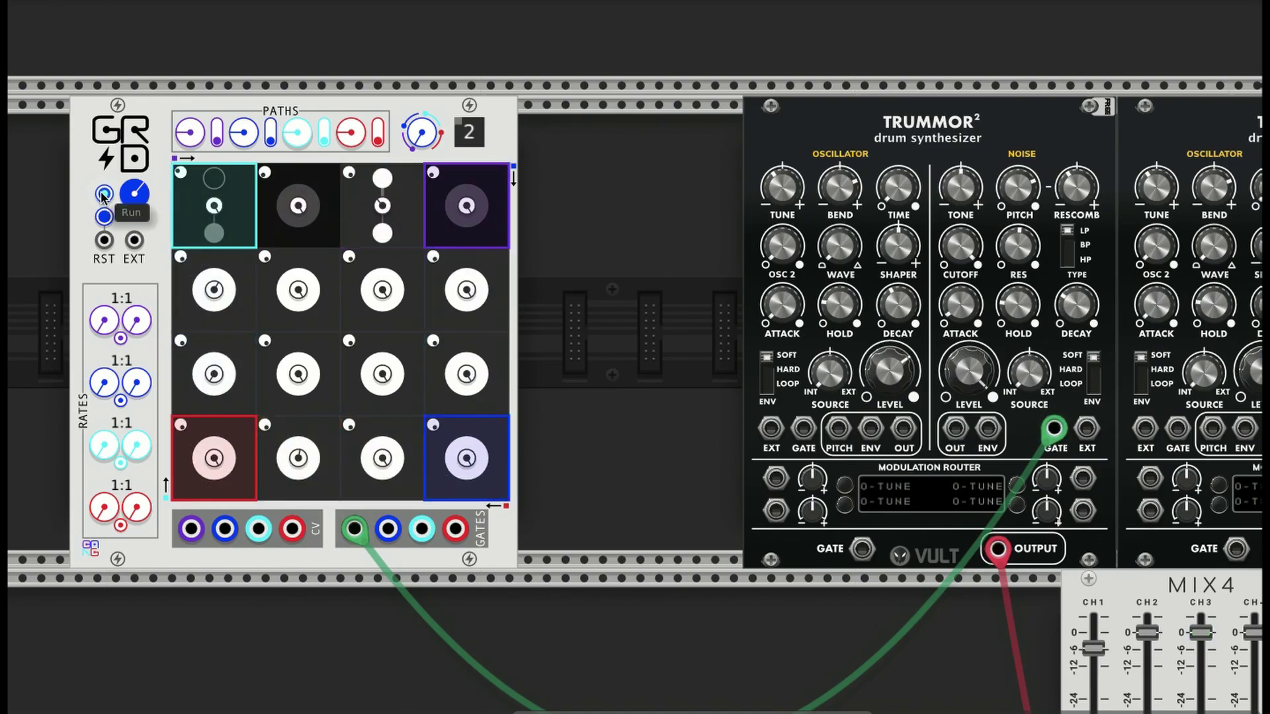
pyautogui.moveTo(456, 529); pyautogui.dragTo(805, 432)
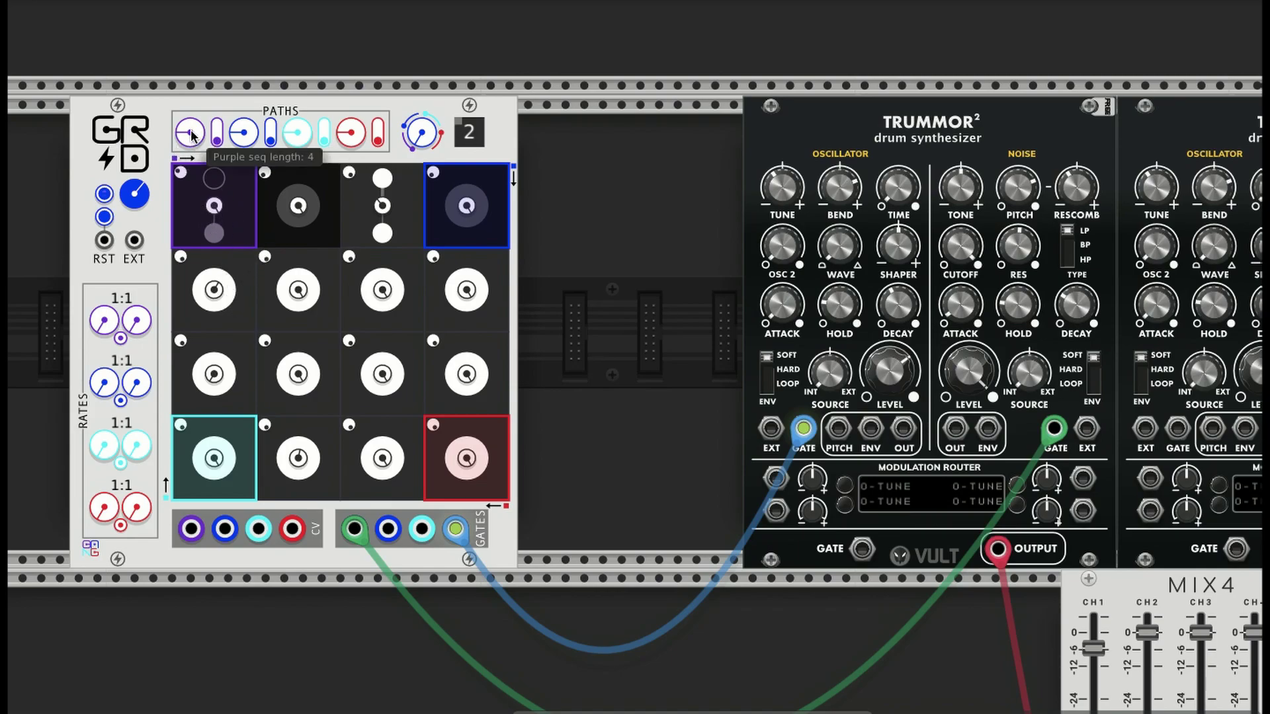
# Step: Raise the purple path's sequence length
pyautogui.scroll(1, 190, 133)
pyautogui.moveTo(190, 132); pyautogui.dragTo(190, 110)
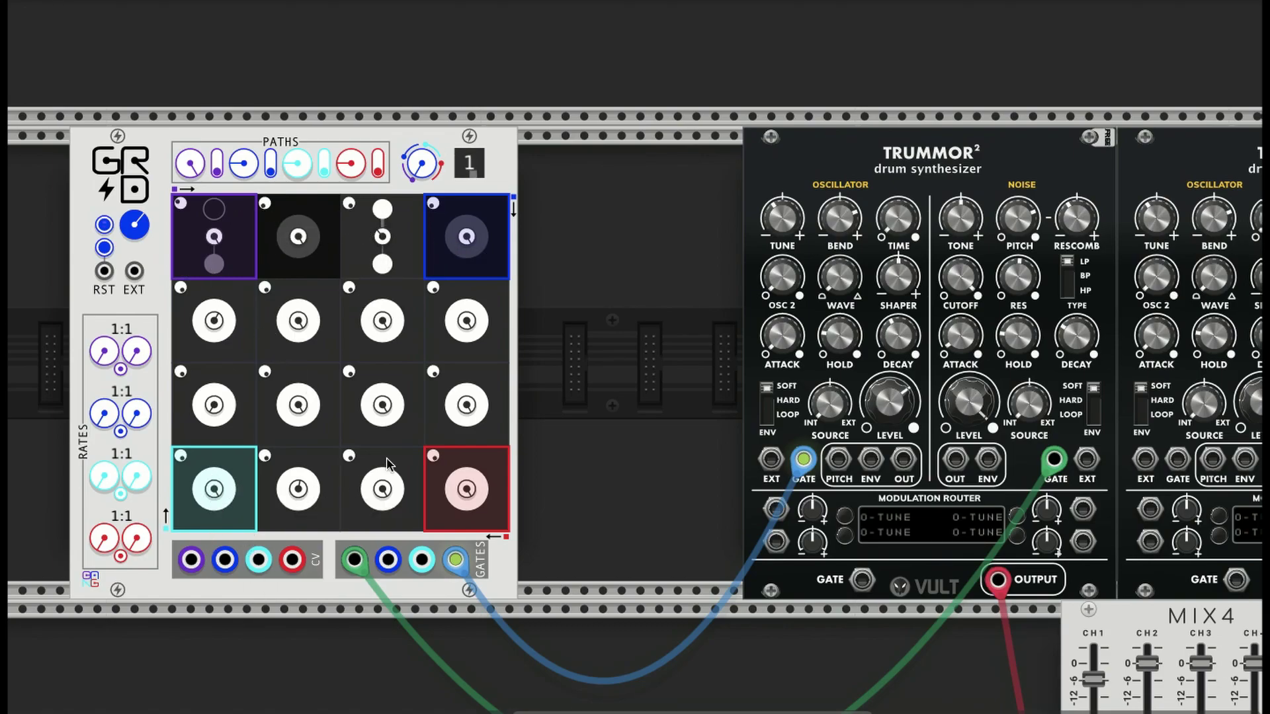
pyautogui.scroll(-1, 500, 215)
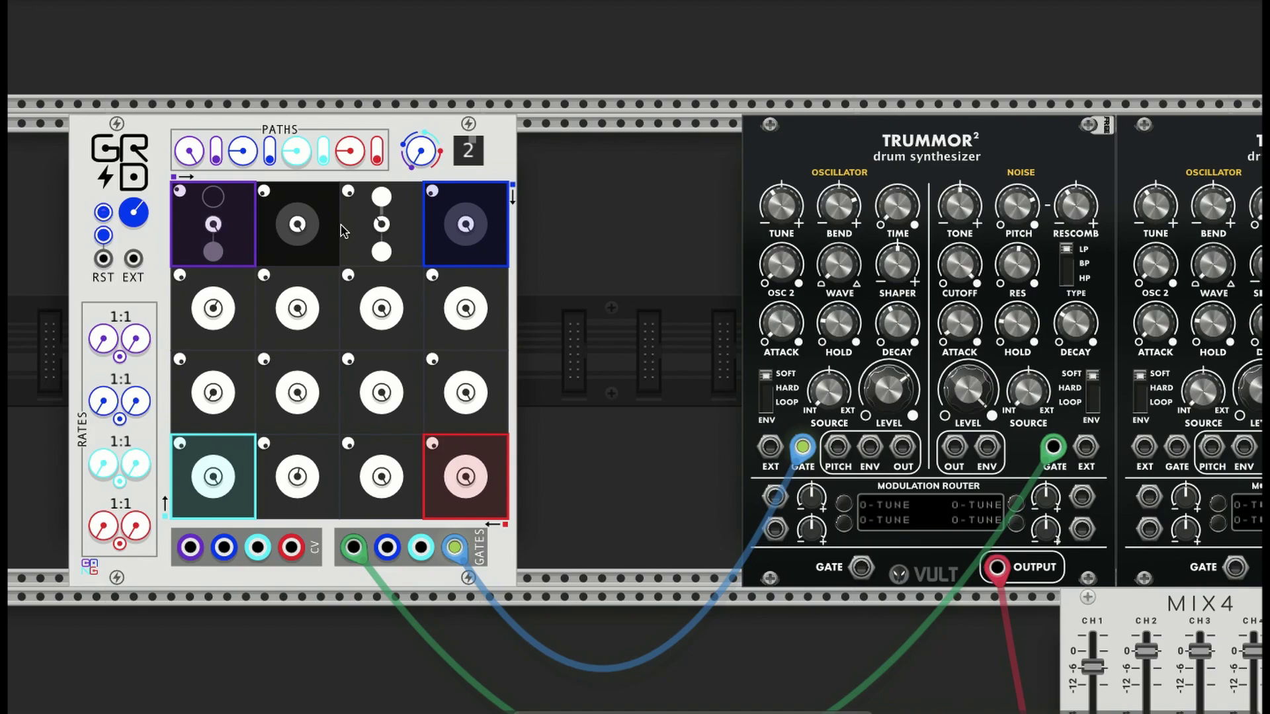
# Step: Switch the purple path's mode and set its sequence length to 8
pyautogui.click(218, 160)
pyautogui.rightClick(193, 157)
pyautogui.write('8')
pyautogui.press('Return')
# Step: Return the purple path's sequence length to 4 and switch its path mode back
pyautogui.moveTo(193, 155); pyautogui.dragTo(193, 126)
pyautogui.scroll(1, 195, 159)
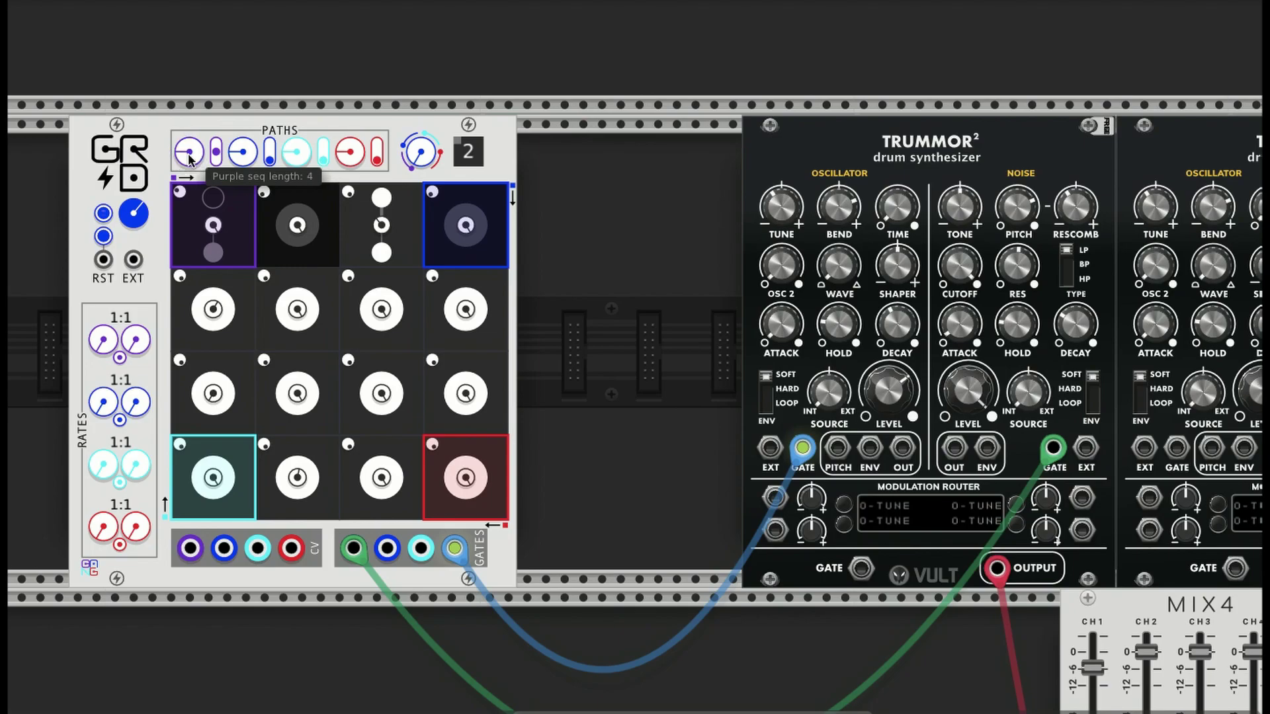
pyautogui.click(217, 156)
pyautogui.hscroll(-1, 217, 157)
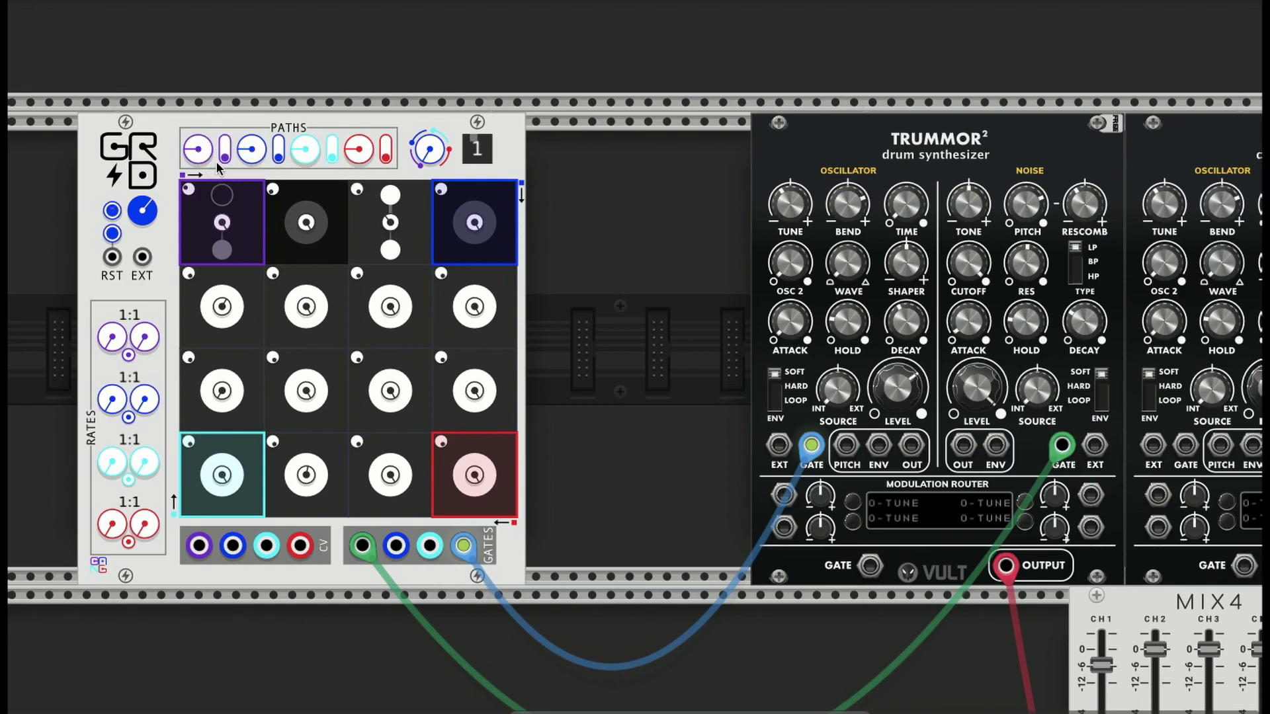
# Step: Set the red path's rate to 1:2 and run the sequencer
pyautogui.scroll(-1, 212, 187)
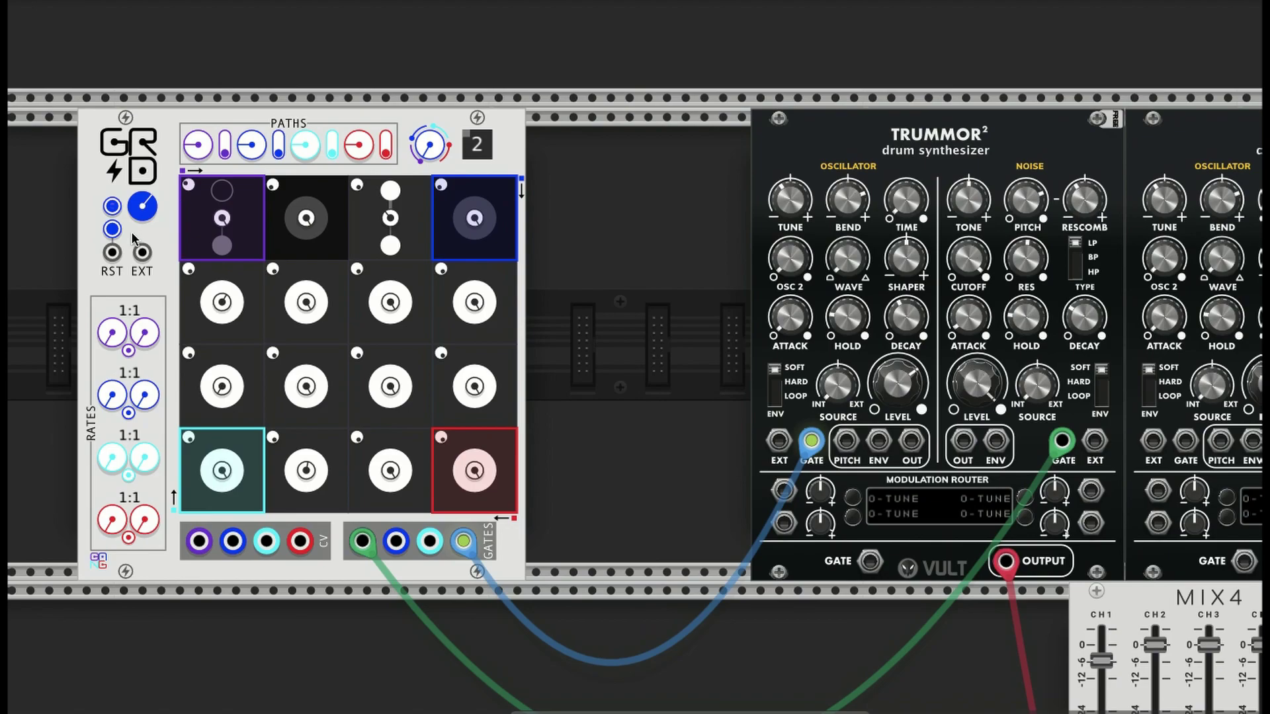
pyautogui.click(113, 207)
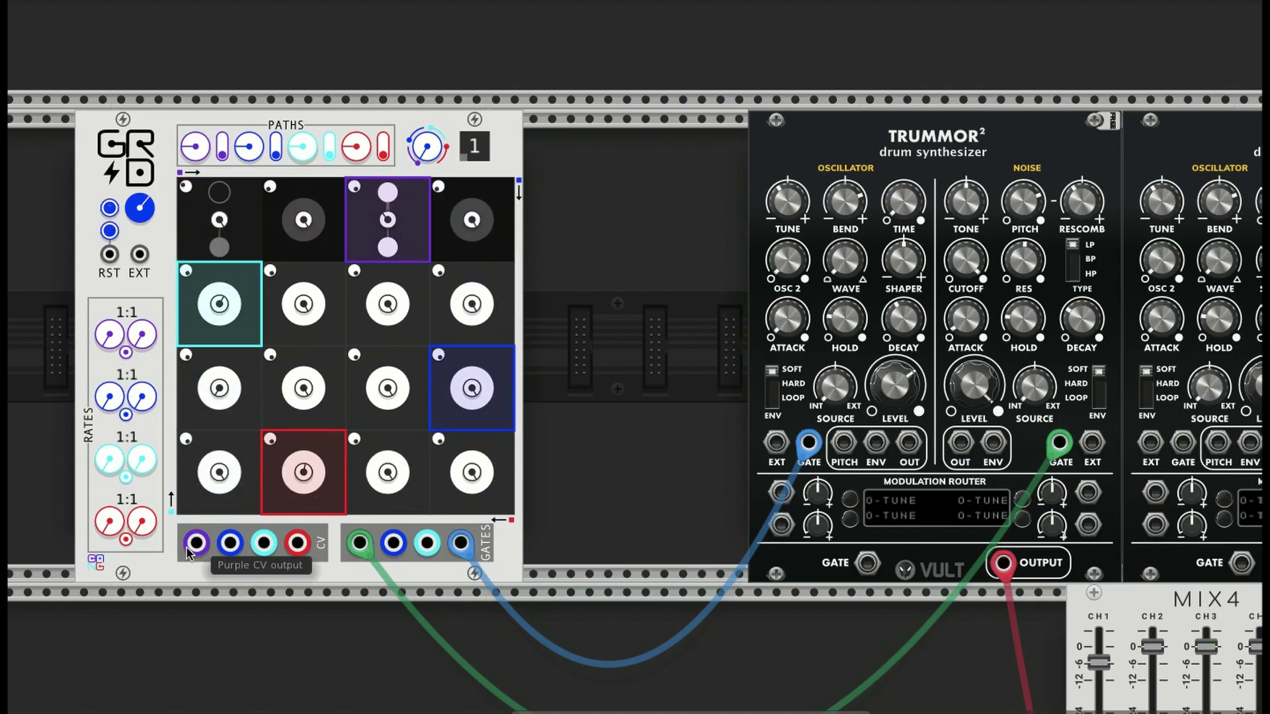
pyautogui.rightClick(141, 527)
pyautogui.press('Return')
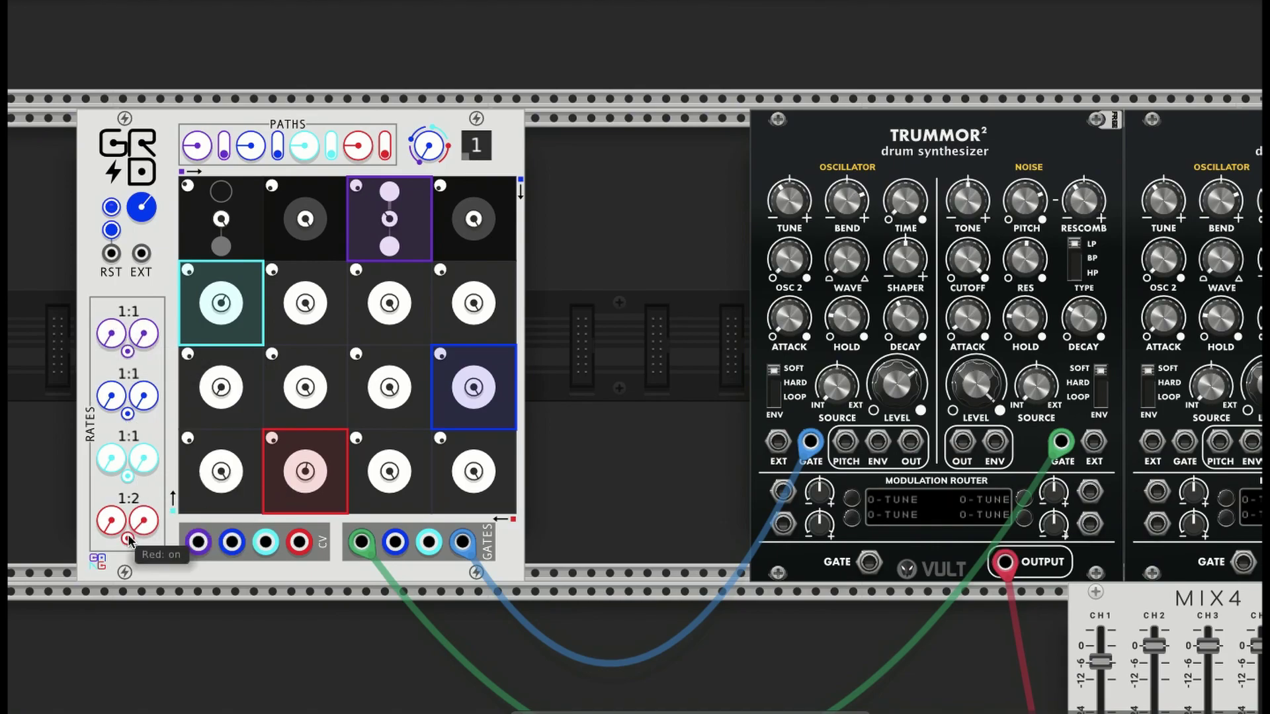
pyautogui.click(111, 207)
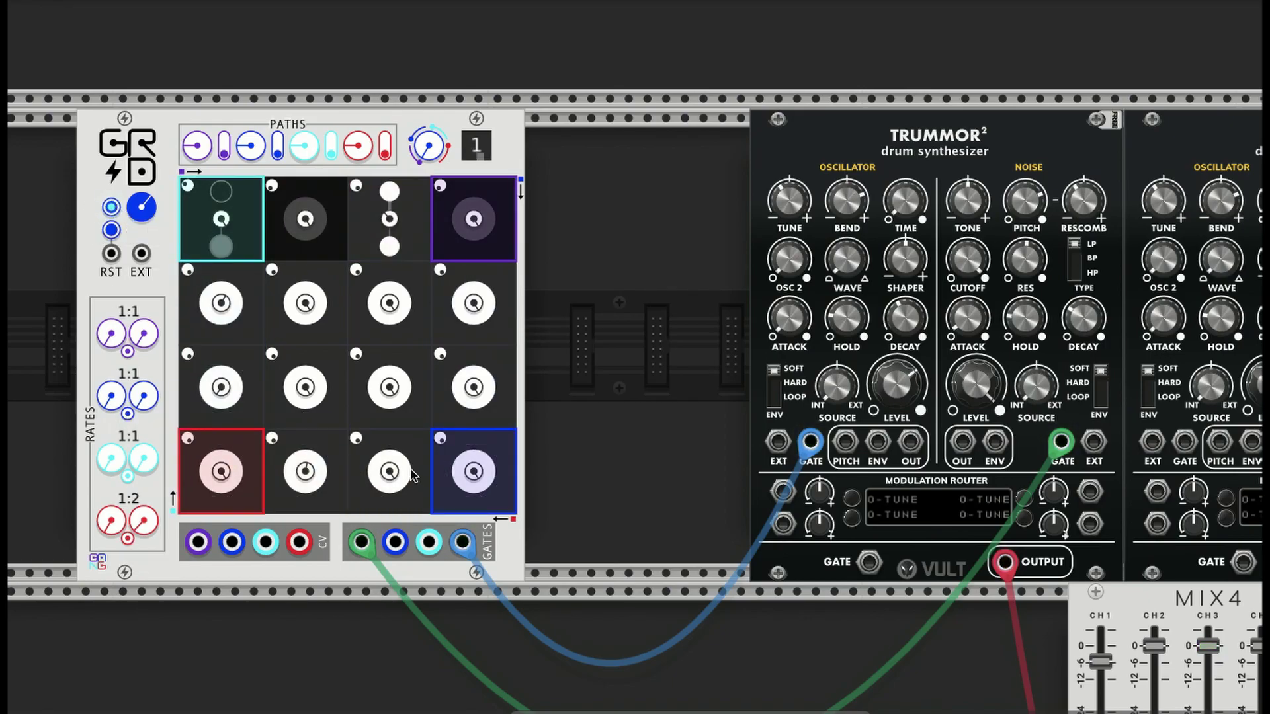
# Step: Lower the third bottom-row cell's cell probability and split it and the first bottom-row cell into four beats, leaving one beat active in each
pyautogui.moveTo(358, 437); pyautogui.dragTo(358, 524)
pyautogui.click(391, 504)
pyautogui.hscroll(1, 399, 501)
pyautogui.click(403, 491)
pyautogui.click(403, 495)
pyautogui.hscroll(1, 405, 496)
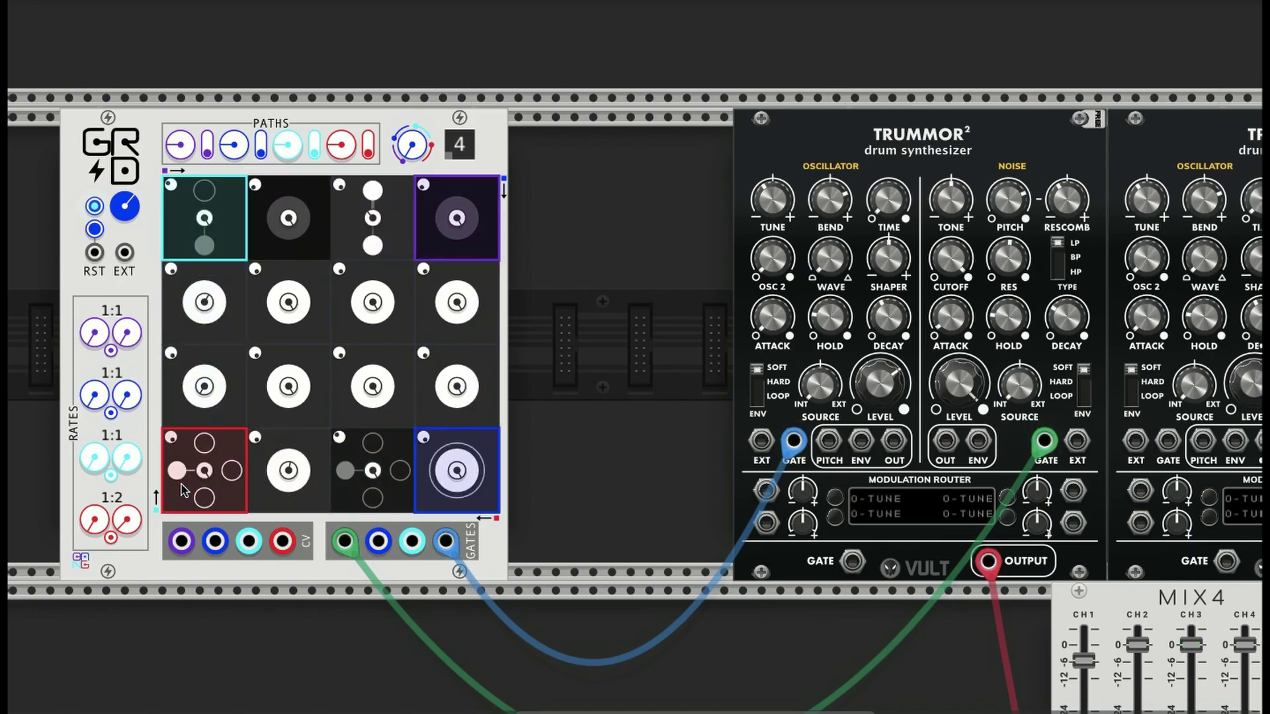
# Step: Lower the first bottom-row cell's cell probability to about 25.5% and split the second bottom-row cell into two beats
pyautogui.moveTo(181, 469)
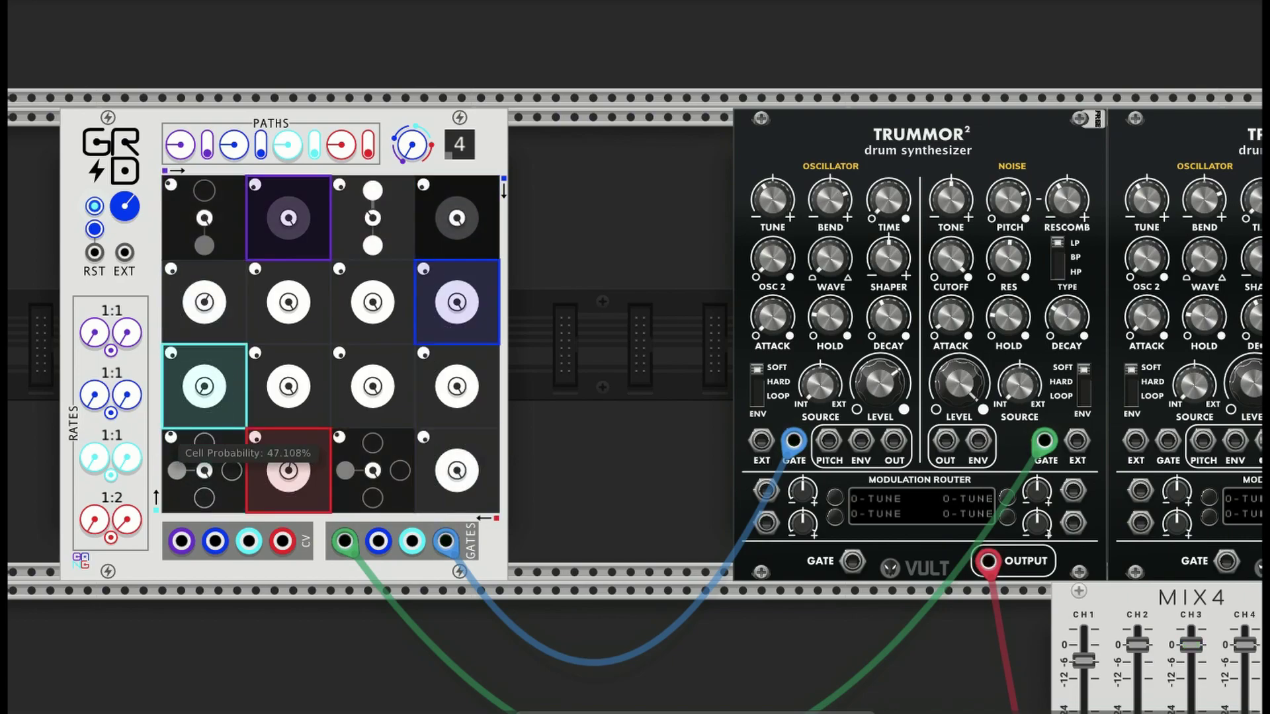
pyautogui.moveTo(168, 436)
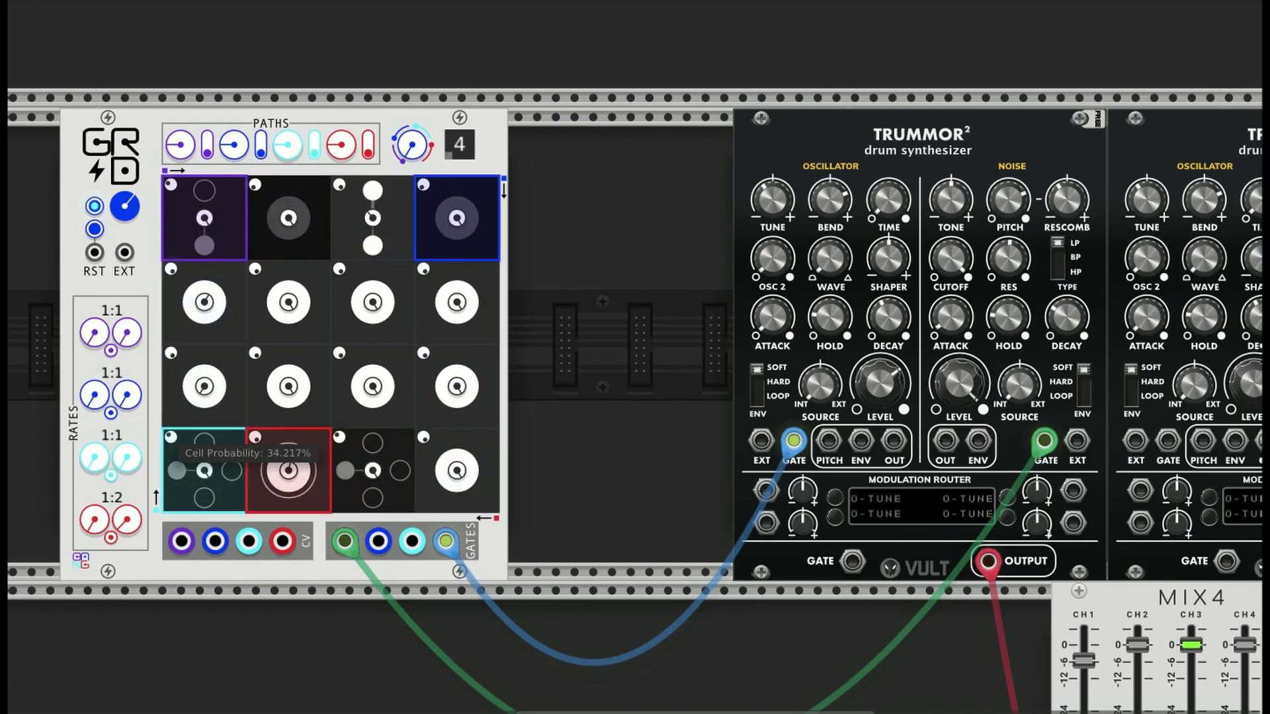
pyautogui.moveTo(171, 440); pyautogui.dragTo(170, 445)
pyautogui.scroll(-1, 172, 432)
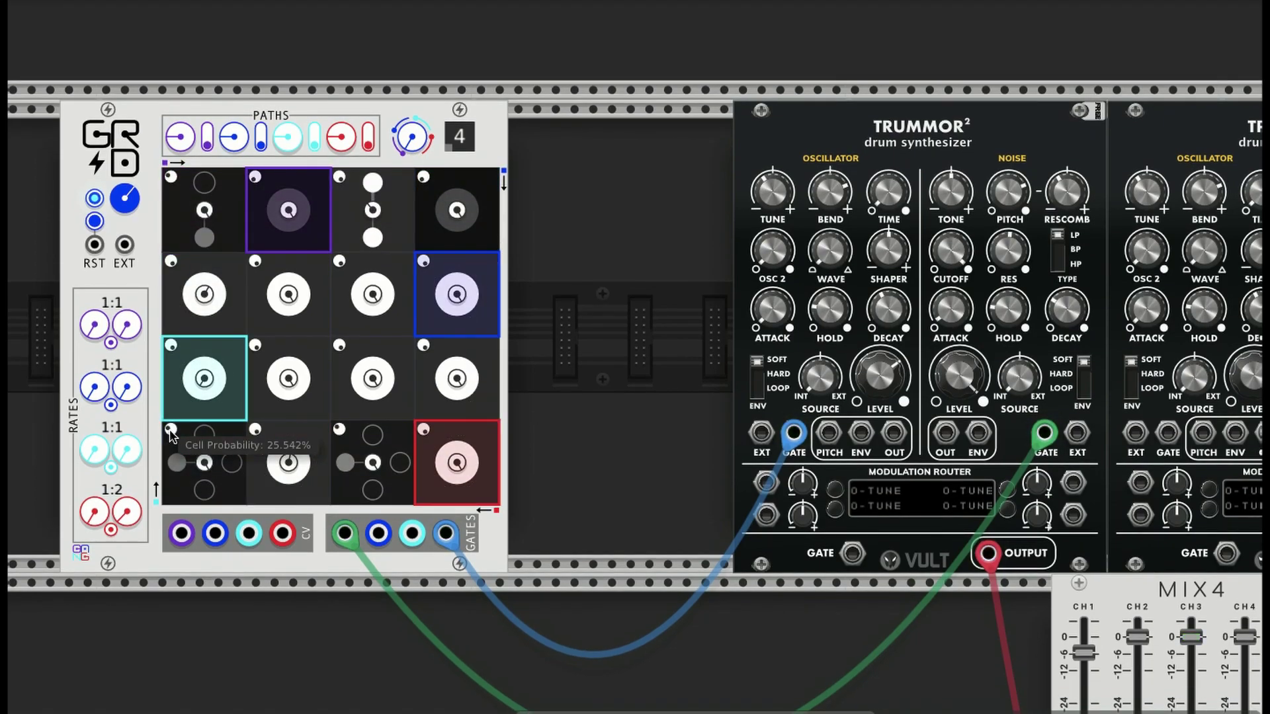
pyautogui.click(309, 483)
pyautogui.moveTo(289, 468)
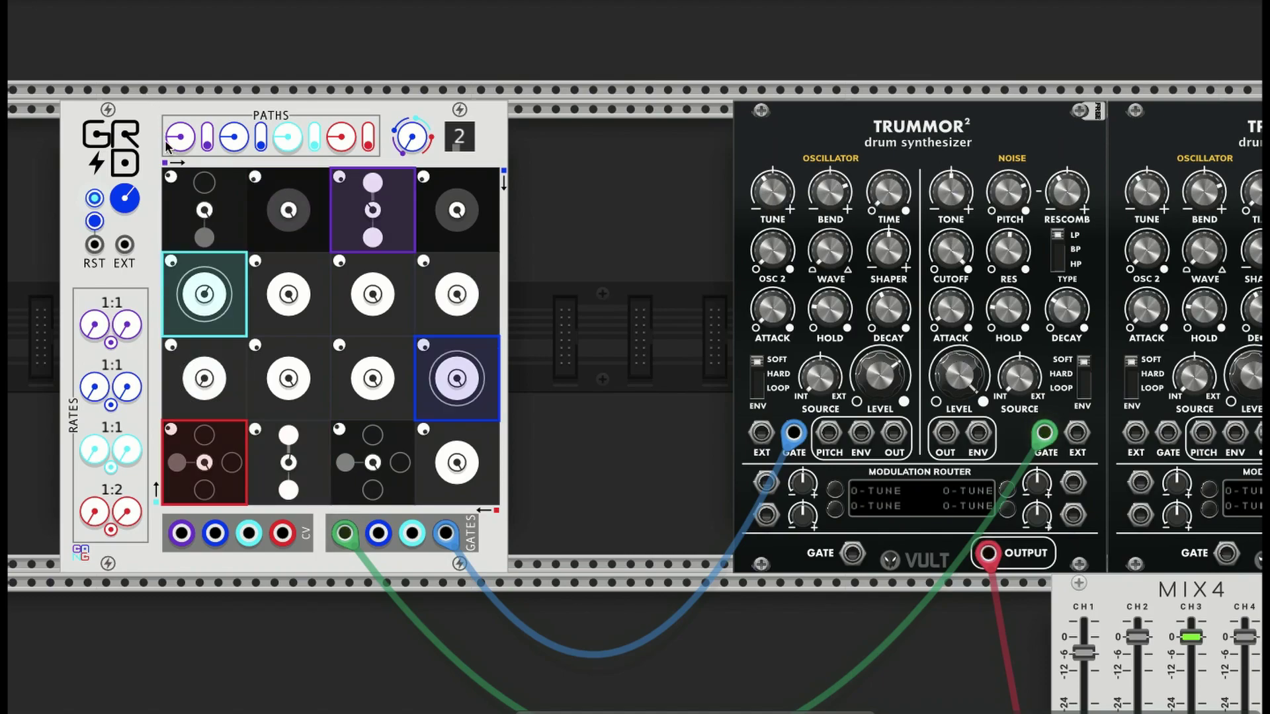
pyautogui.moveTo(171, 178); pyautogui.dragTo(171, 178)
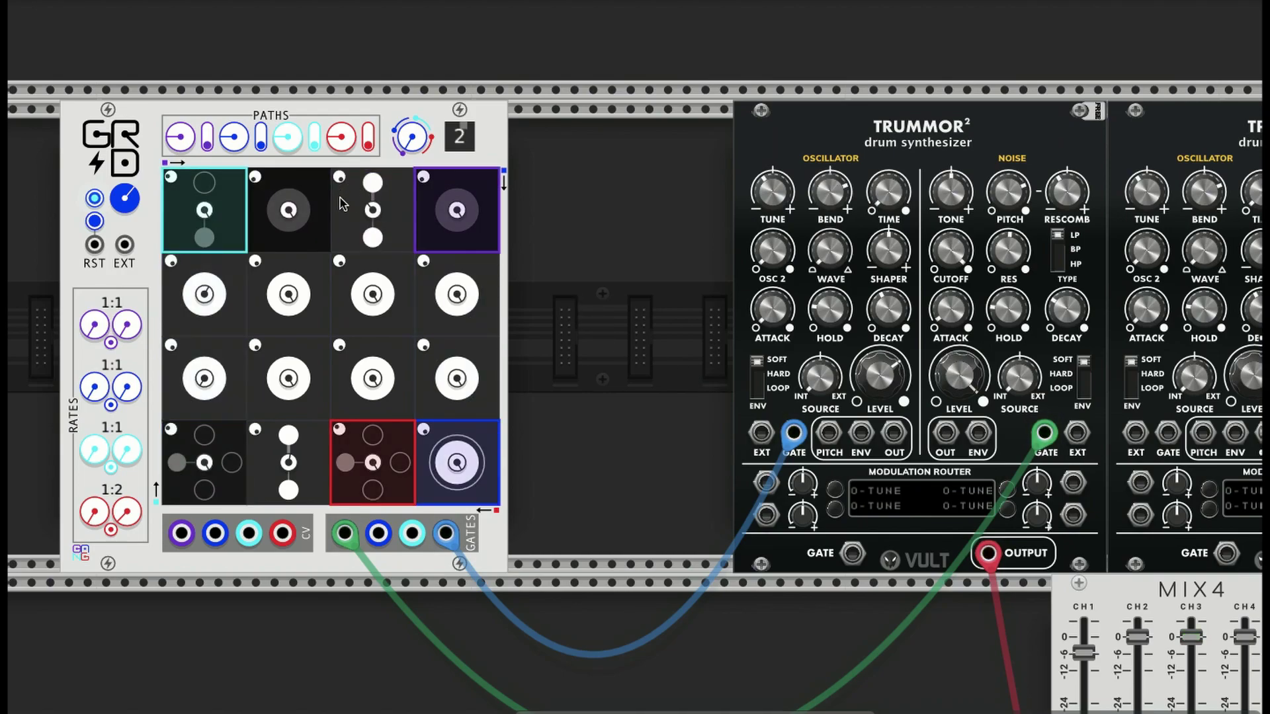
pyautogui.moveTo(374, 208)
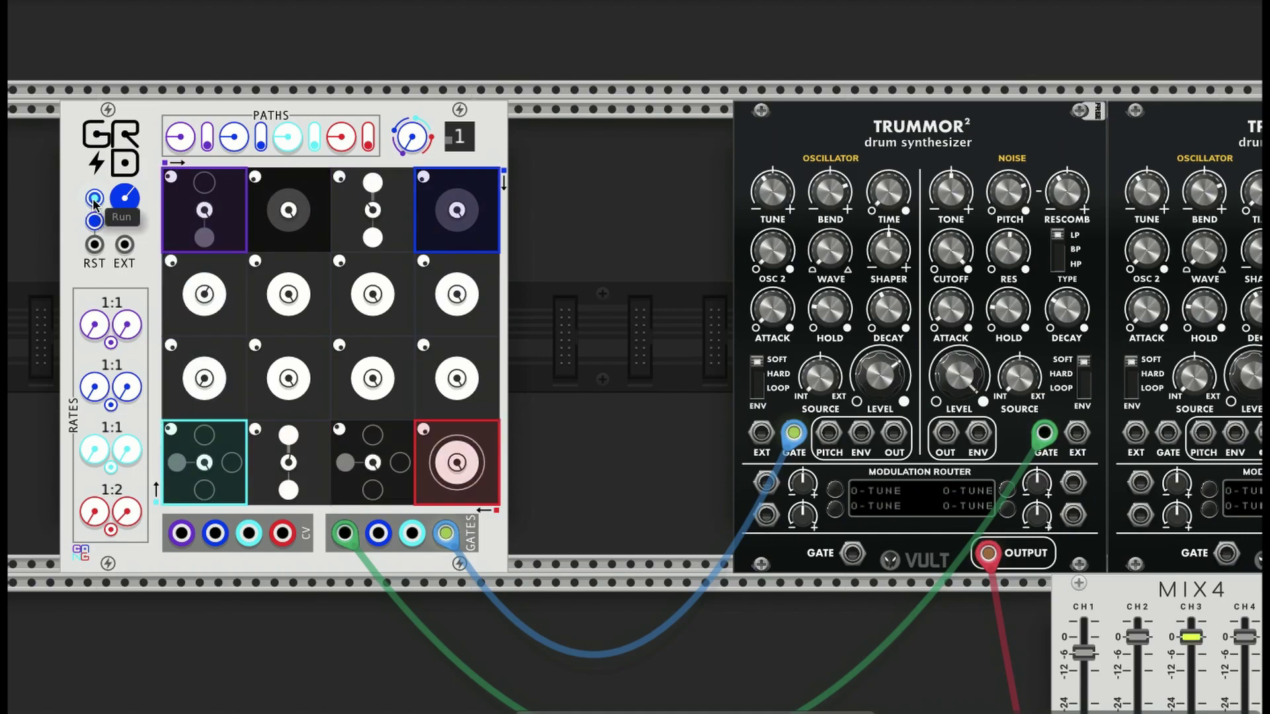
# Step: Stop the sequencer, patch the blue gate output into the second Trummor2's noise gate input, and restart playback
pyautogui.scroll(-5, 517, 399)
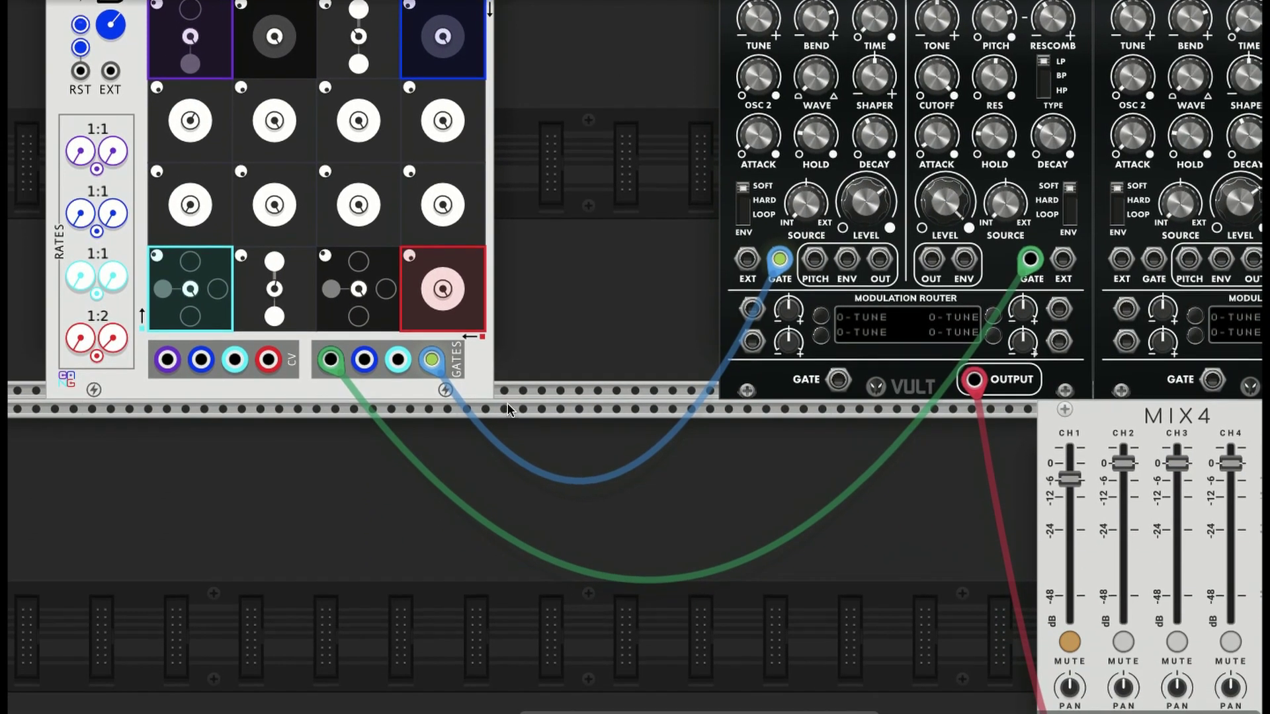
pyautogui.scroll(5, 518, 398)
pyautogui.hscroll(2, 519, 398)
pyautogui.scroll(-2, 533, 402)
pyautogui.hscroll(-1, 530, 403)
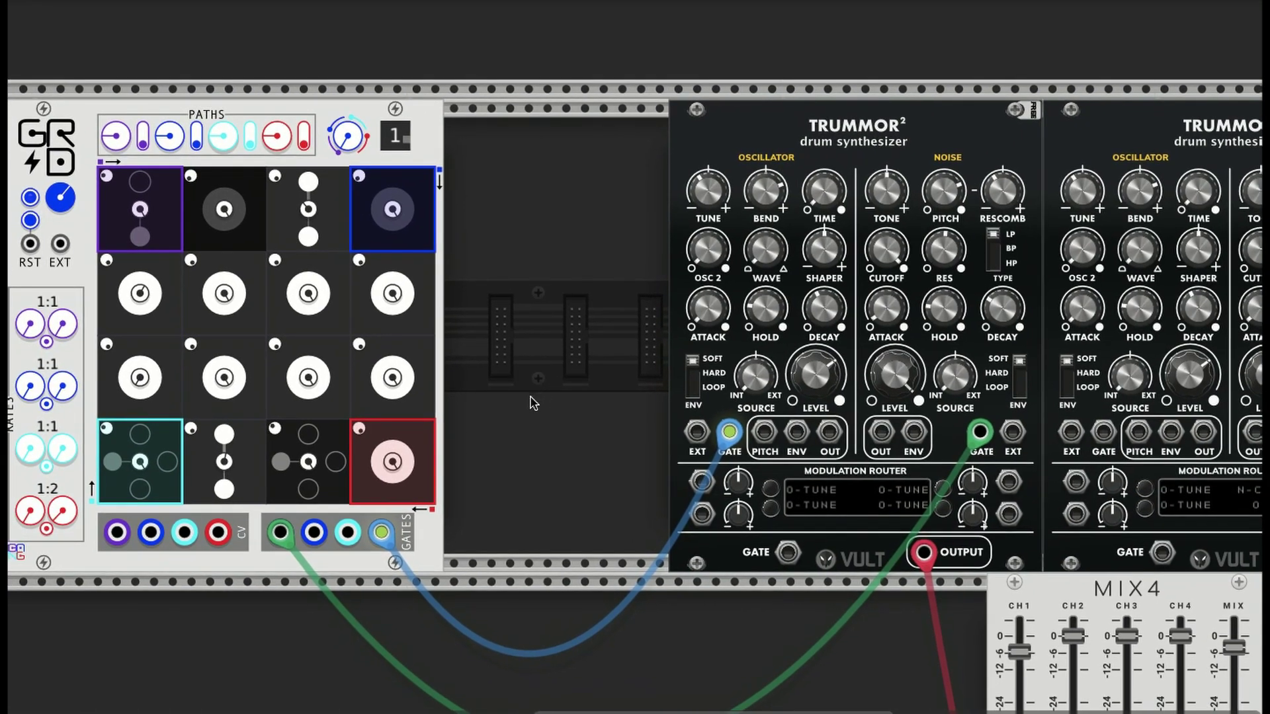
pyautogui.hscroll(3, 518, 428)
pyautogui.scroll(-2, 519, 428)
pyautogui.hscroll(2, 213, 476)
pyautogui.moveTo(140, 474); pyautogui.dragTo(1181, 374)
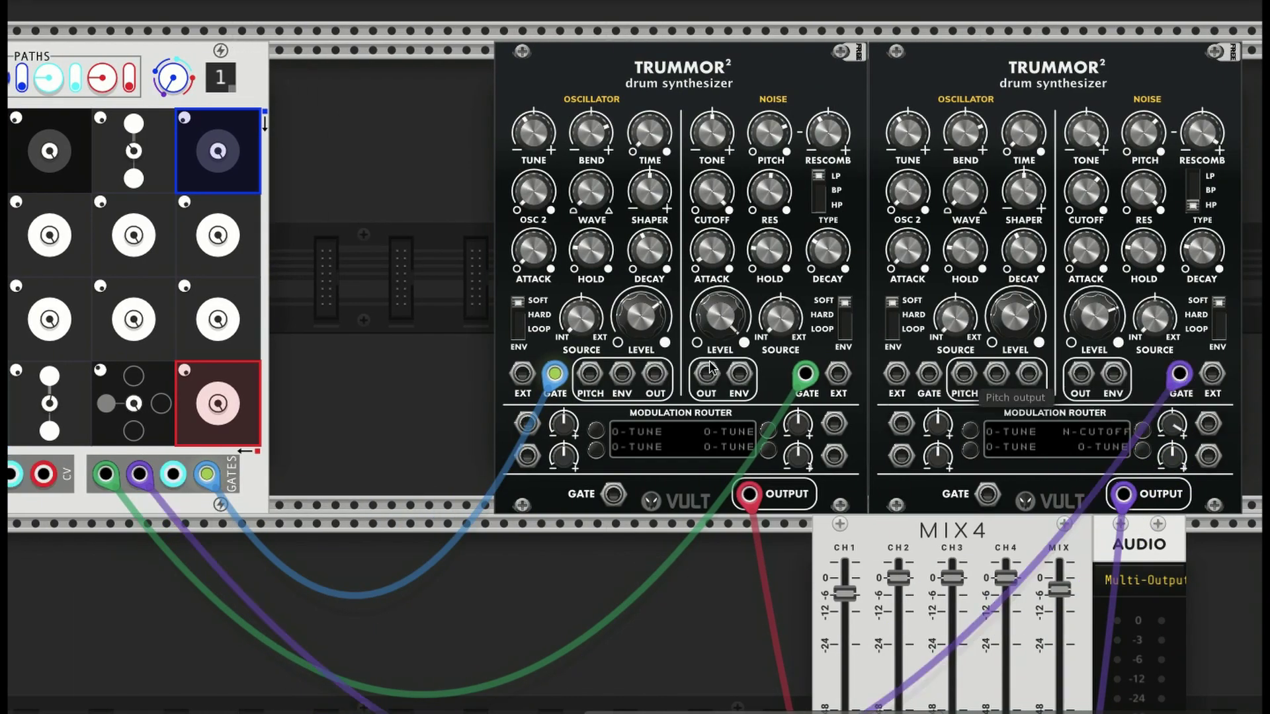
pyautogui.hscroll(-4, 482, 366)
pyautogui.hscroll(-6, 437, 362)
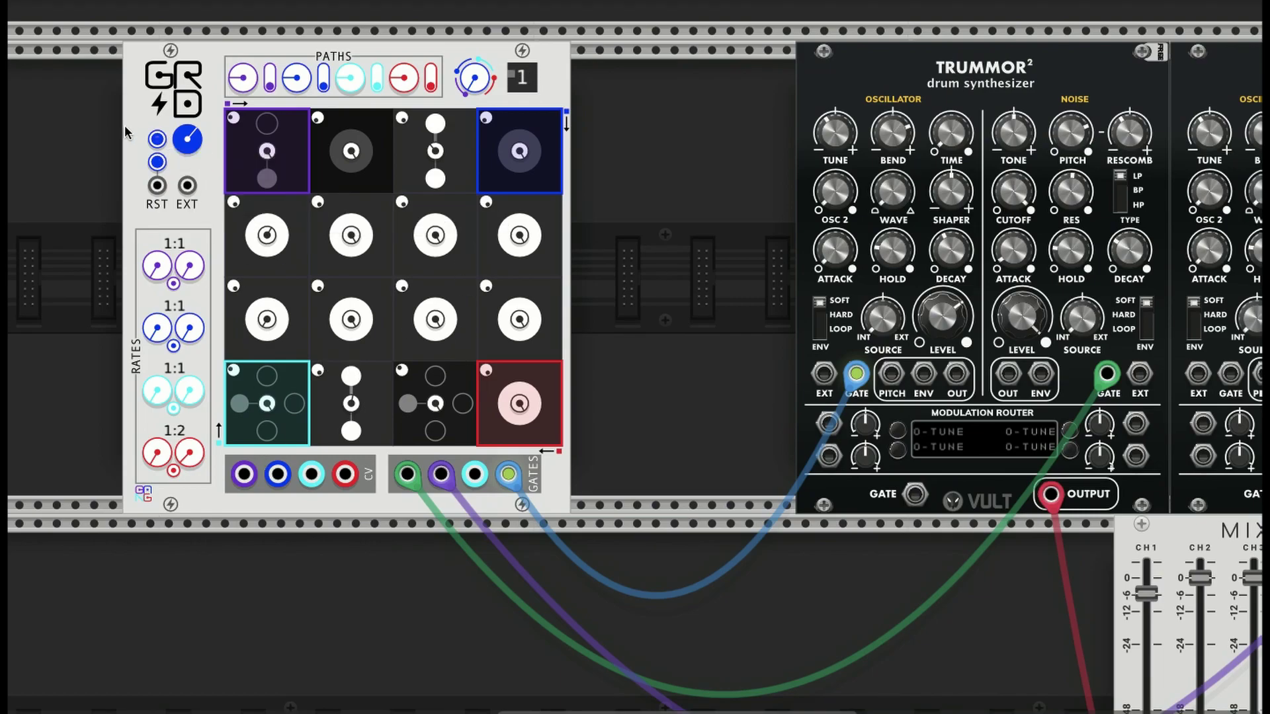
pyautogui.click(154, 140)
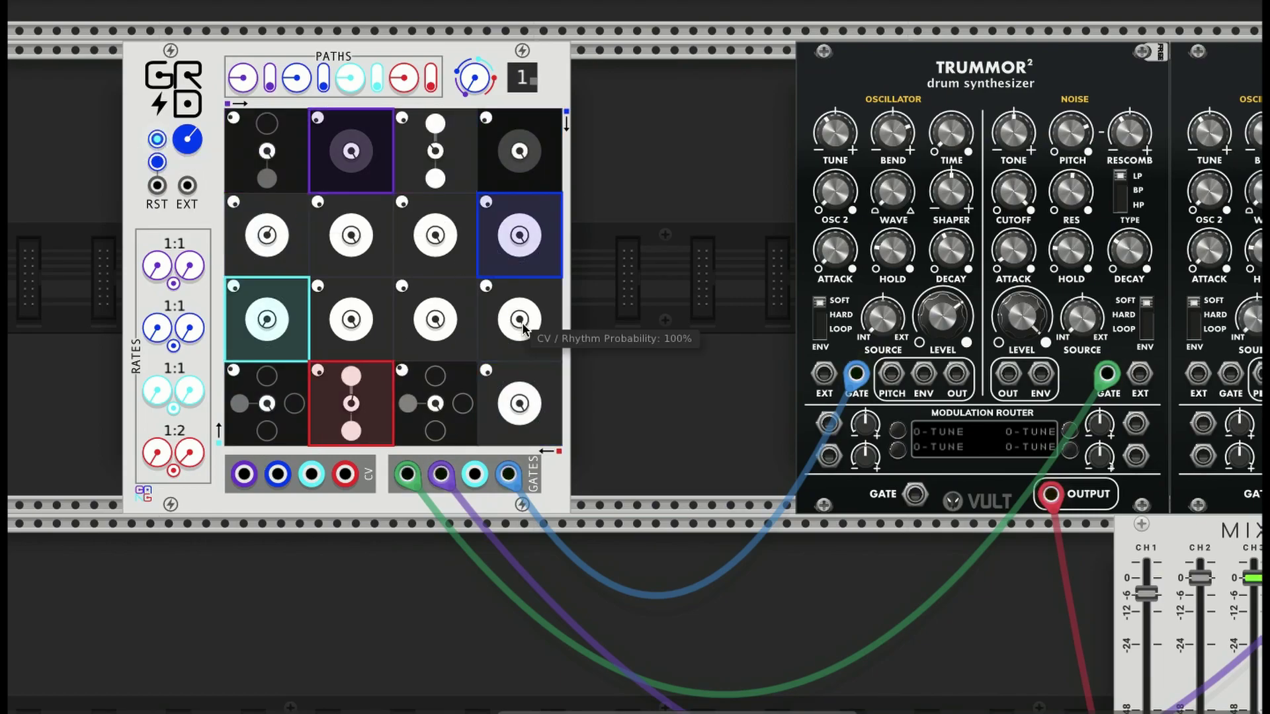
# Step: Switch the blue path's mode and set its sequence length to 8
pyautogui.click(322, 84)
pyautogui.rightClick(295, 78)
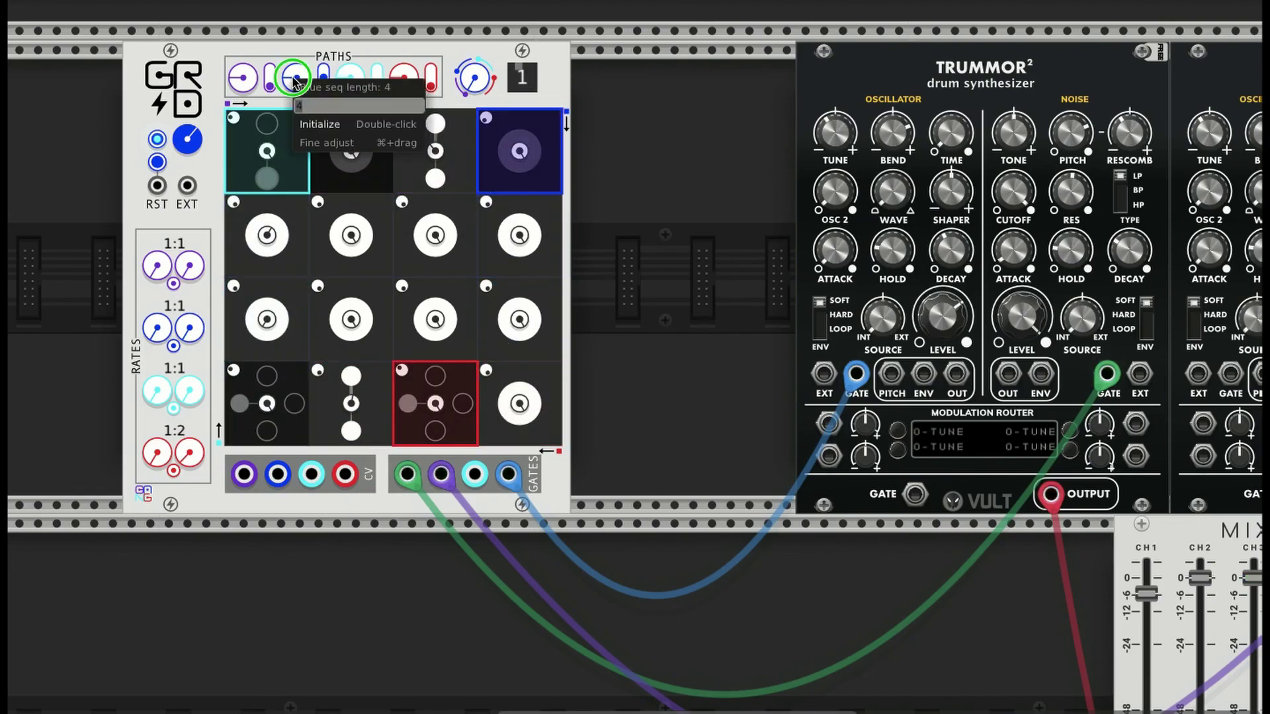
pyautogui.write('8')
pyautogui.press('Return')
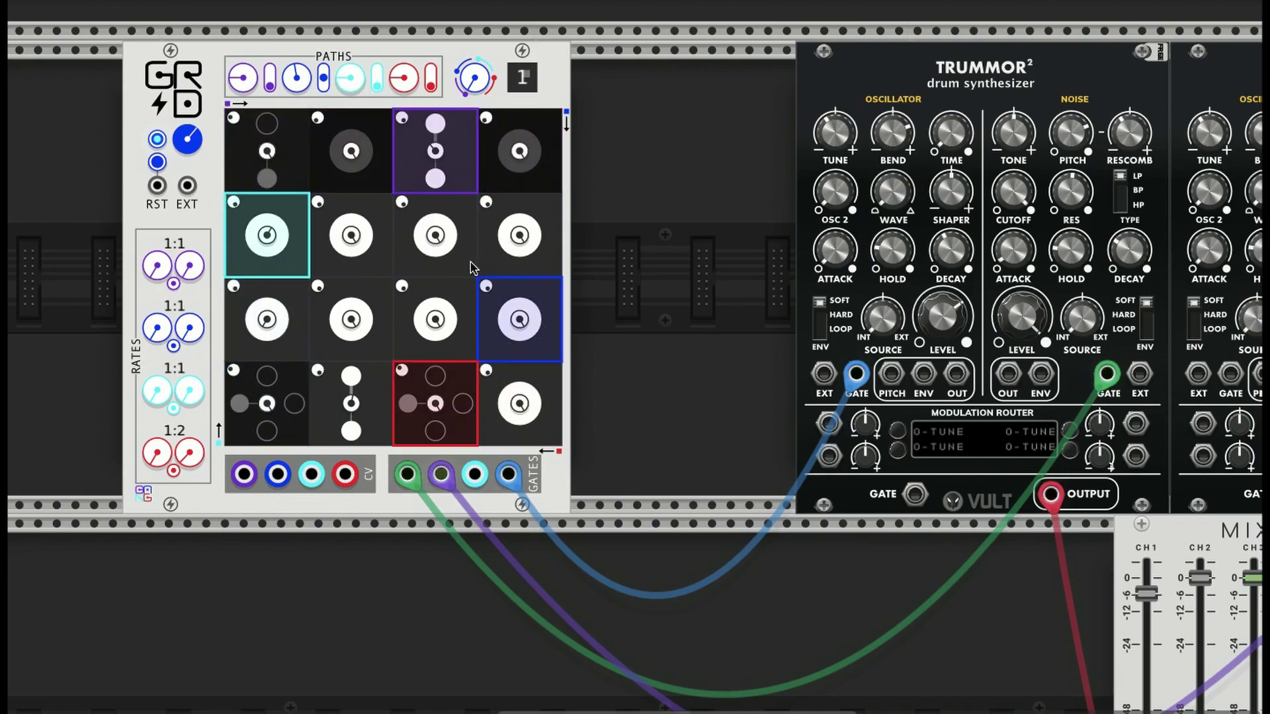
# Step: Split the second row's third cell into three beats and its fourth cell into four beats with one muted
pyautogui.press('3')
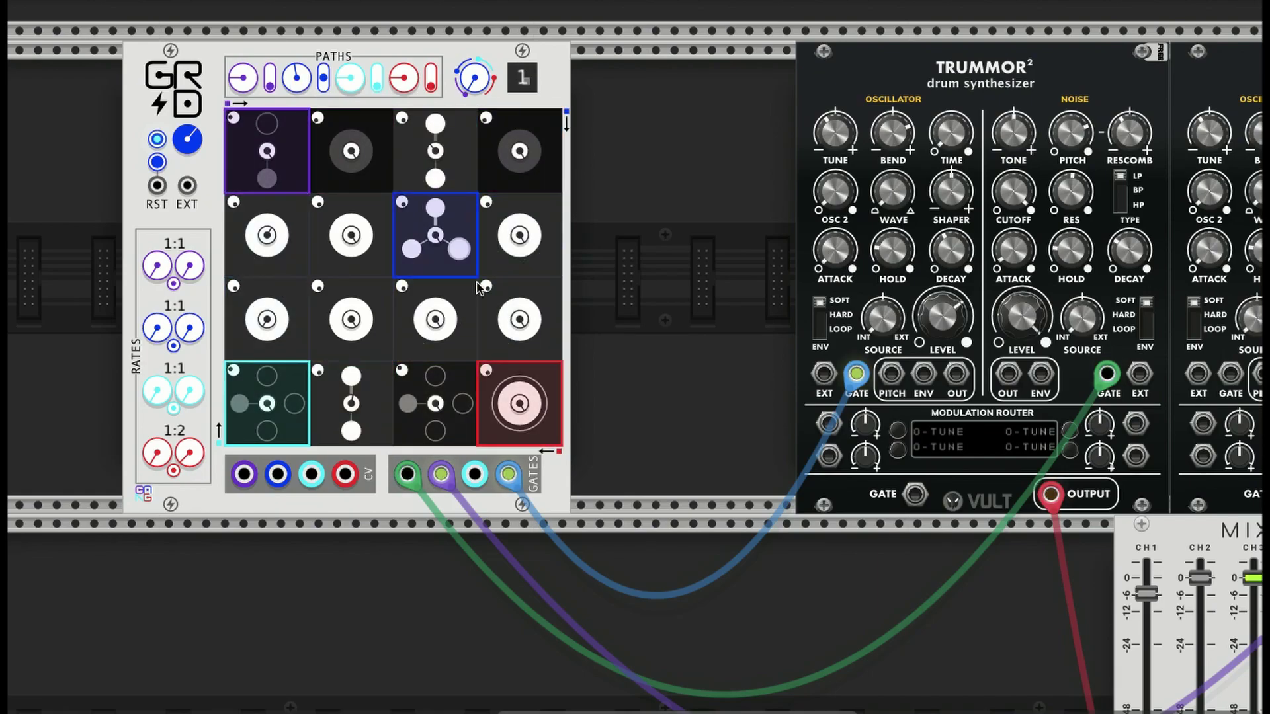
pyautogui.click(504, 264)
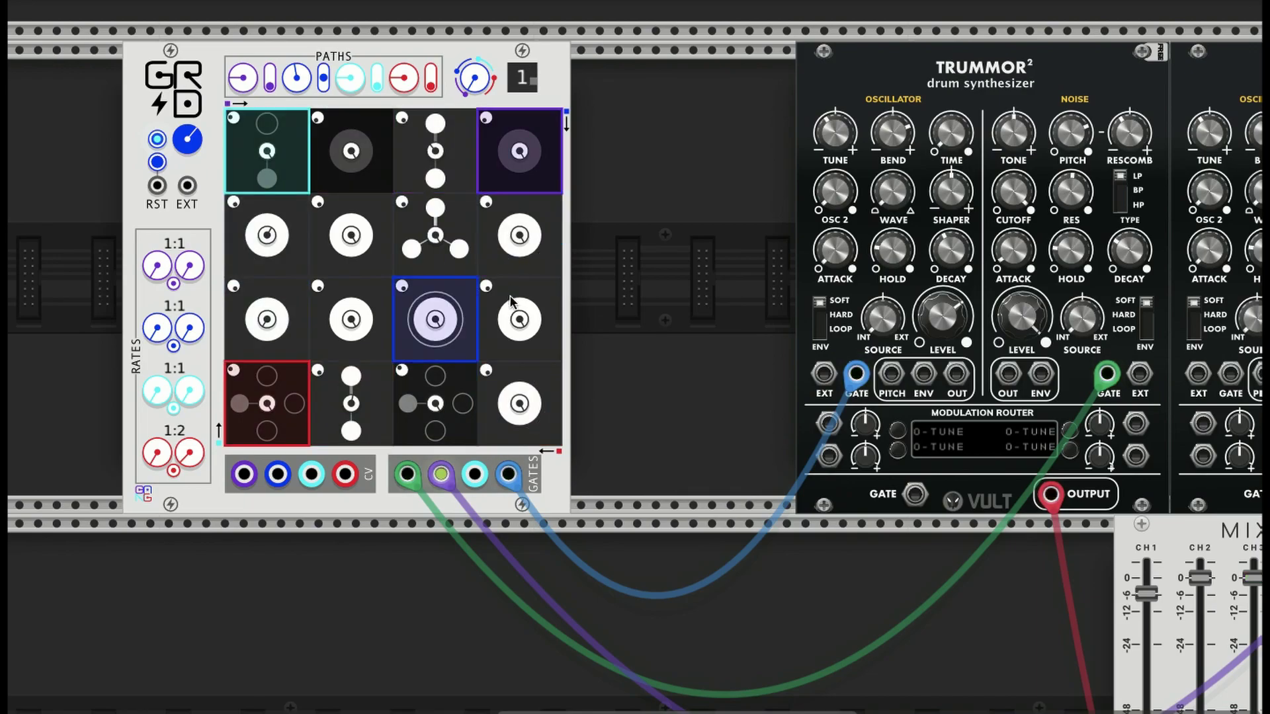
pyautogui.click(506, 267)
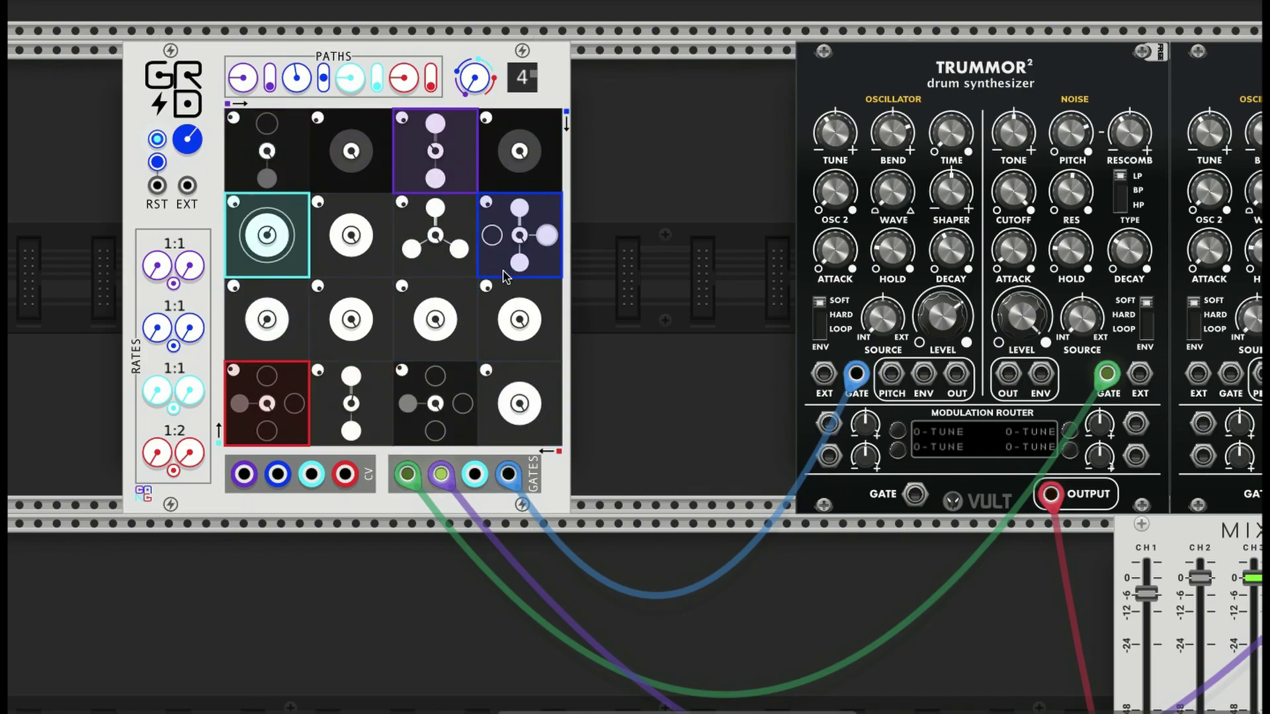
# Step: Split the third row's fourth cell into seven beats with one muted, and its third cell into three beats
pyautogui.hscroll(1, 504, 274)
pyautogui.moveTo(509, 349)
pyautogui.mouseDown()
pyautogui.moveTo(529, 360)
pyautogui.moveTo(501, 353)
pyautogui.mouseUp()
pyautogui.click(501, 358)
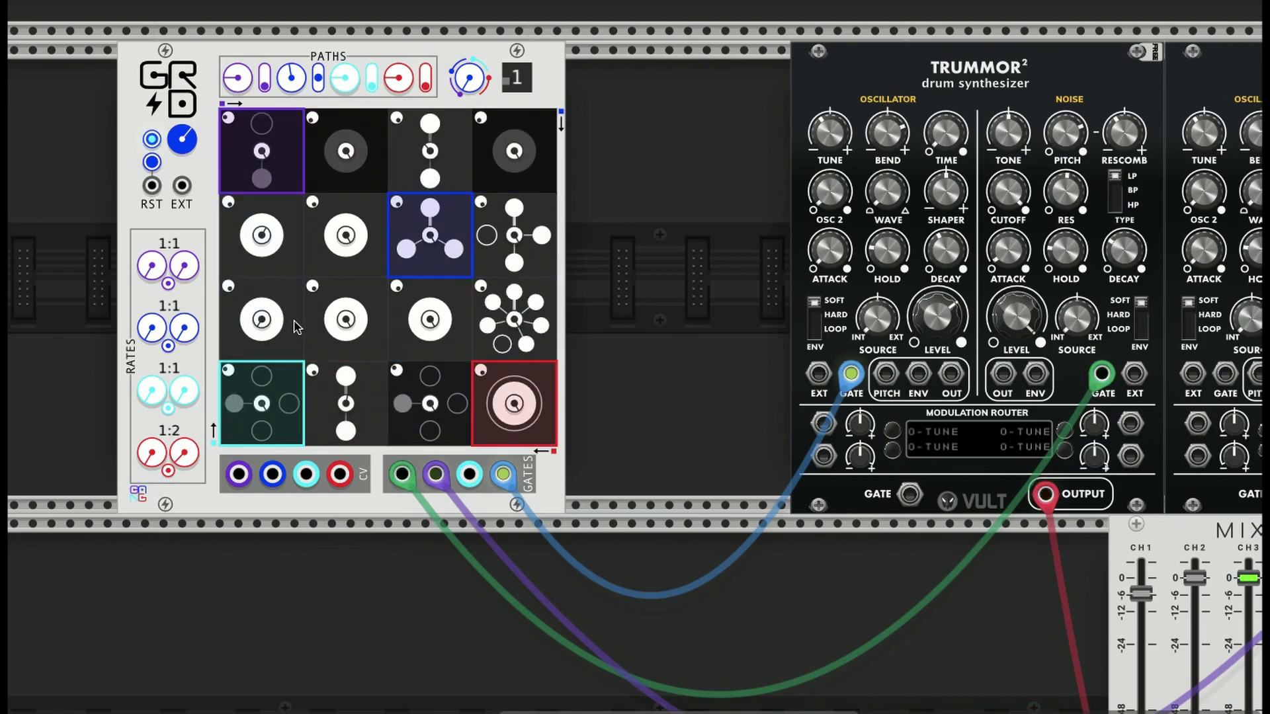
pyautogui.click(437, 351)
pyautogui.click(440, 351)
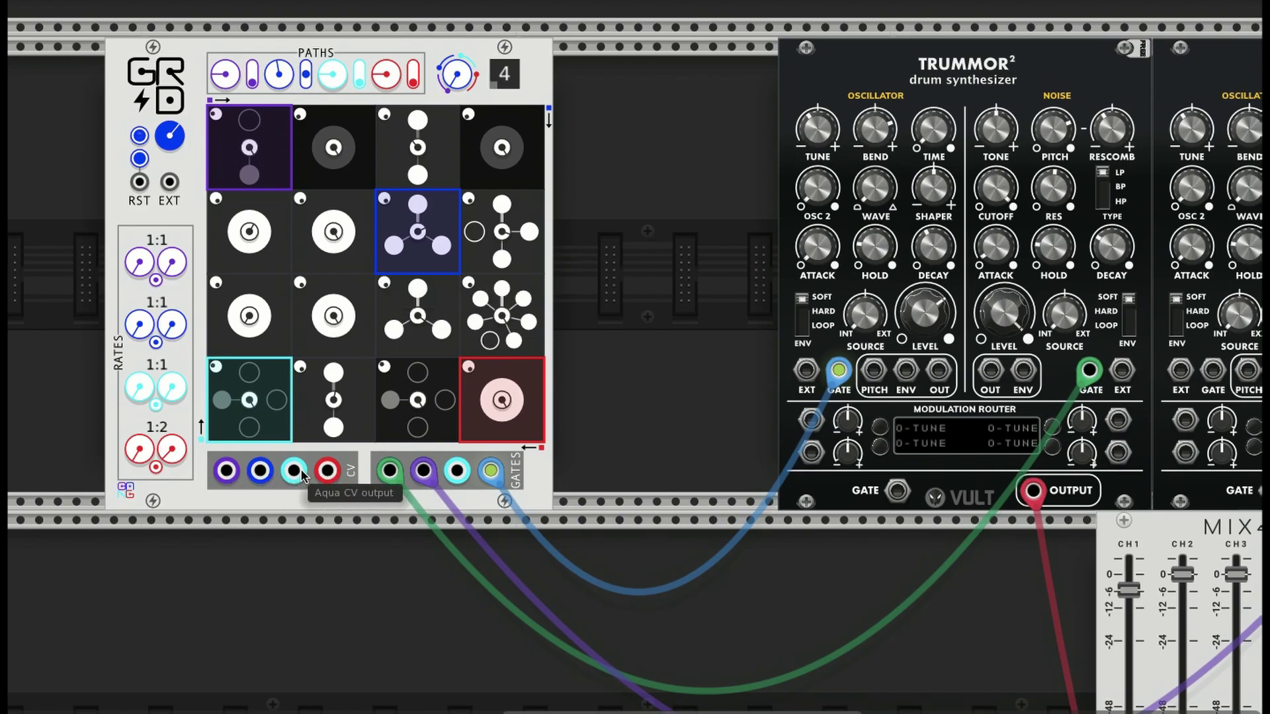
# Step: Patch the aqua CV output into the second Trummor2's modulation router input for slot 2
pyautogui.hscroll(1, 300, 483)
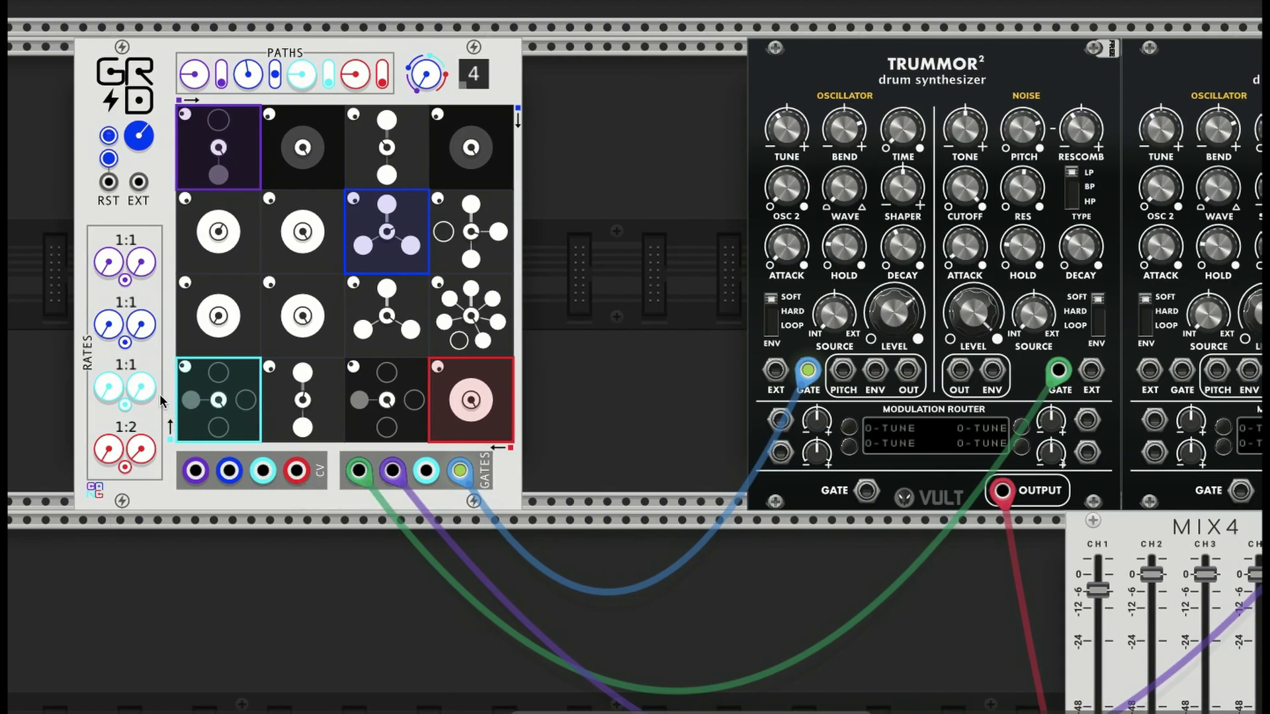
pyautogui.hscroll(2, 295, 499)
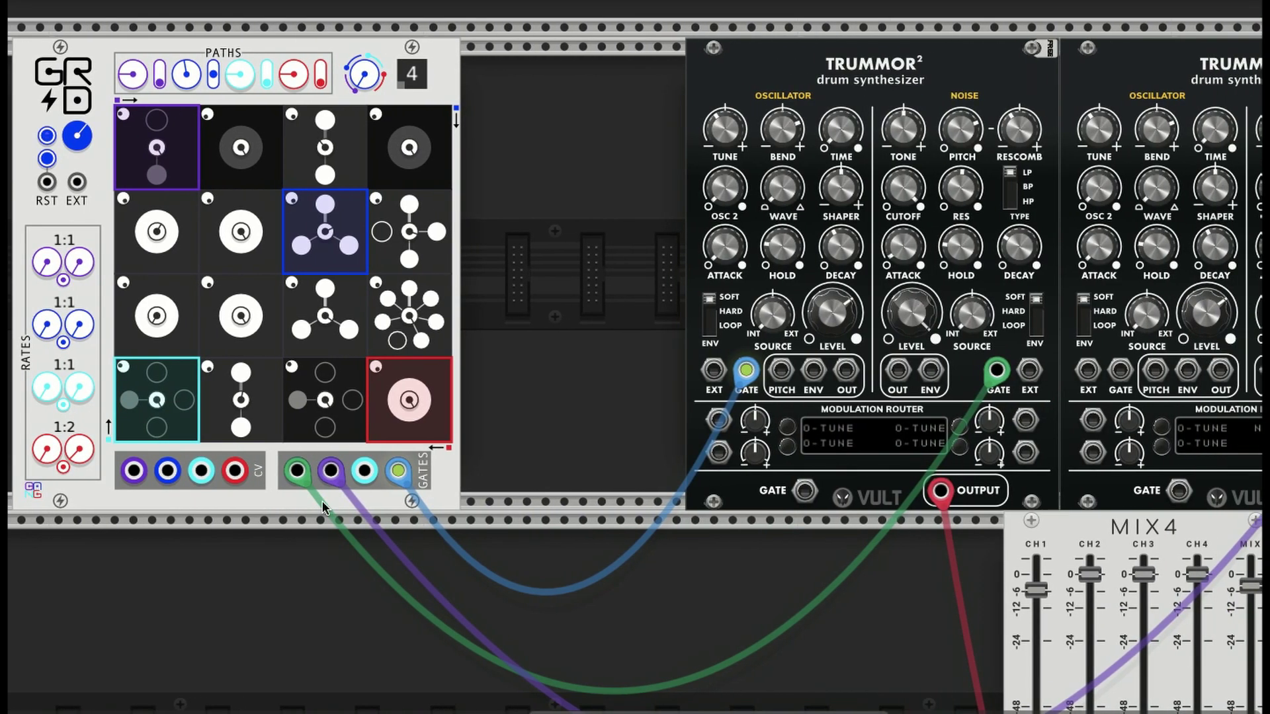
pyautogui.hscroll(3, 305, 499)
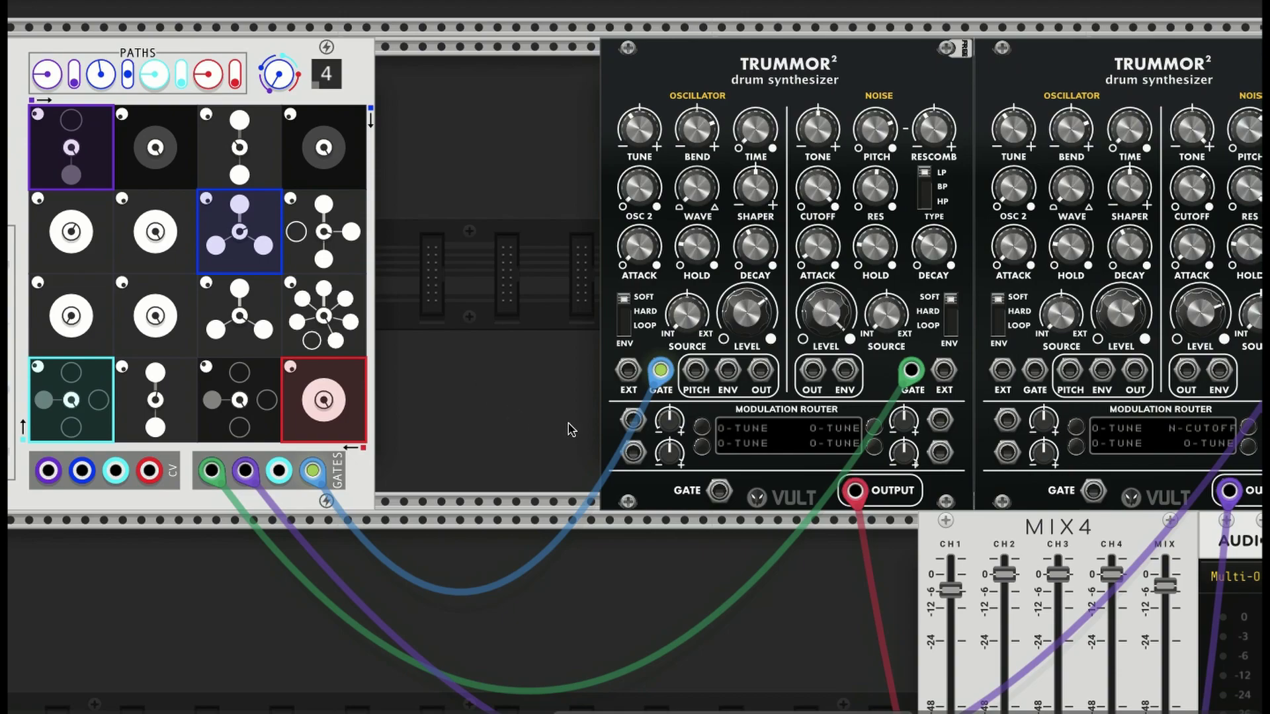
pyautogui.hscroll(1, 551, 417)
pyautogui.hscroll(2, 1087, 447)
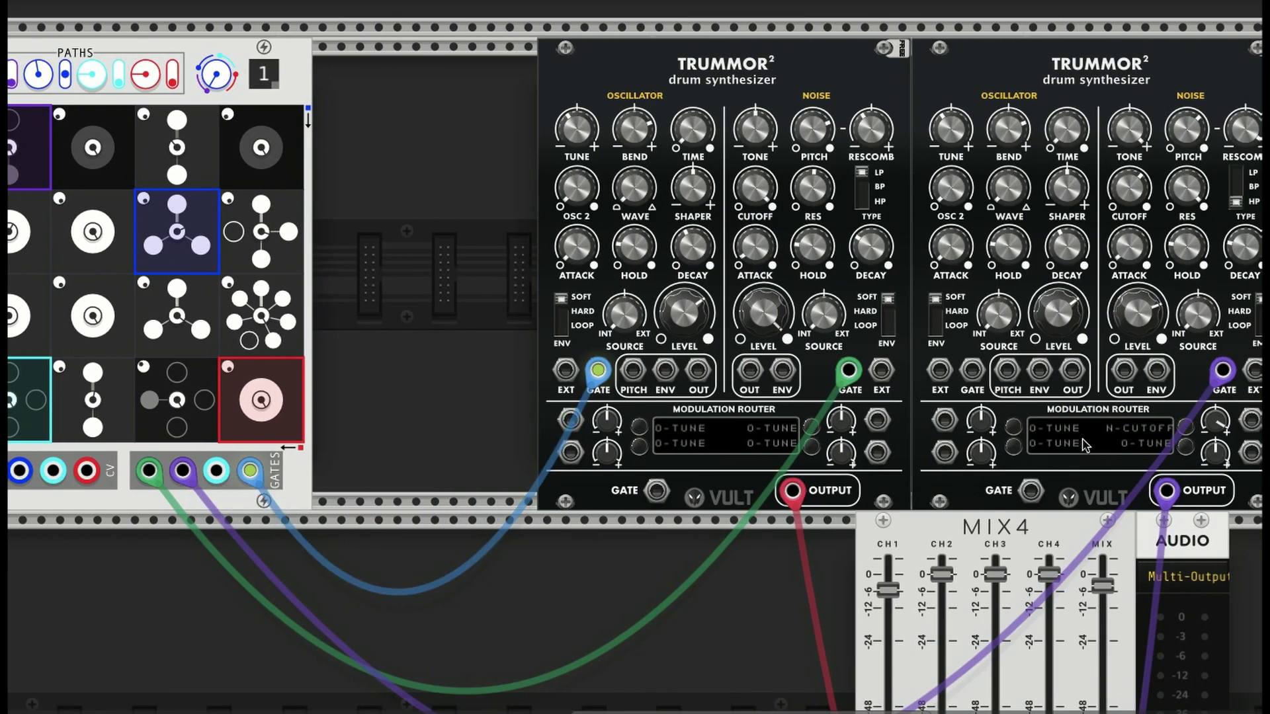
pyautogui.moveTo(54, 471); pyautogui.dragTo(1244, 419)
# Step: Set the sequencer's volt range to +2V and start playback
pyautogui.hscroll(-12, 440, 333)
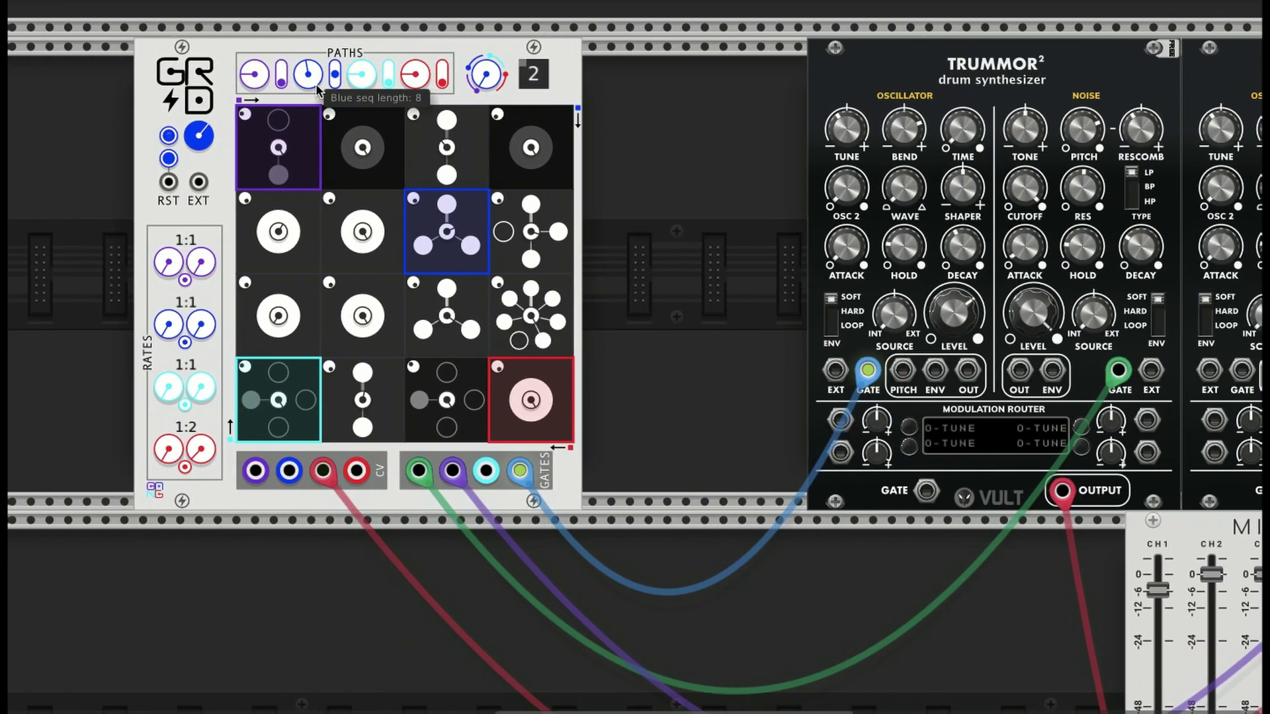
pyautogui.rightClick(202, 78)
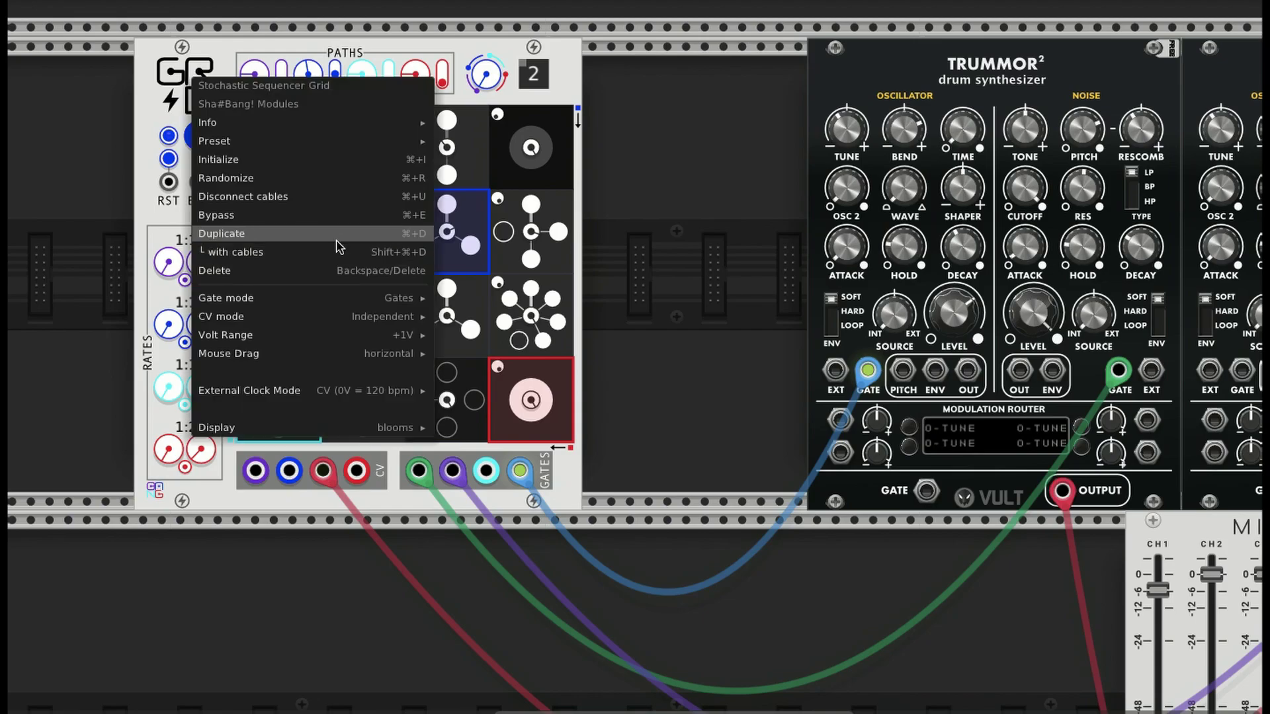
pyautogui.moveTo(379, 336)
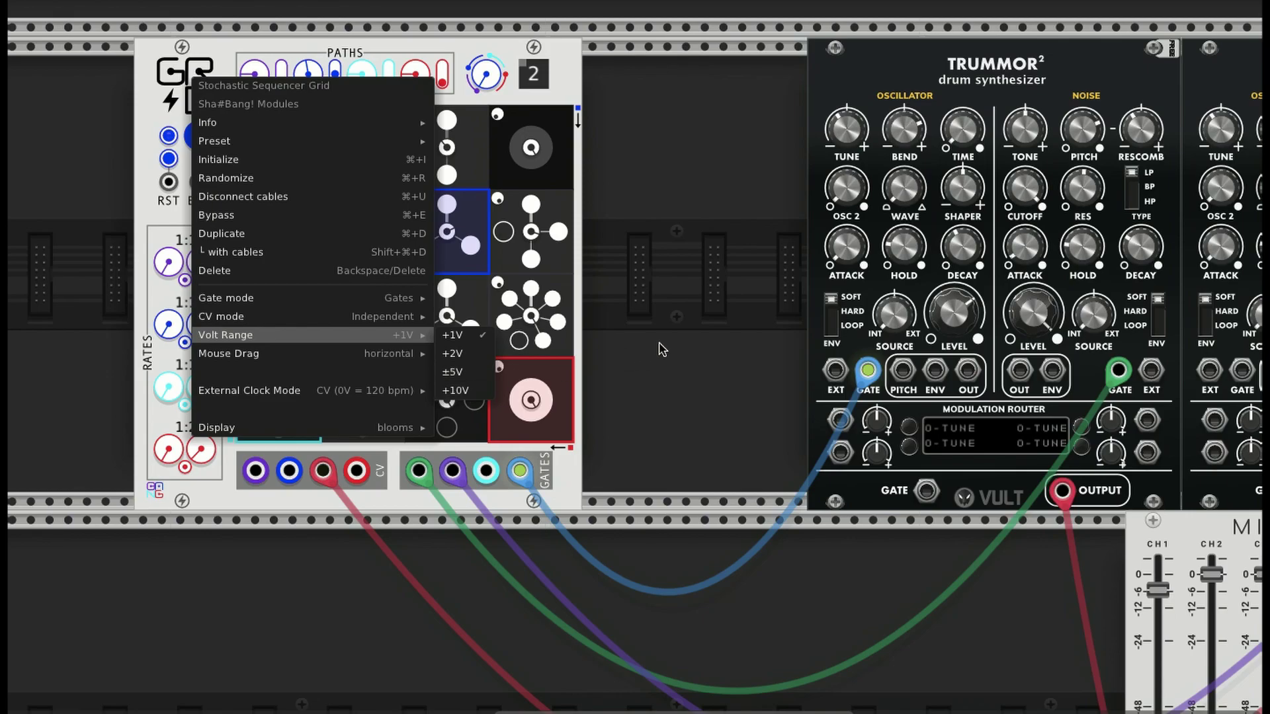
pyautogui.click(454, 353)
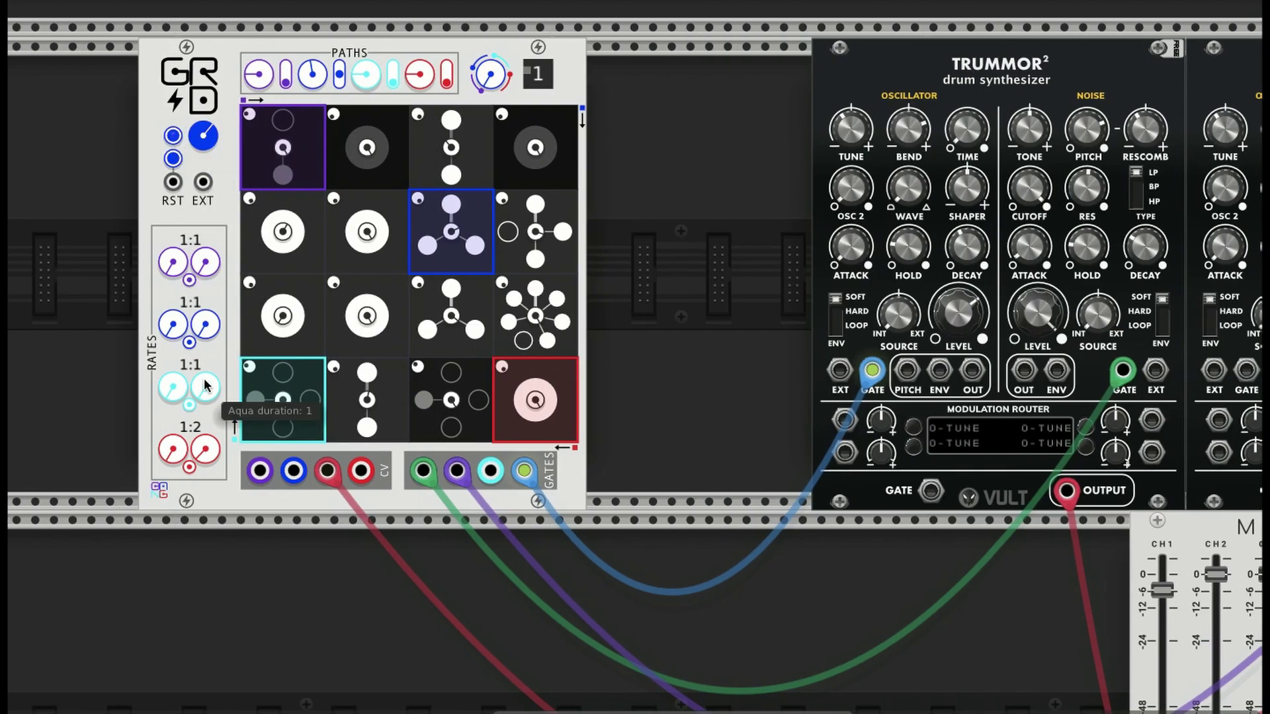
pyautogui.rightClick(200, 395)
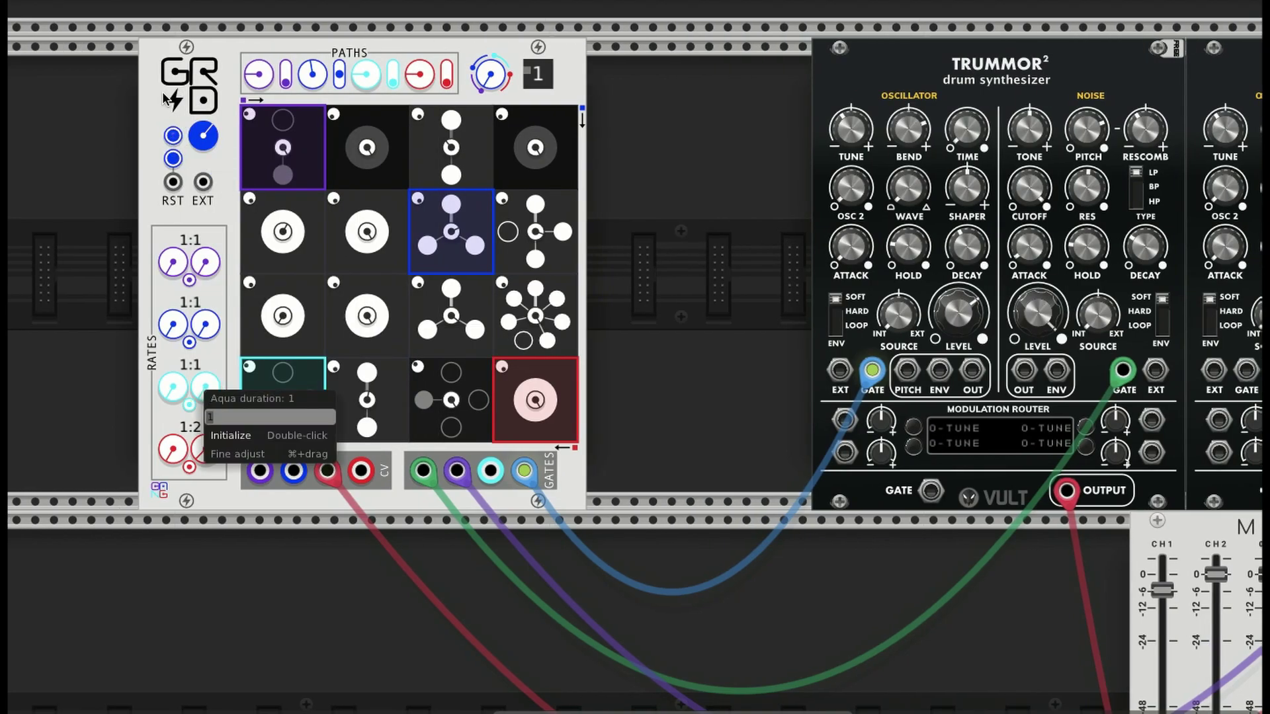
pyautogui.click(170, 136)
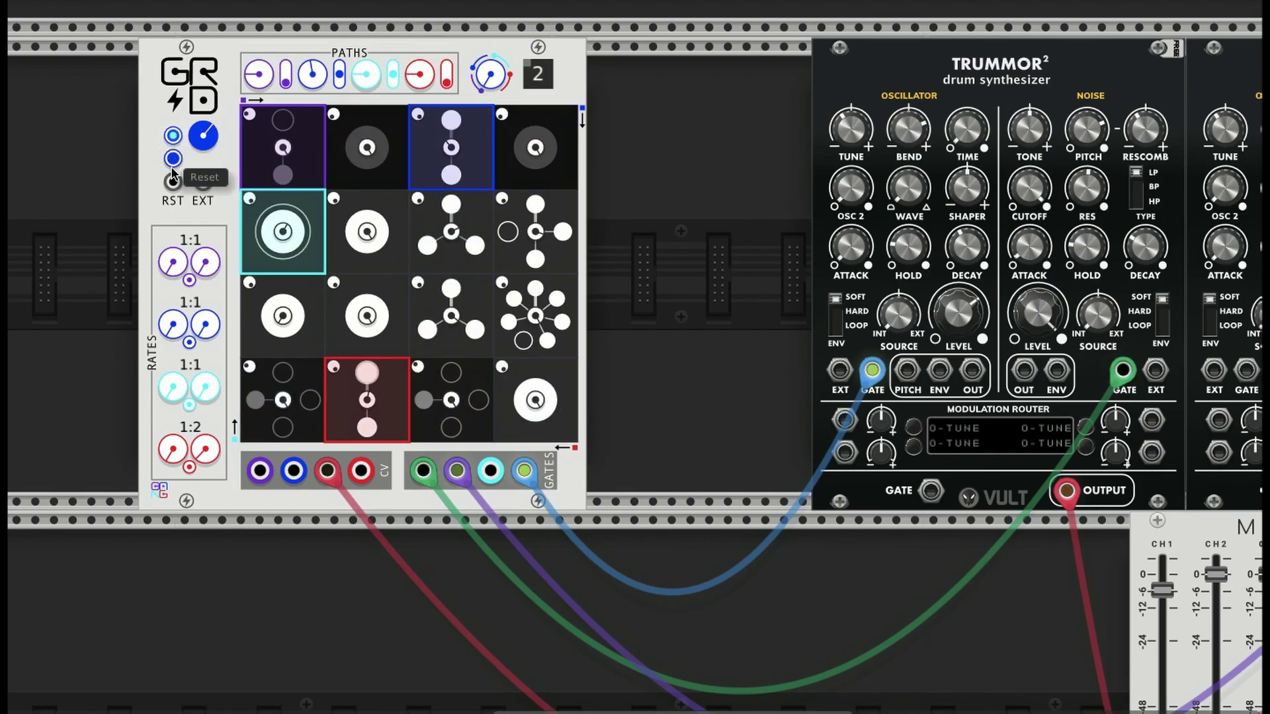
# Step: Set the sequencer's volt range to ±5V and check its effect on the second Trummor2's noise cutoff
pyautogui.rightClick(177, 108)
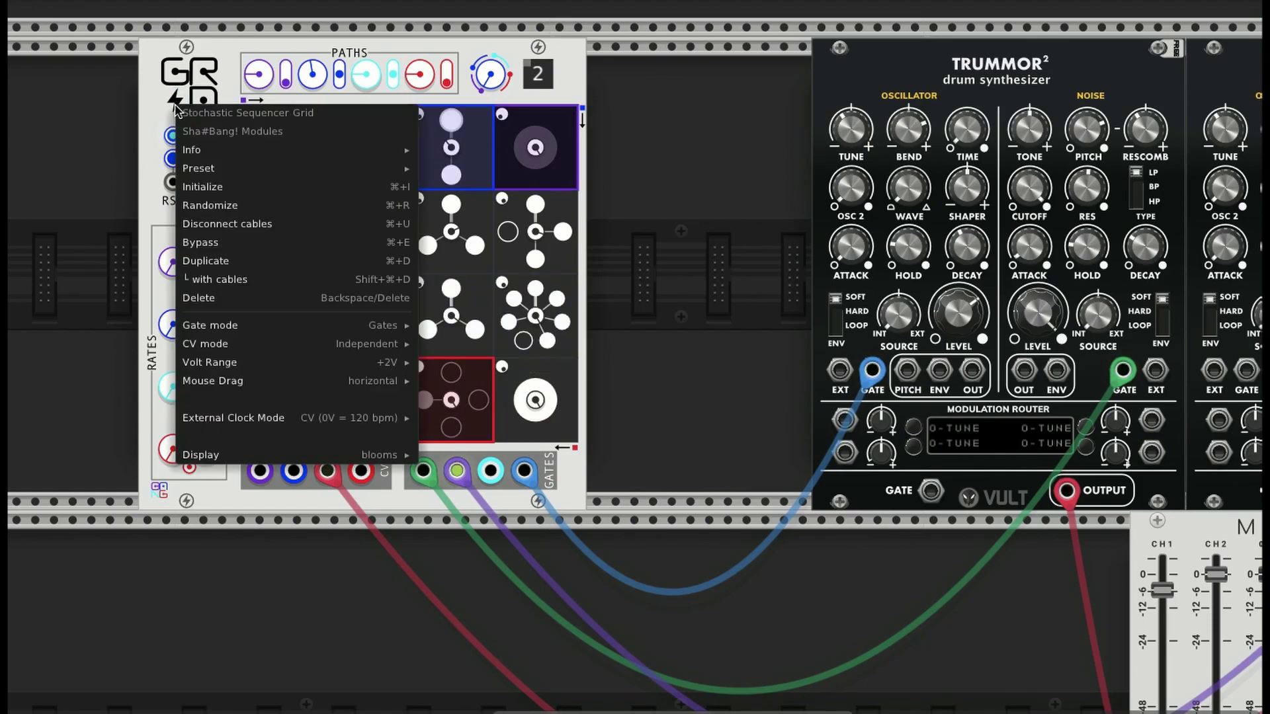
pyautogui.moveTo(400, 362)
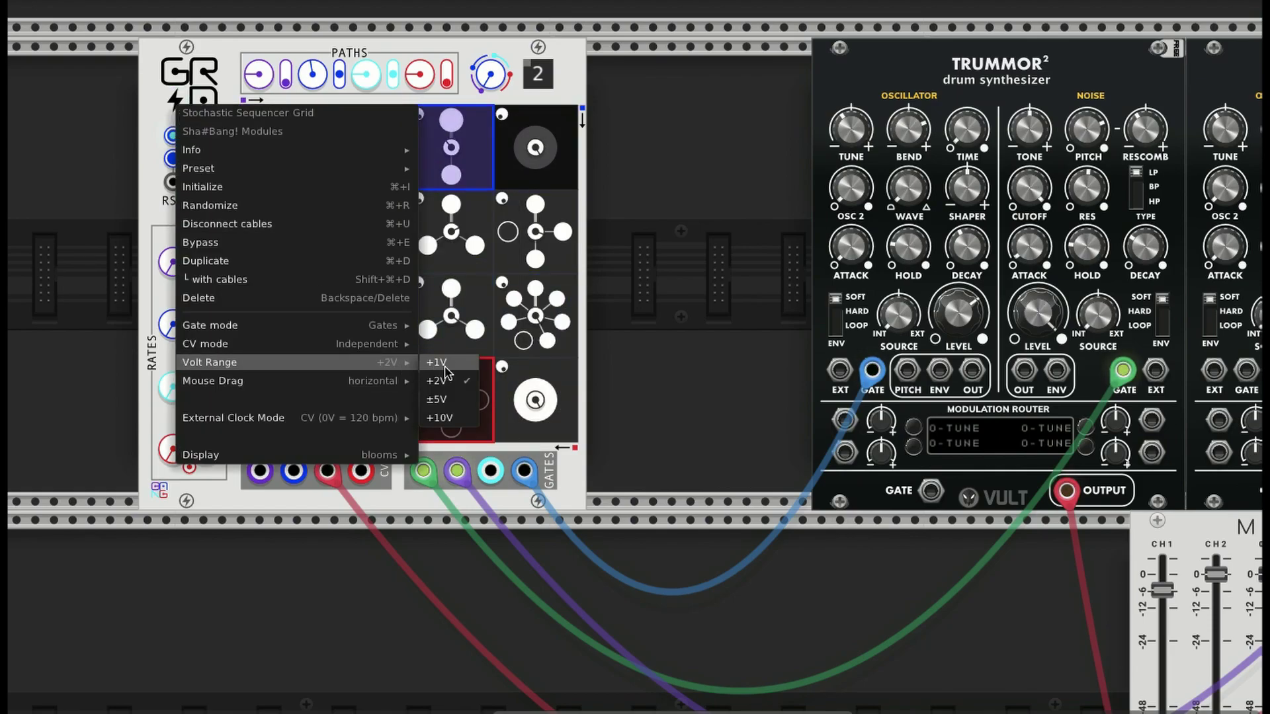
pyautogui.click(452, 402)
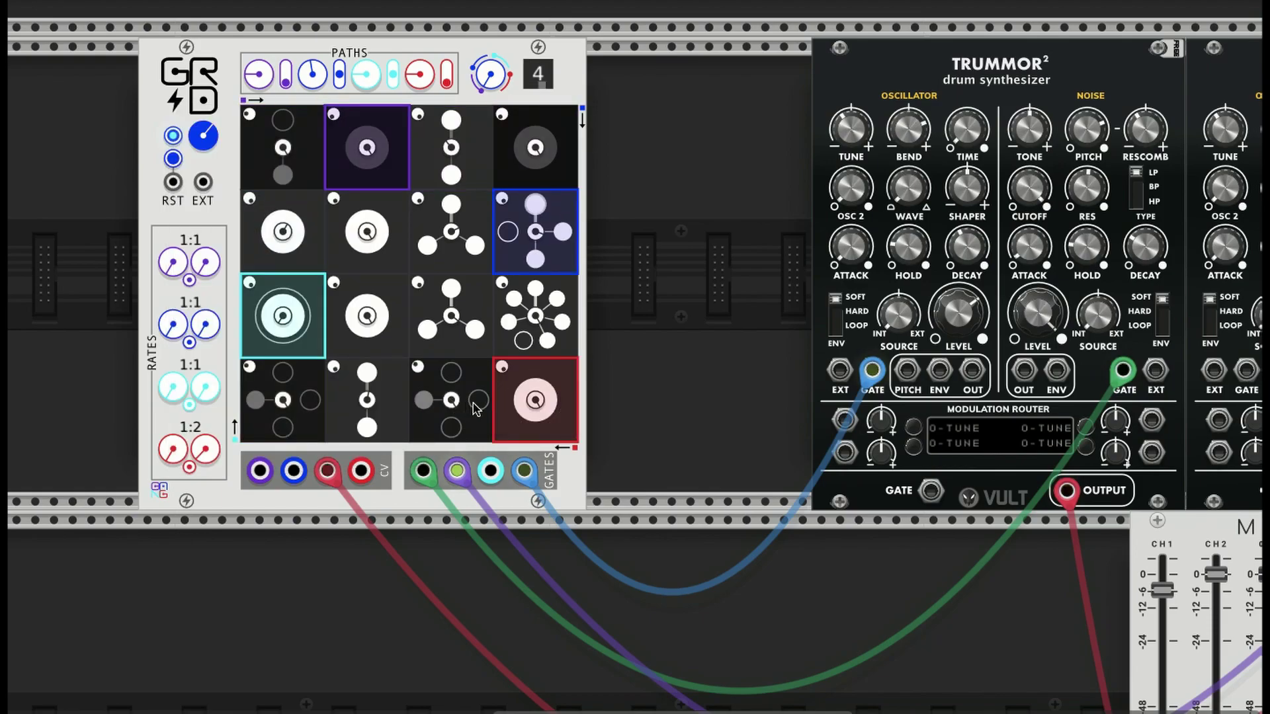
pyautogui.hscroll(2, 672, 369)
pyautogui.hscroll(10, 674, 369)
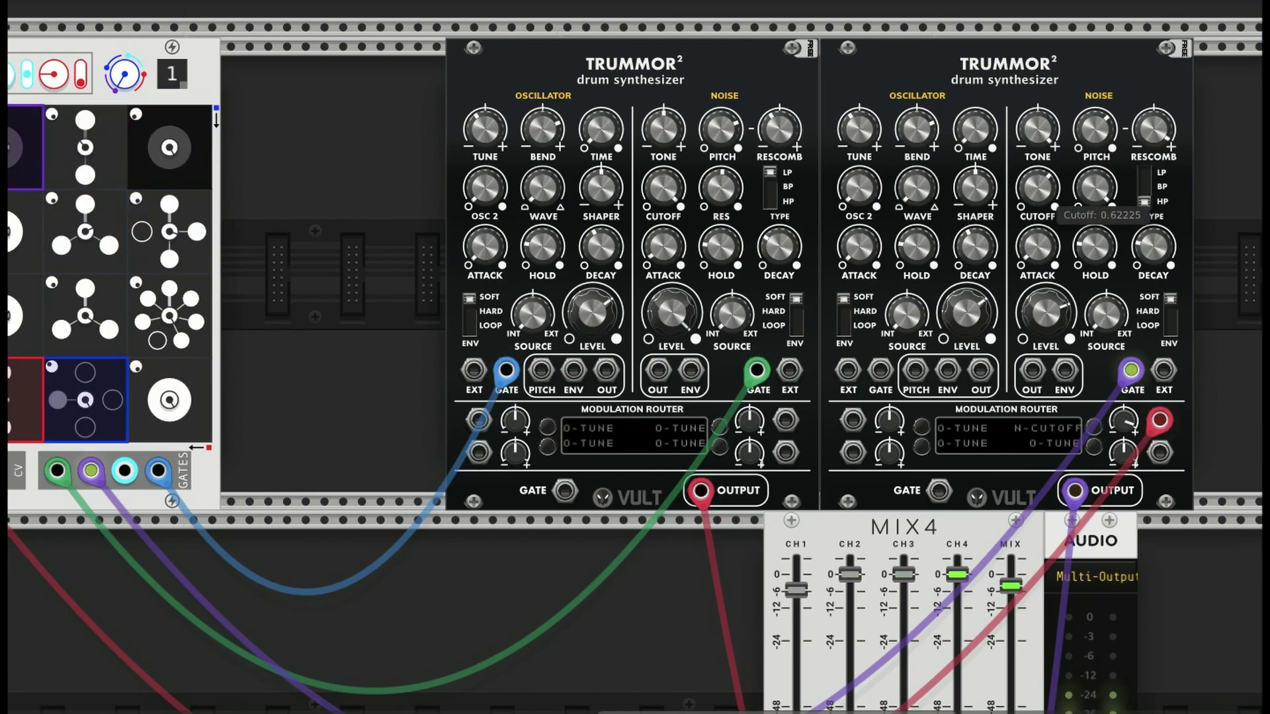
pyautogui.hscroll(-15, 559, 448)
pyautogui.hscroll(2, 441, 207)
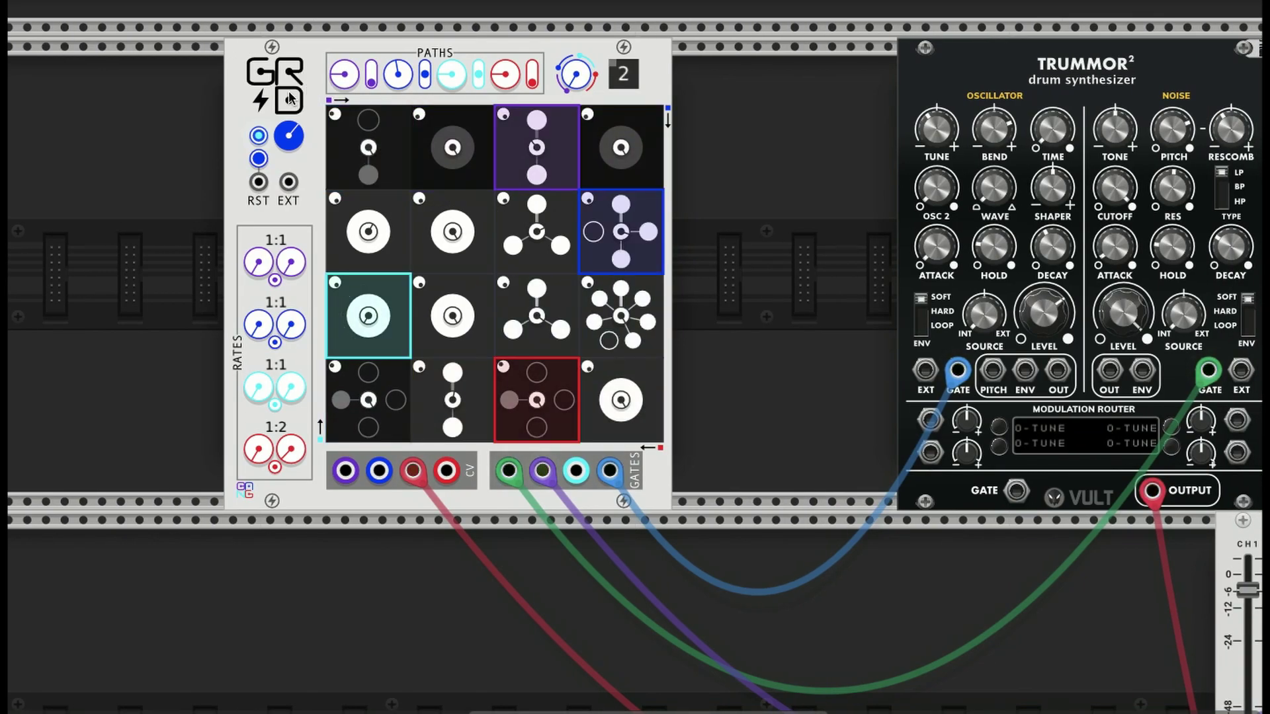
# Step: Set the aqua path's duration to 2
pyautogui.rightClick(291, 383)
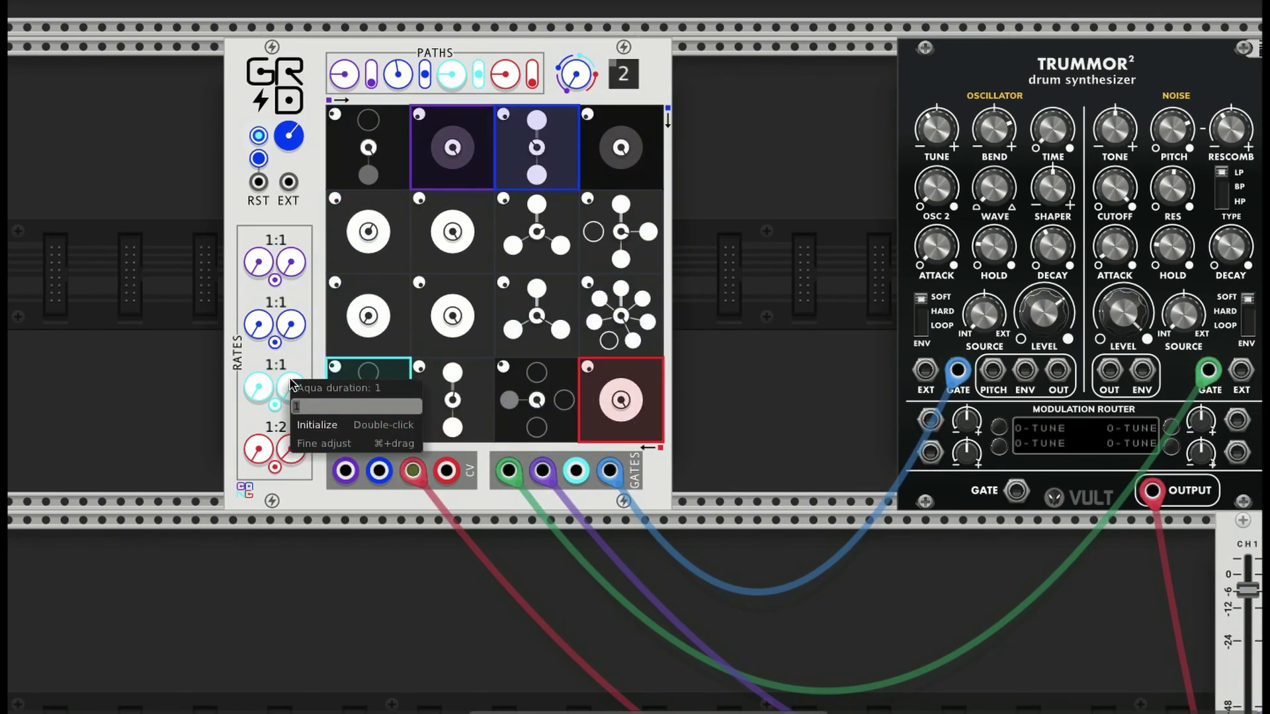
pyautogui.write('2')
pyautogui.press('Return')
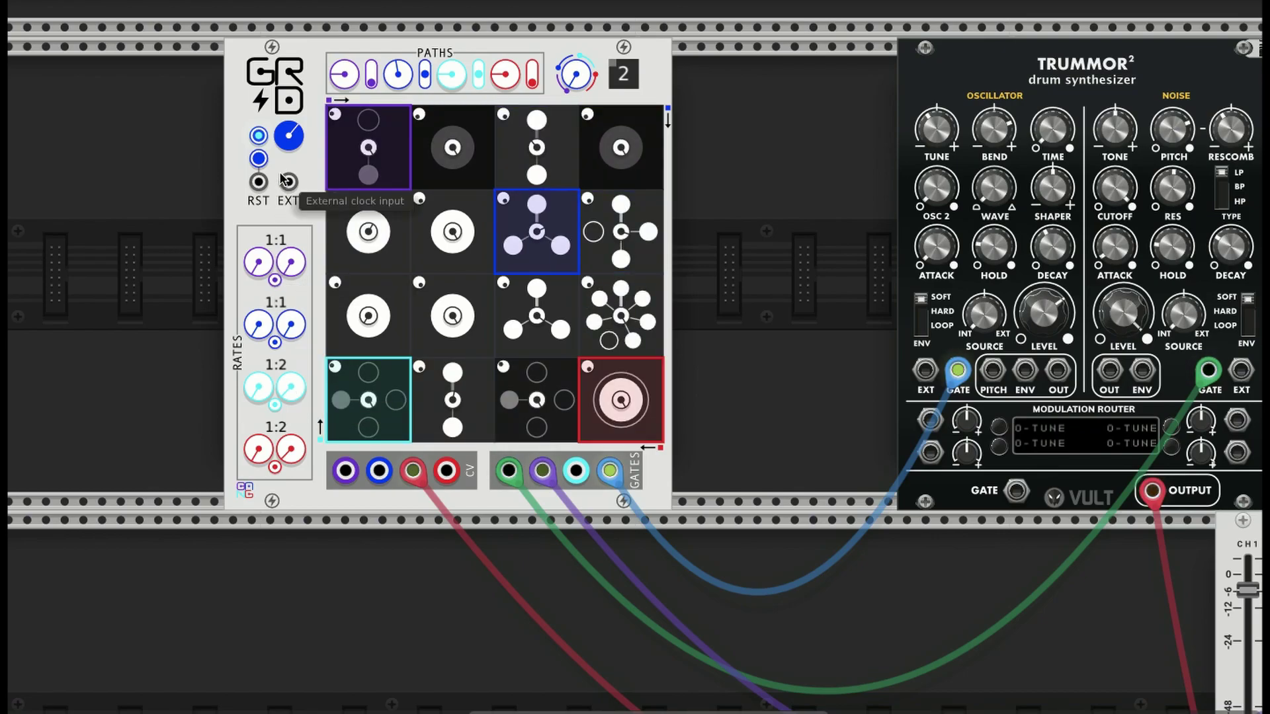
# Step: Set the sequencer's volt range back to +2V
pyautogui.rightClick(278, 123)
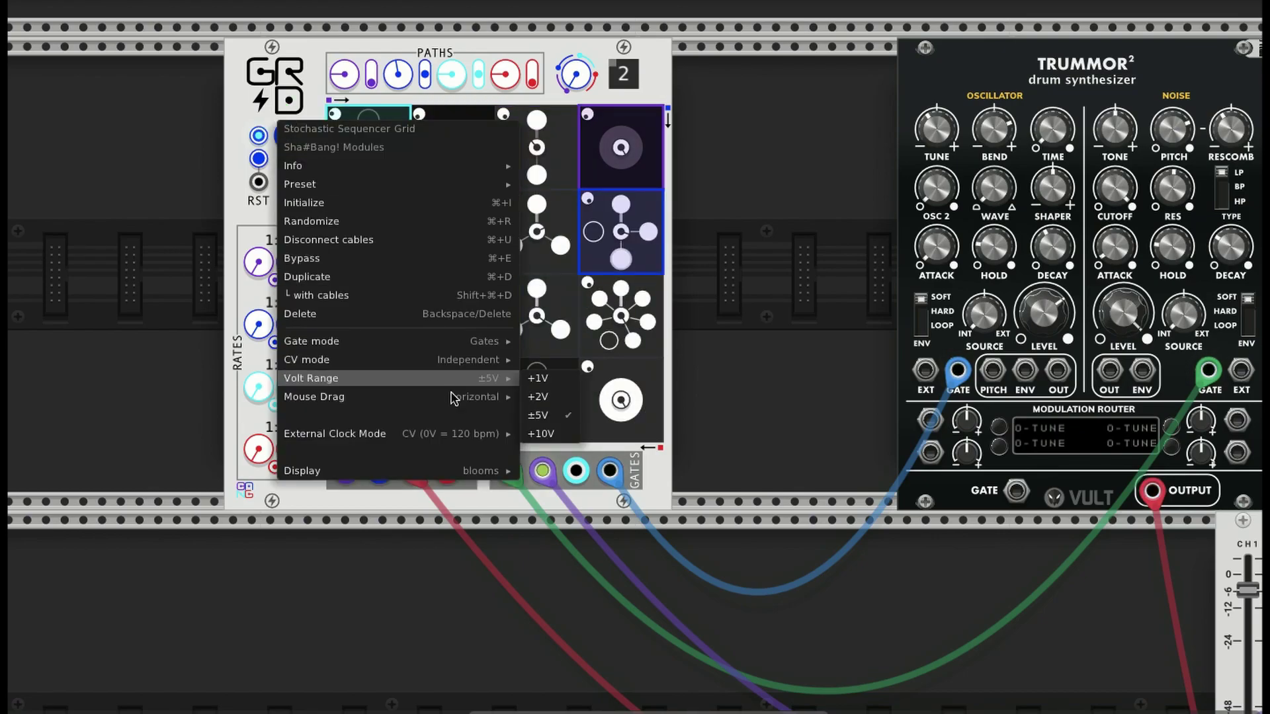
pyautogui.moveTo(476, 378)
pyautogui.click(559, 402)
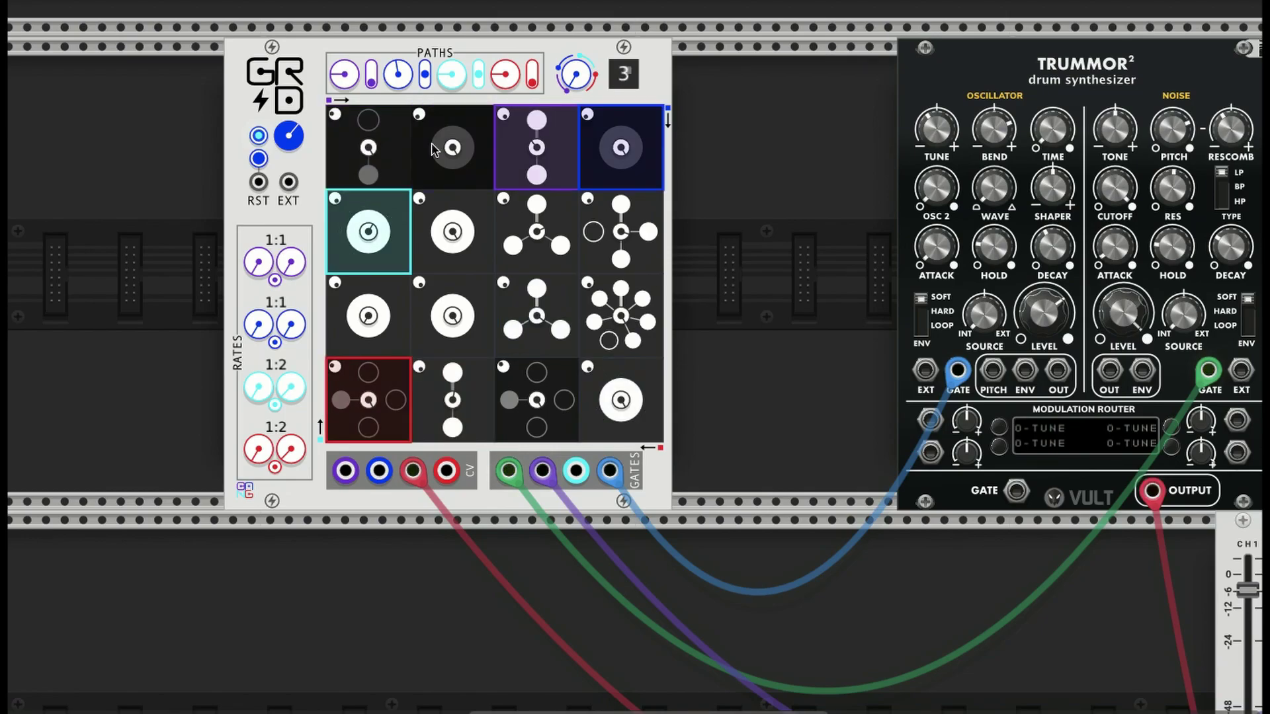
pyautogui.rightClick(289, 92)
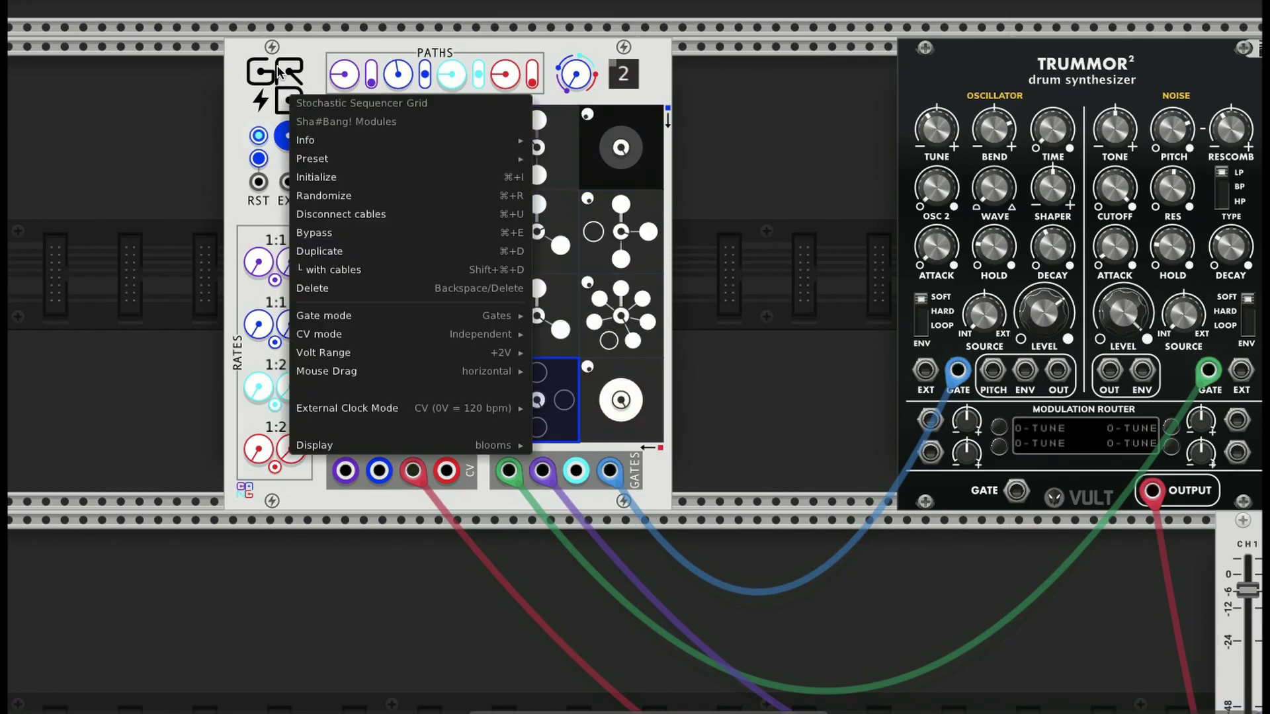
pyautogui.click(277, 66)
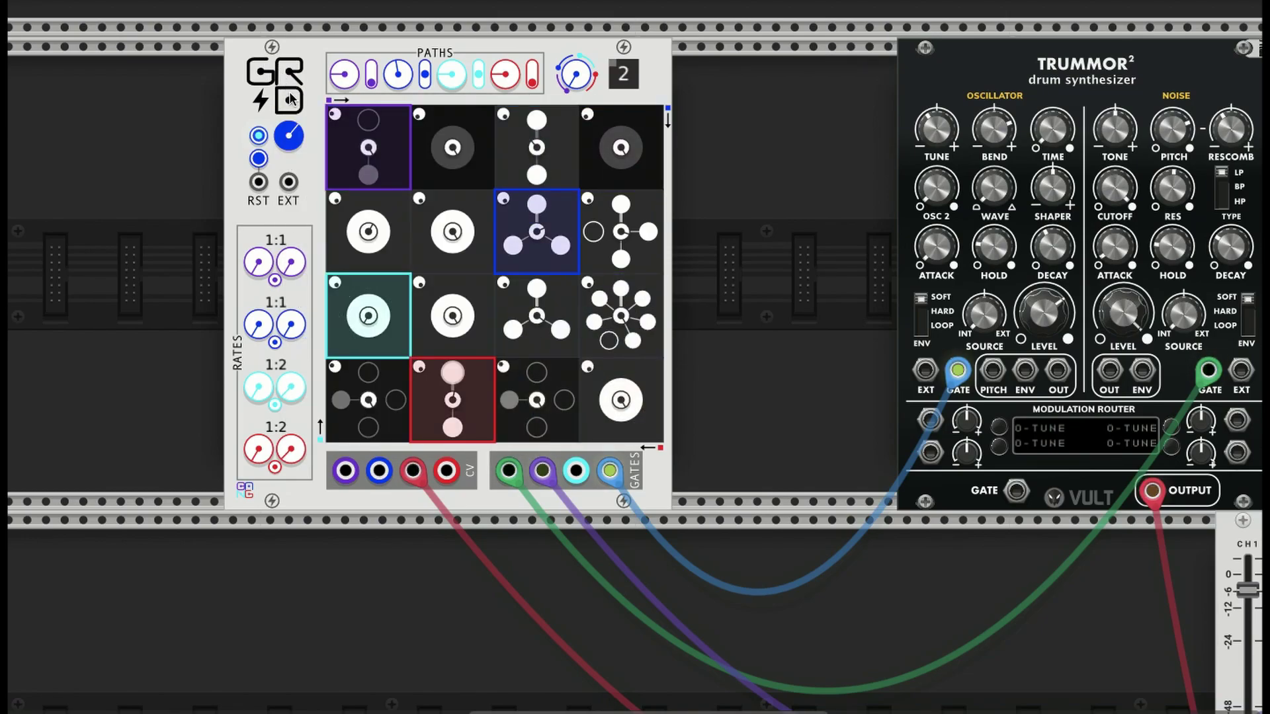
# Step: Assign the second Trummor2's slot 2 modulation to noise decay and adjust the noise decay to about 0.121
pyautogui.hscroll(1, 292, 103)
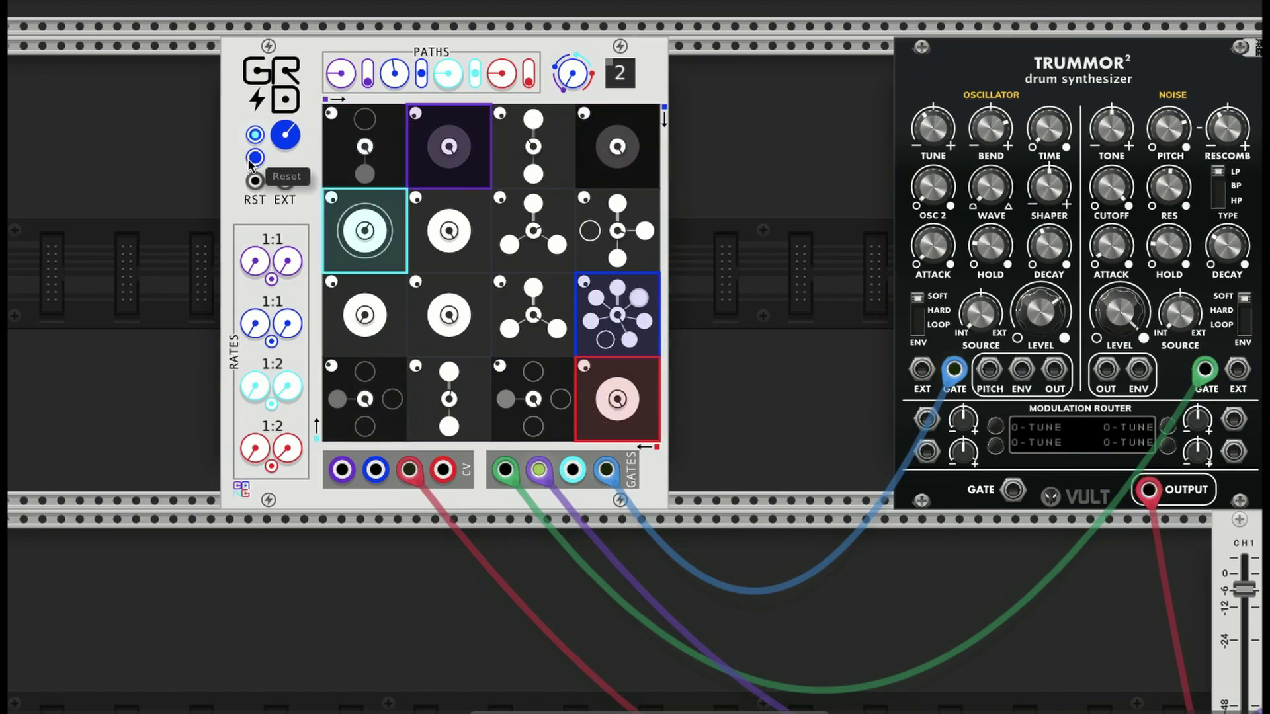
pyautogui.hscroll(6, 249, 174)
pyautogui.hscroll(5, 246, 174)
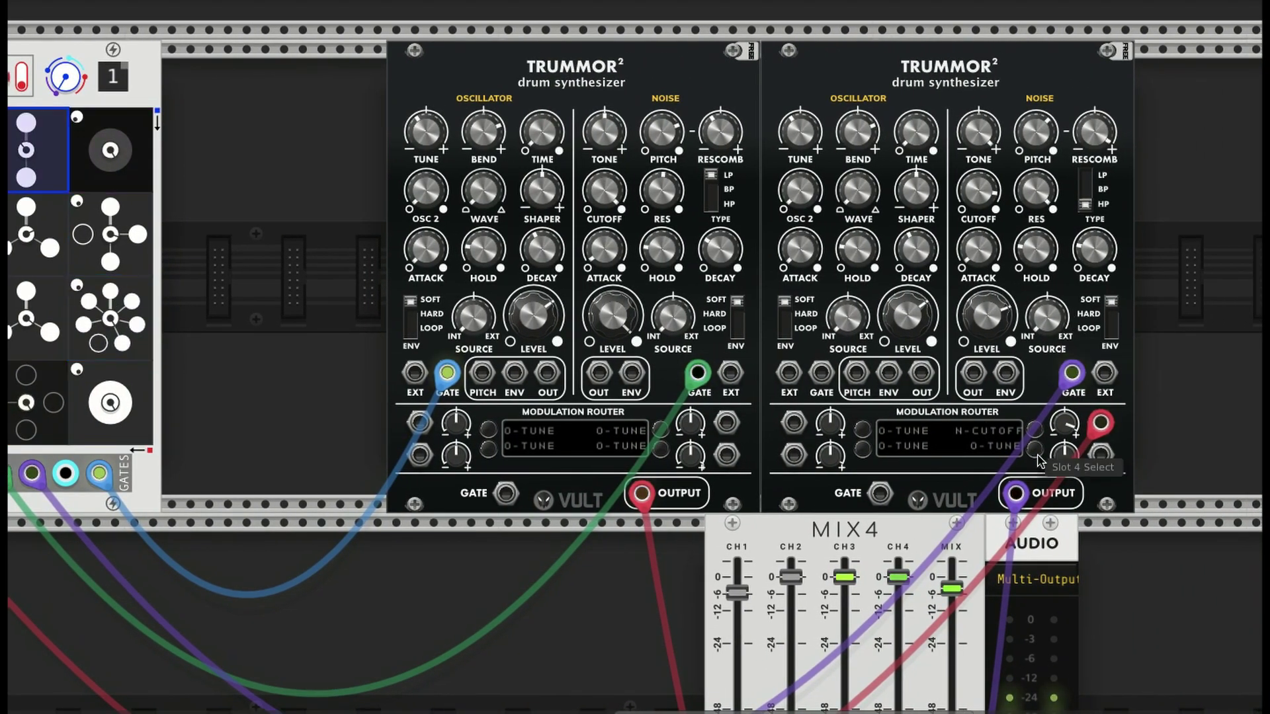
pyautogui.click(1036, 454)
pyautogui.moveTo(1092, 246); pyautogui.dragTo(1092, 350)
pyautogui.moveTo(1101, 251); pyautogui.dragTo(1102, 204)
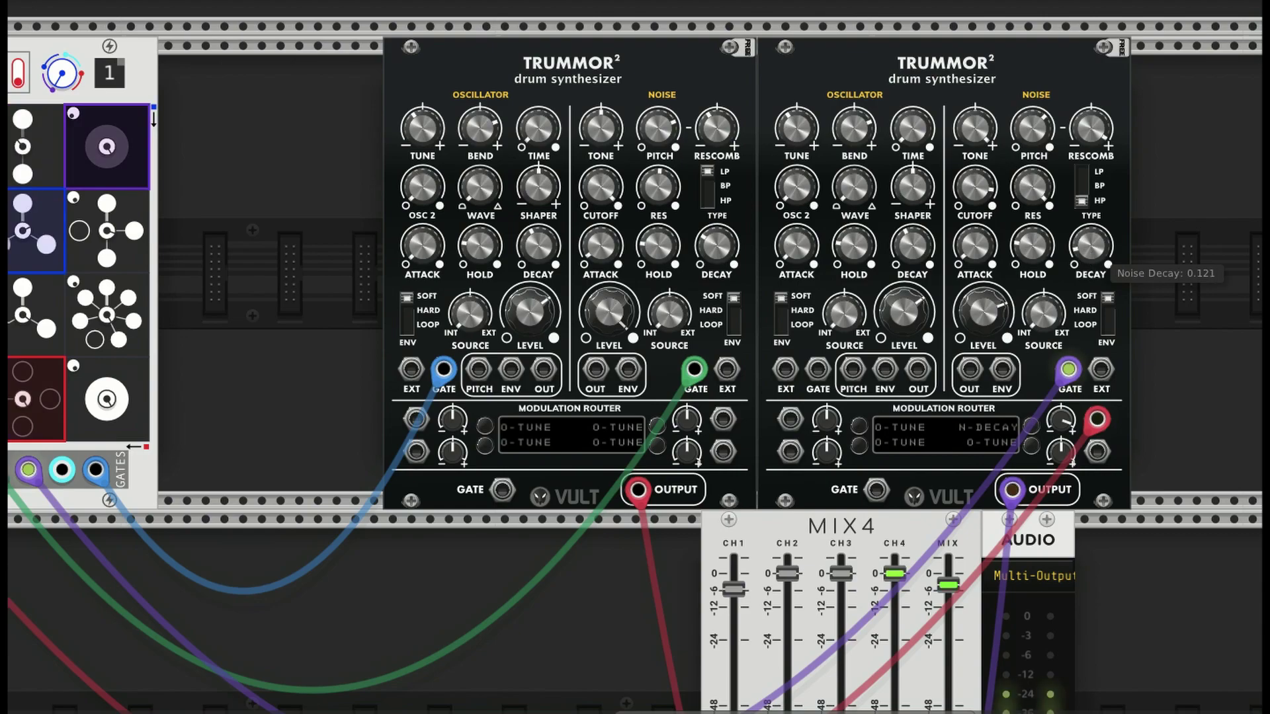
# Step: Reassign the second Trummor2's slot 2 modulation to noise hold and reduce its amount to about -0.03
pyautogui.moveTo(1032, 250); pyautogui.dragTo(1023, 250)
pyautogui.click(1031, 427)
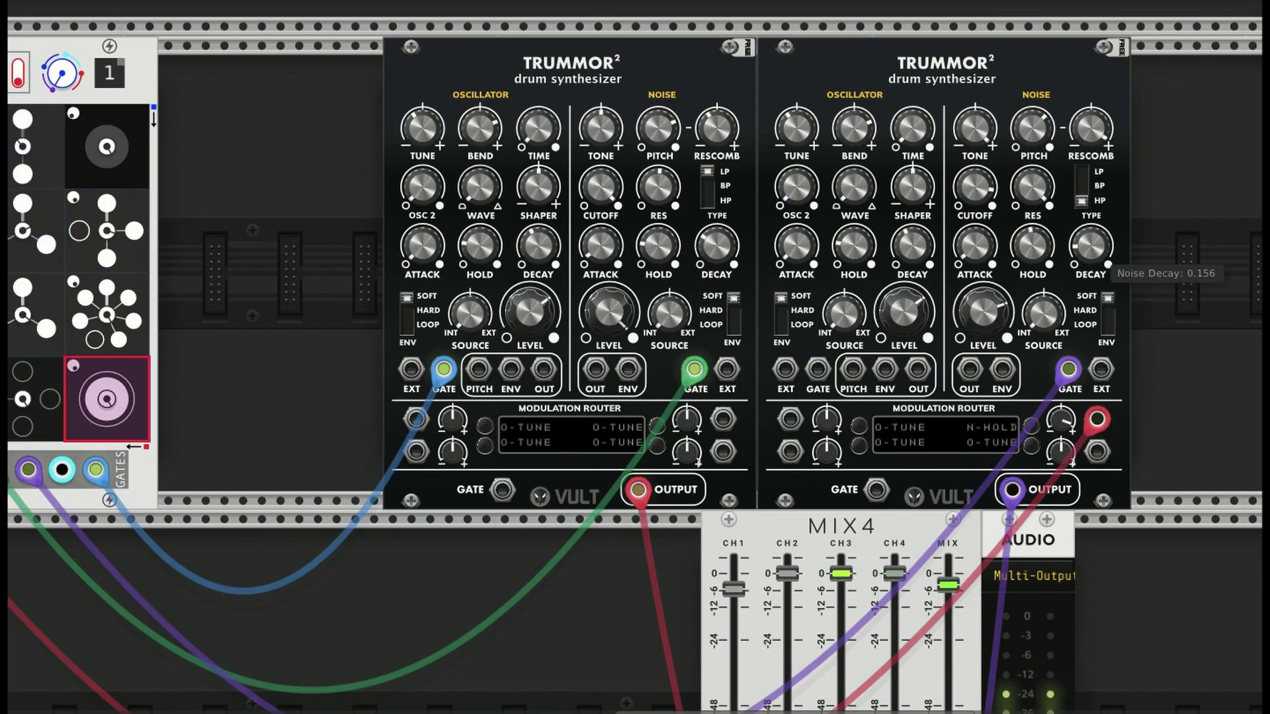
pyautogui.moveTo(1061, 421); pyautogui.dragTo(1061, 471)
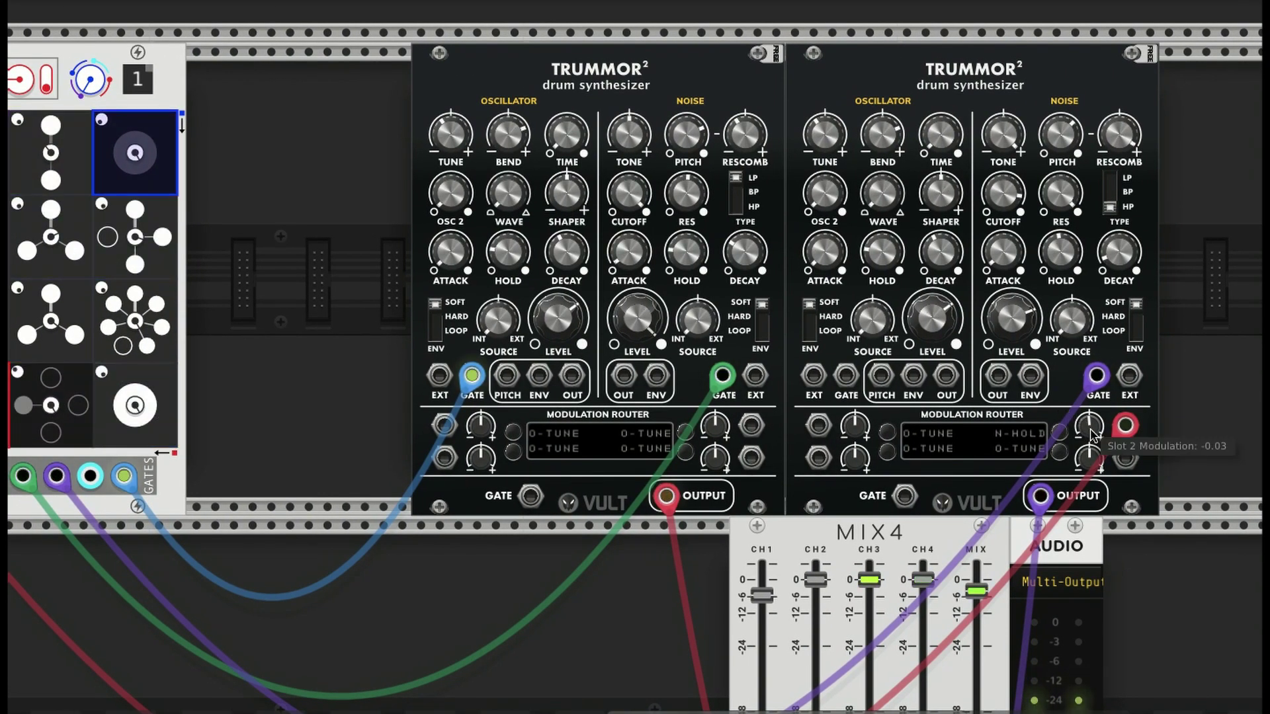
# Step: Switch the second Trummor2's noise filter type to BP and lower its noise cutoff
pyautogui.hscroll(-10, 1090, 434)
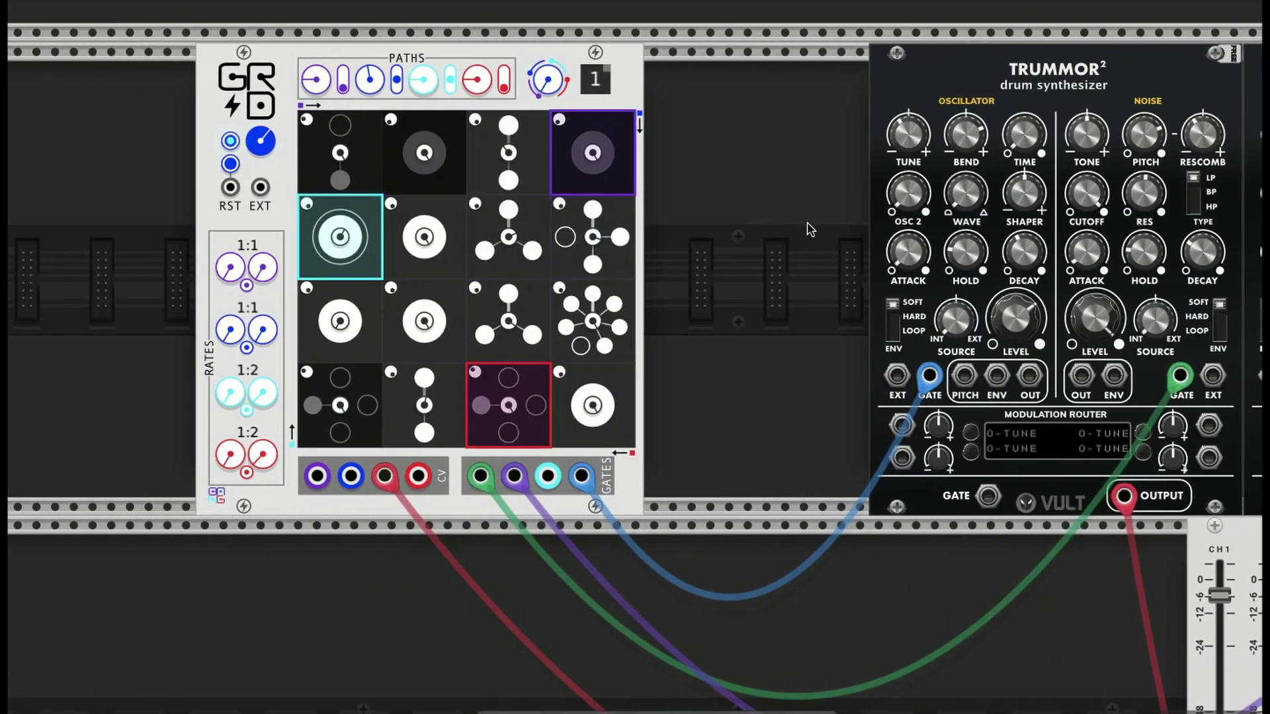
pyautogui.hscroll(7, 771, 212)
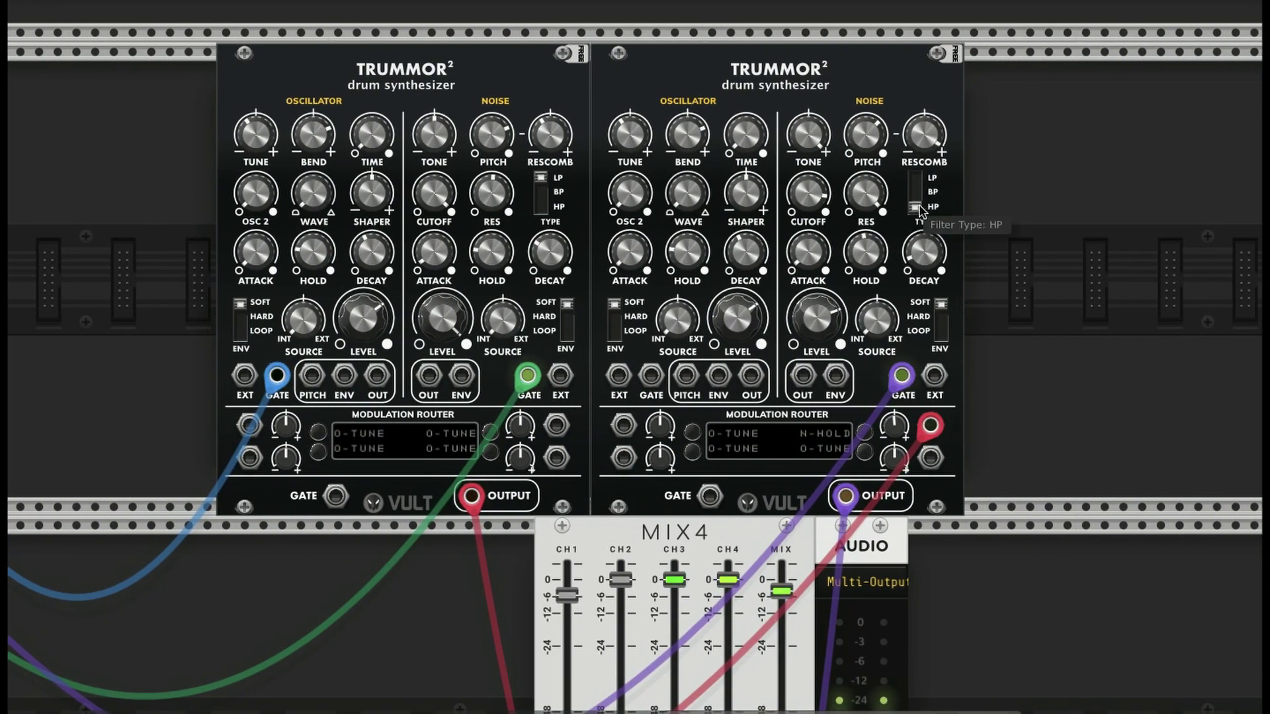
pyautogui.click(915, 195)
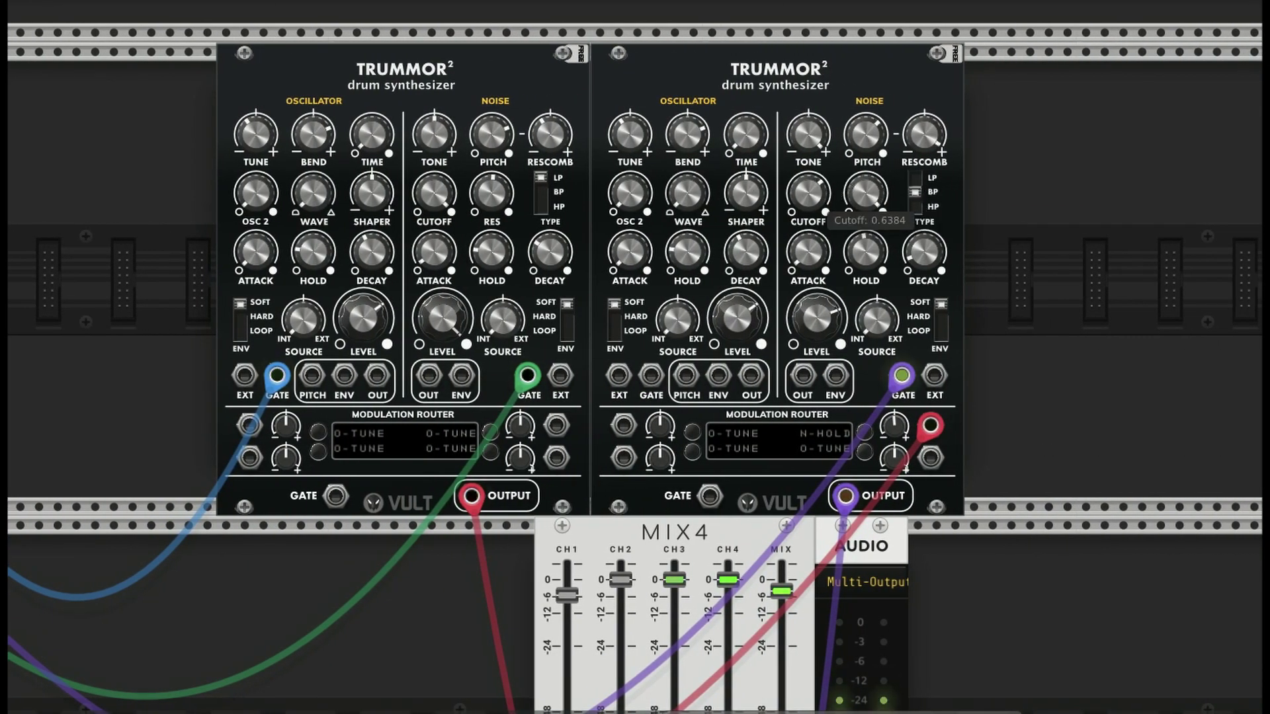
pyautogui.moveTo(824, 196); pyautogui.dragTo(824, 236)
# Step: Stop the sequencer and change the subdivisions setting from quarter notes to one that divides the cells into one or three beats
pyautogui.hscroll(-10, 793, 215)
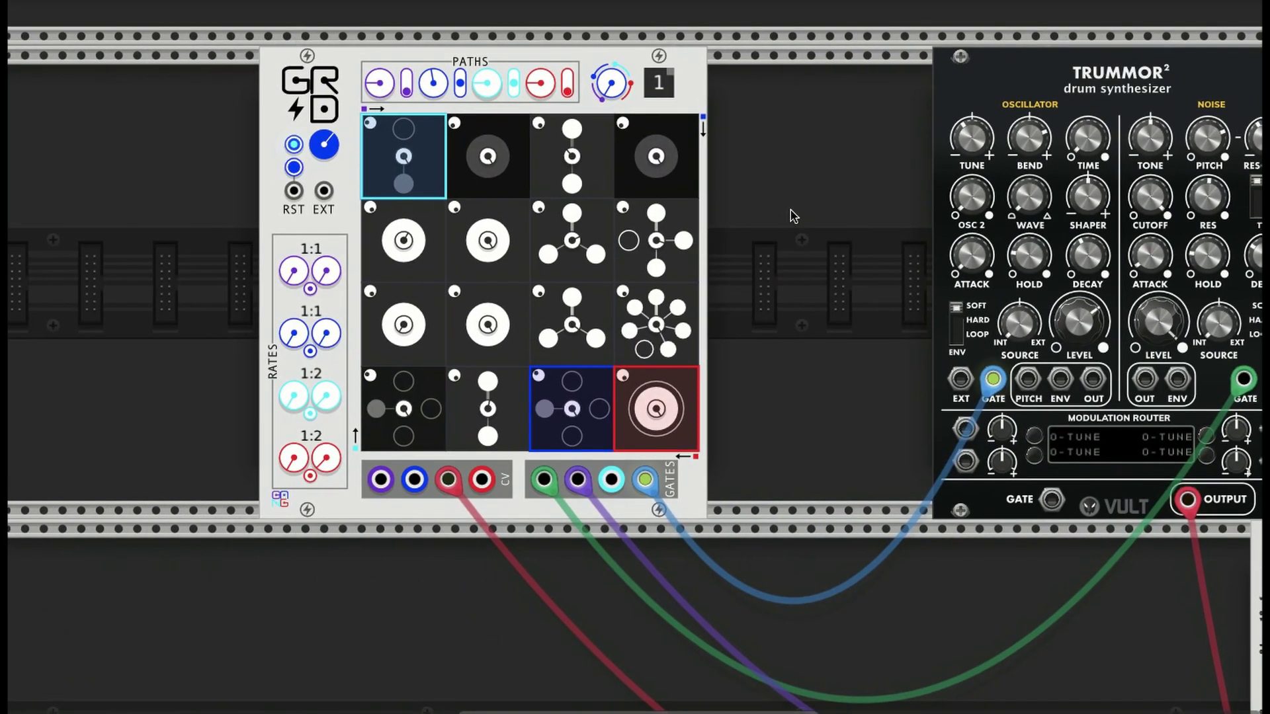
pyautogui.click(294, 145)
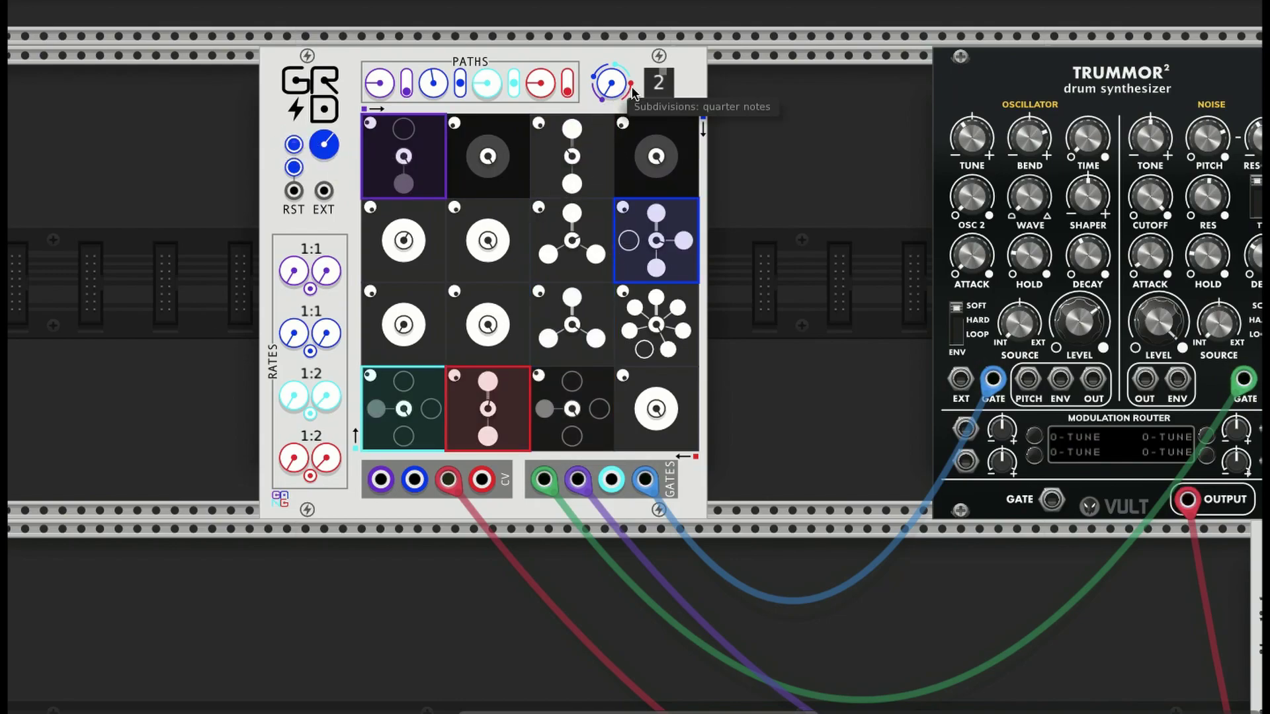
pyautogui.moveTo(606, 86); pyautogui.dragTo(606, 33)
pyautogui.scroll(1, 582, 97)
pyautogui.moveTo(609, 125); pyautogui.dragTo(609, 96)
pyautogui.scroll(1, 609, 127)
pyautogui.moveTo(582, 149); pyautogui.dragTo(610, 136)
pyautogui.scroll(-1, 607, 141)
pyautogui.scroll(1, 609, 129)
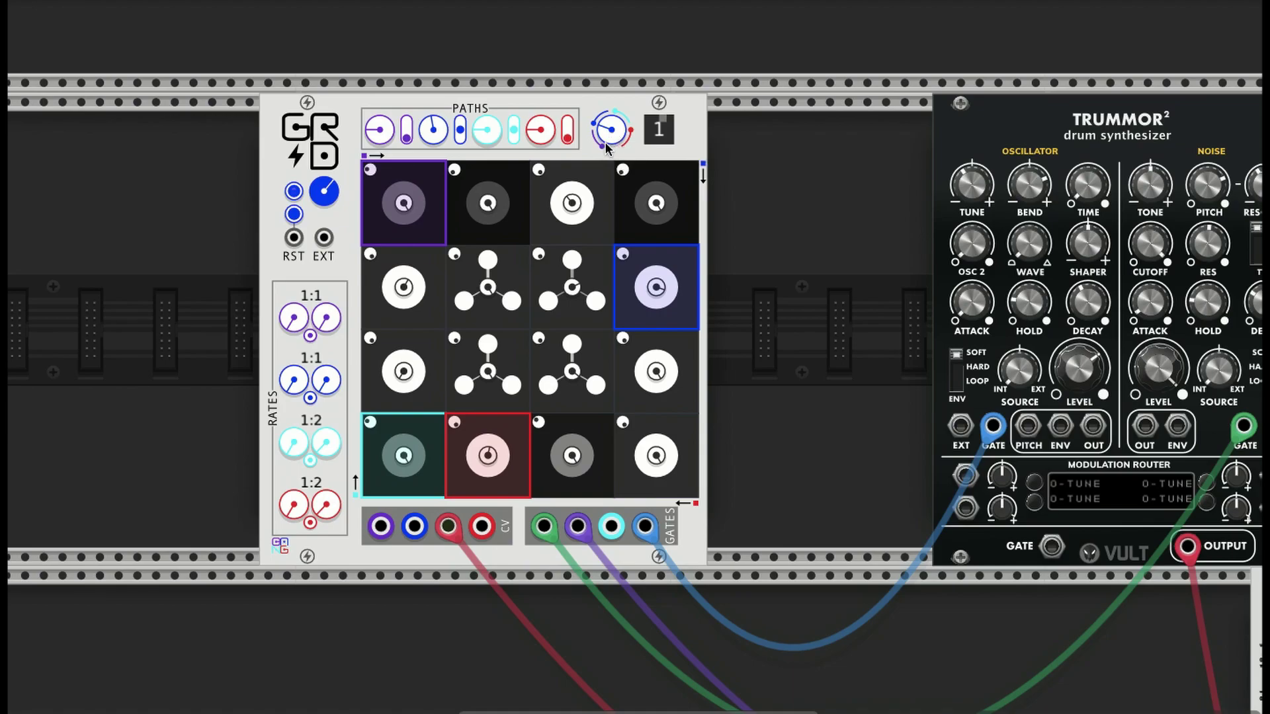
# Step: Change the subdivisions setting further until the cells divide into one, two, four or eight beats
pyautogui.moveTo(615, 134); pyautogui.dragTo(612, 103)
pyautogui.scroll(1, 609, 136)
pyautogui.scroll(1, 608, 140)
pyautogui.scroll(1, 611, 139)
pyautogui.moveTo(606, 185); pyautogui.dragTo(609, 179)
pyautogui.scroll(2, 609, 185)
pyautogui.scroll(-1, 676, 262)
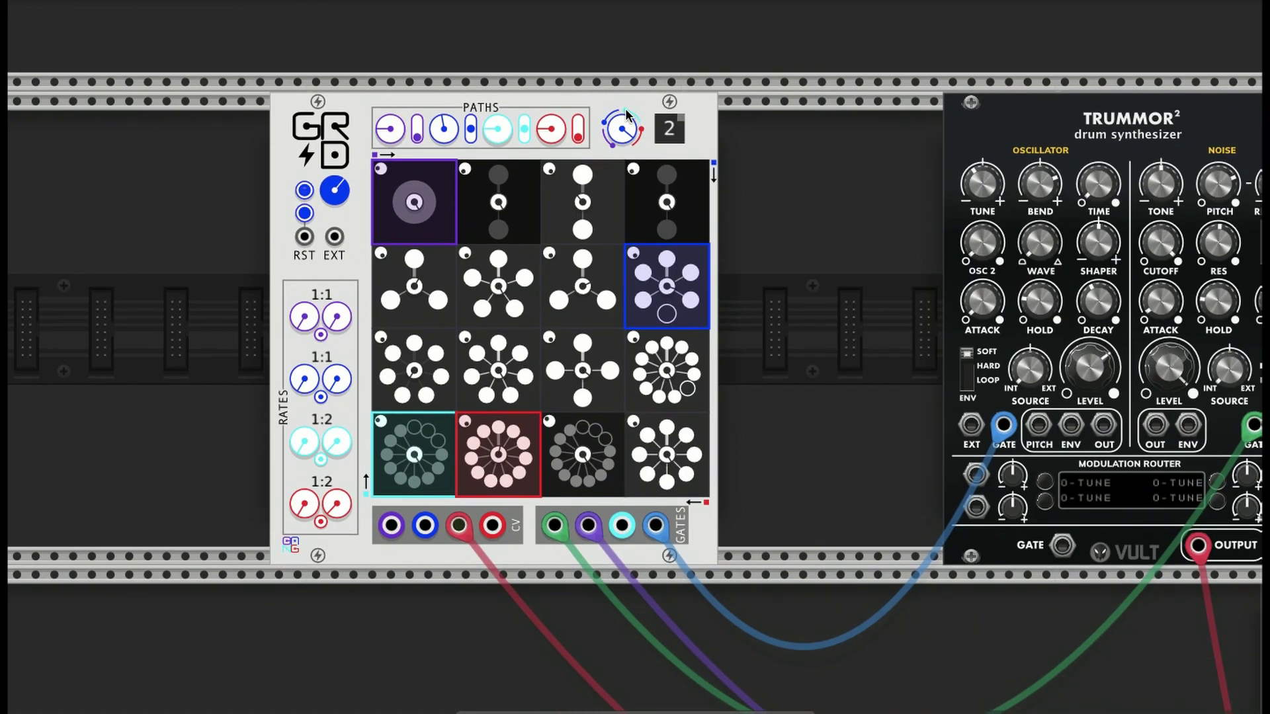
pyautogui.moveTo(627, 113); pyautogui.dragTo(622, 143)
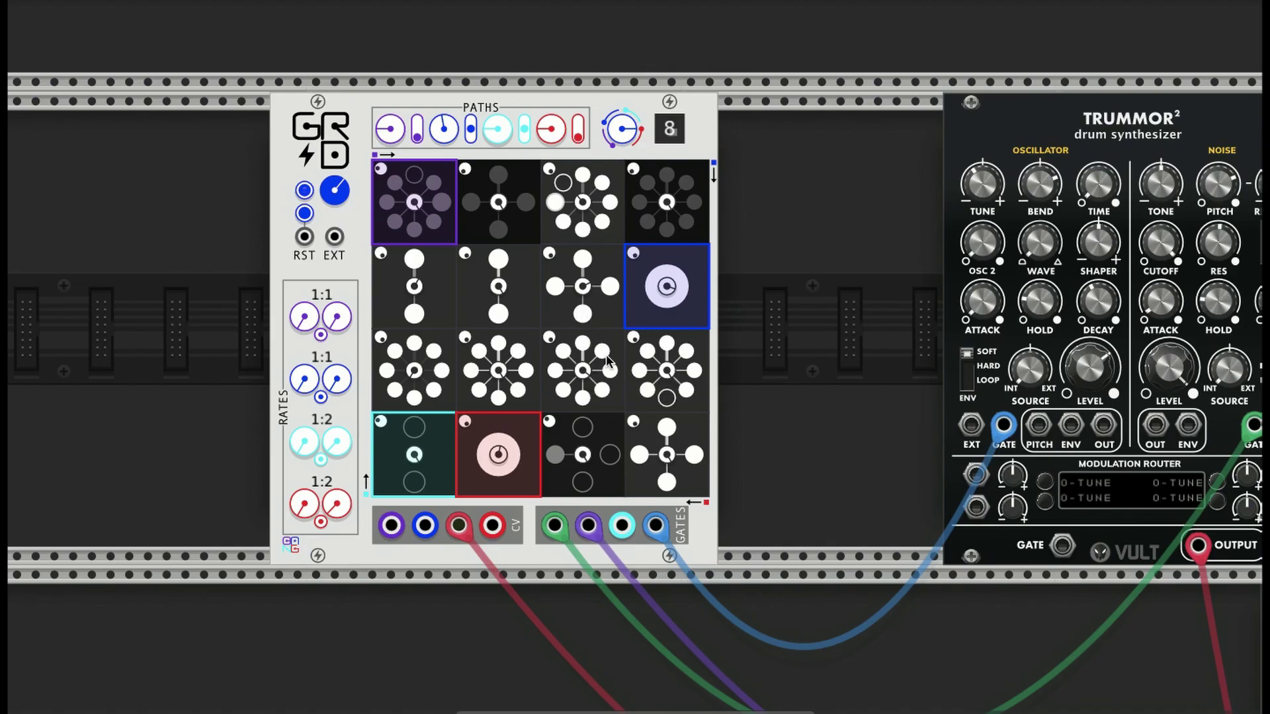
# Step: Set the third row's third cell to 13 beats
pyautogui.click(624, 383)
pyautogui.moveTo(606, 359); pyautogui.dragTo(587, 357)
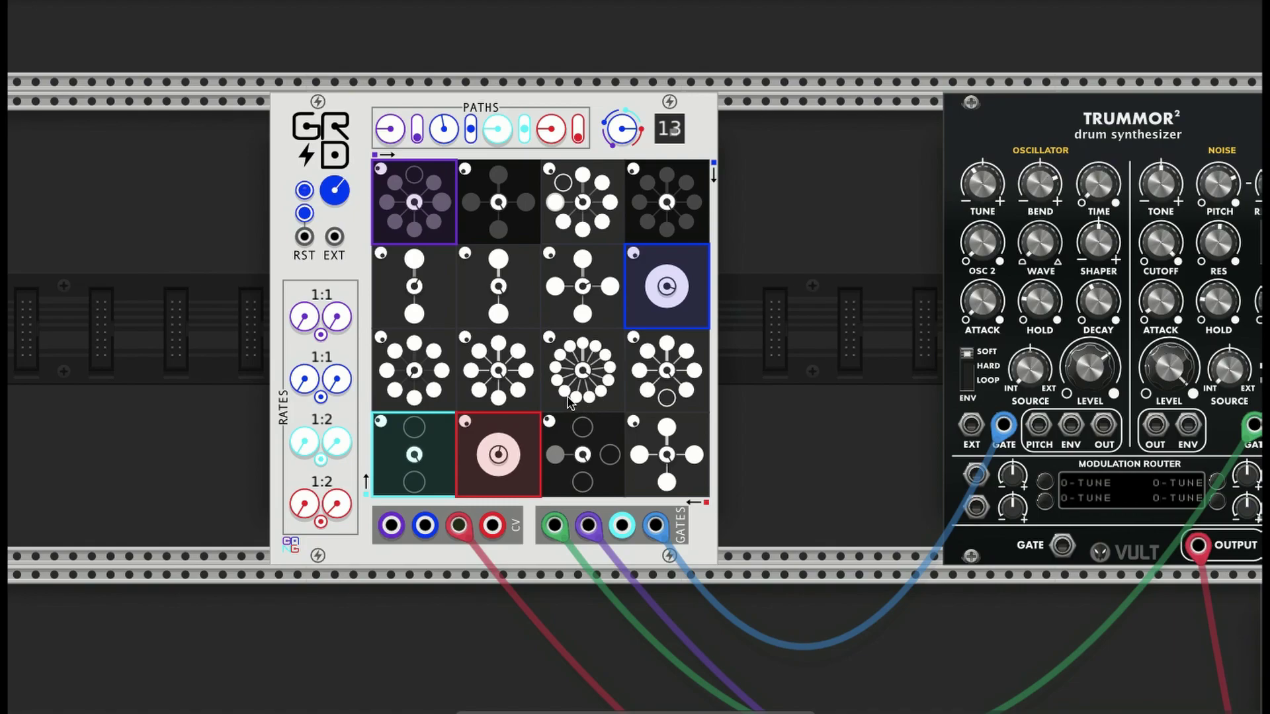
# Step: Vary the beat divisions of the third row's third and fourth cells between 13 and 16, setting the third cell to 15 beats
pyautogui.click(601, 396)
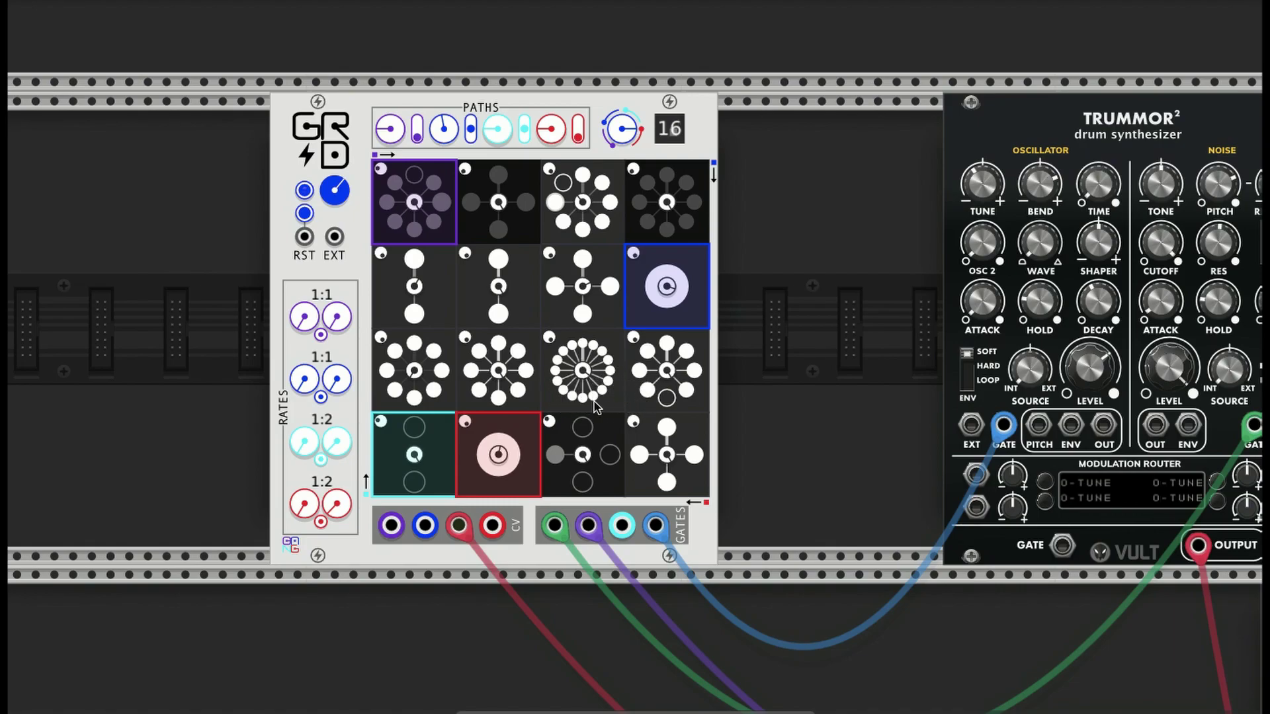
pyautogui.moveTo(573, 398); pyautogui.dragTo(544, 399)
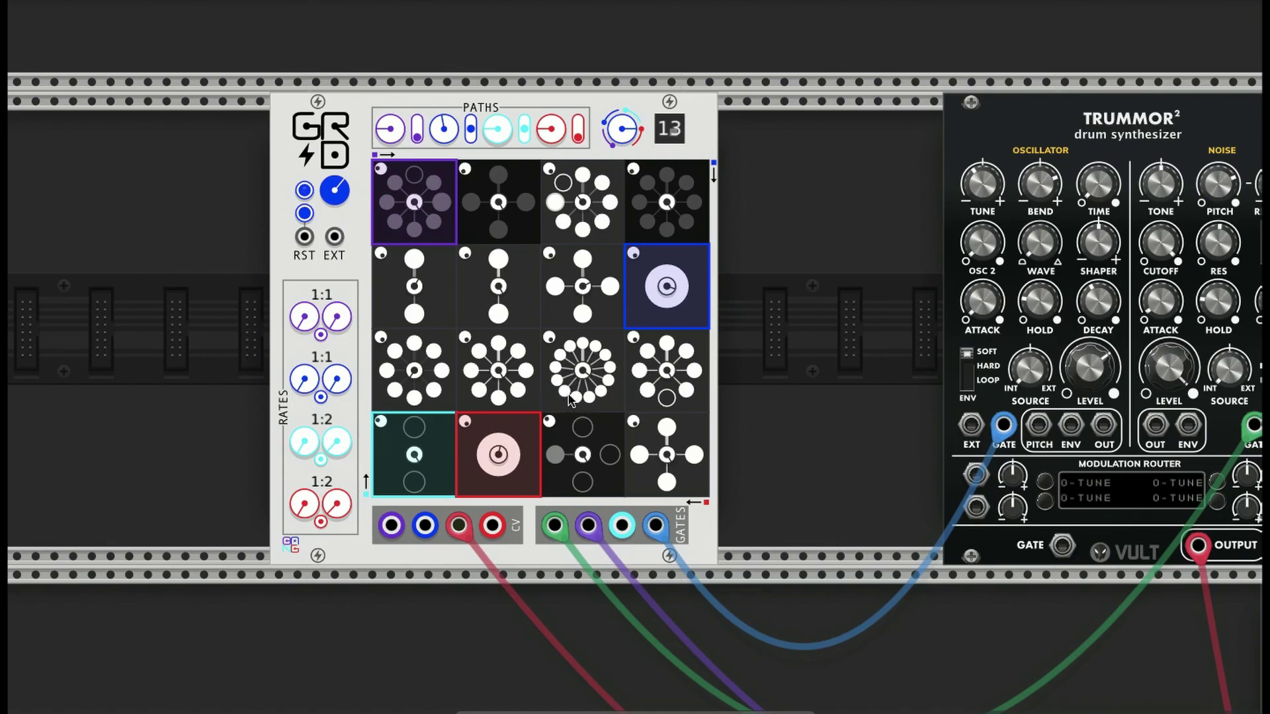
pyautogui.moveTo(665, 393); pyautogui.dragTo(686, 390)
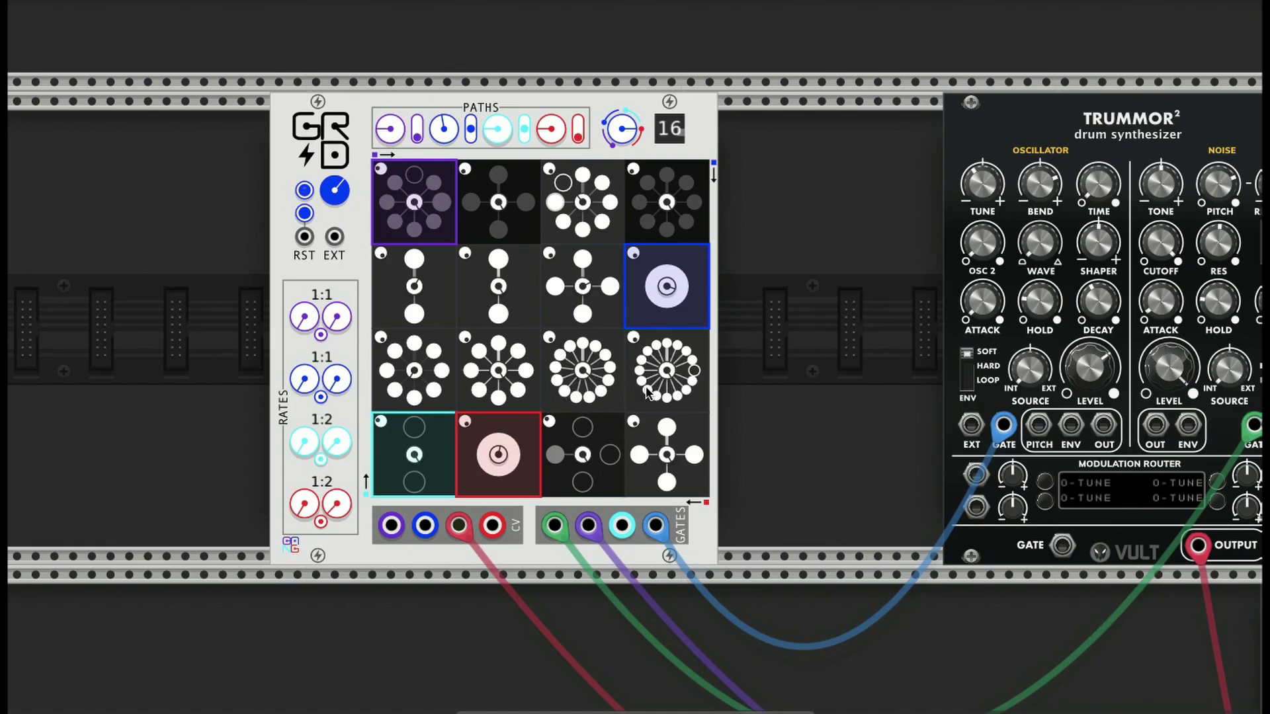
pyautogui.click(644, 389)
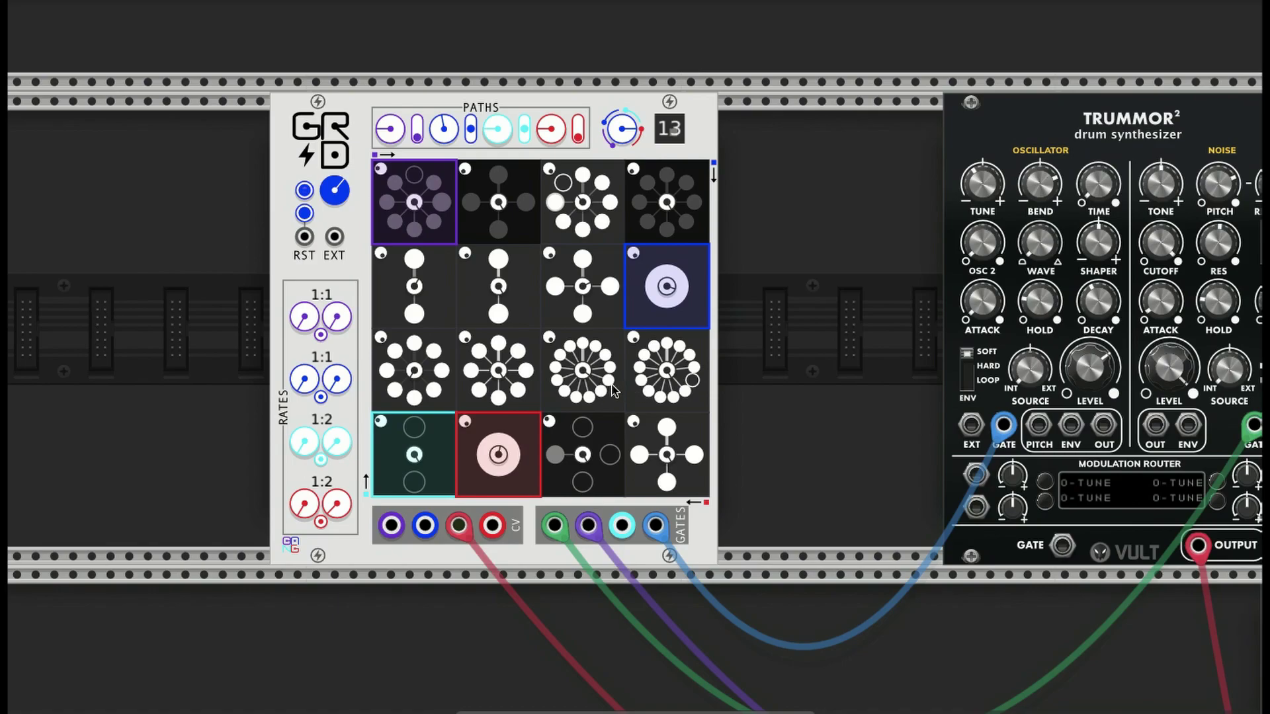
pyautogui.click(651, 394)
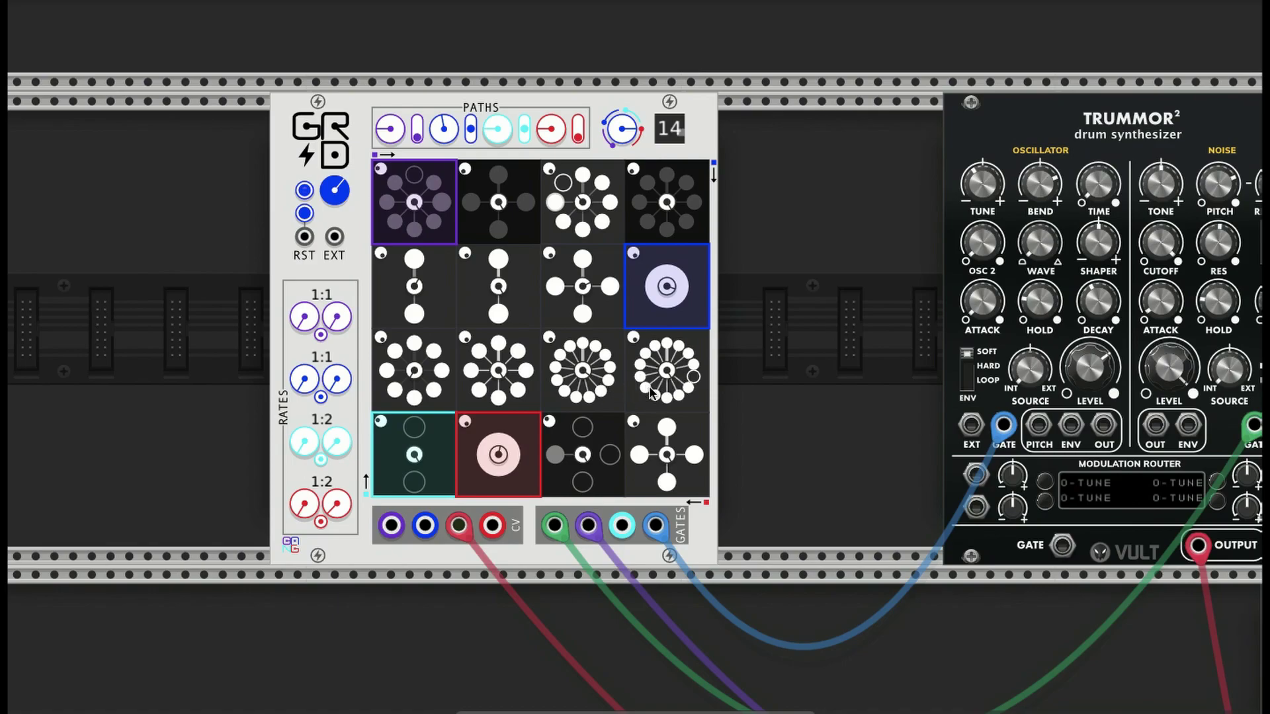
pyautogui.click(609, 402)
# Step: Try several beat divisions on the second row's second cell, including 12, and set it to 9 beats
pyautogui.click(505, 304)
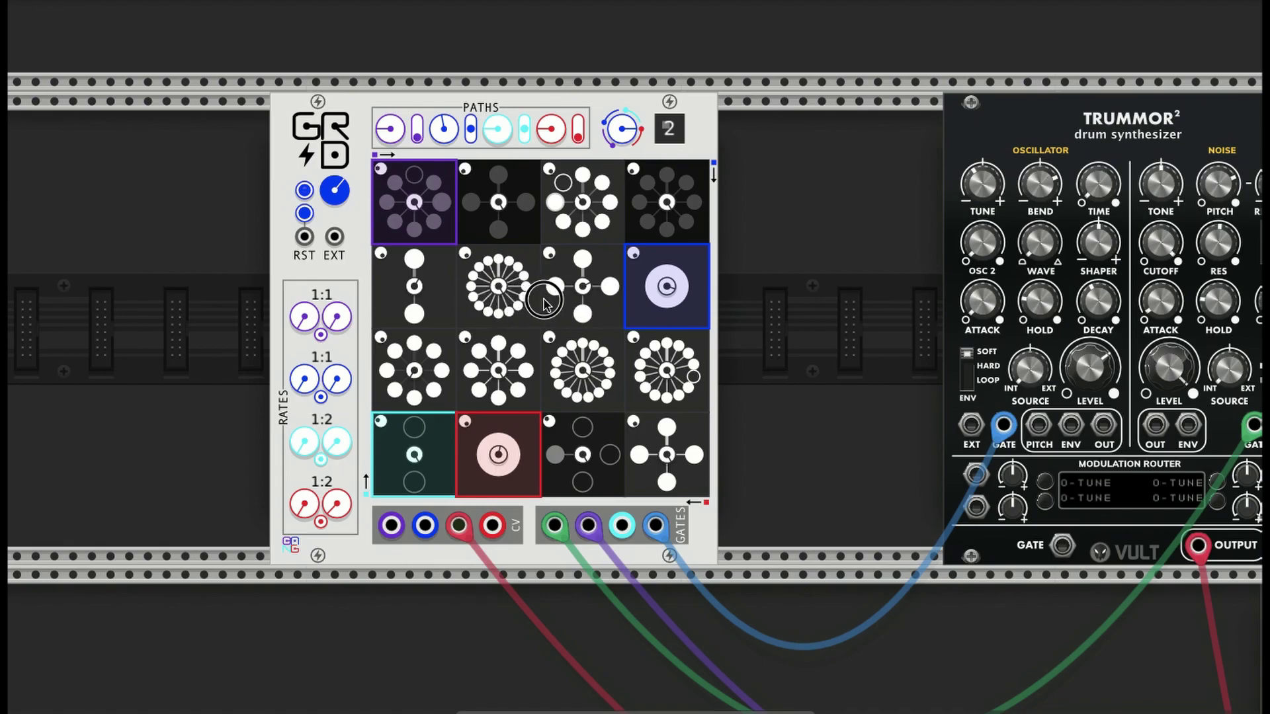
pyautogui.click(513, 298)
pyautogui.moveTo(501, 309)
pyautogui.mouseDown()
pyautogui.moveTo(555, 306)
pyautogui.moveTo(519, 306)
pyautogui.mouseUp()
pyautogui.click(527, 308)
pyautogui.click(471, 308)
pyautogui.click(501, 319)
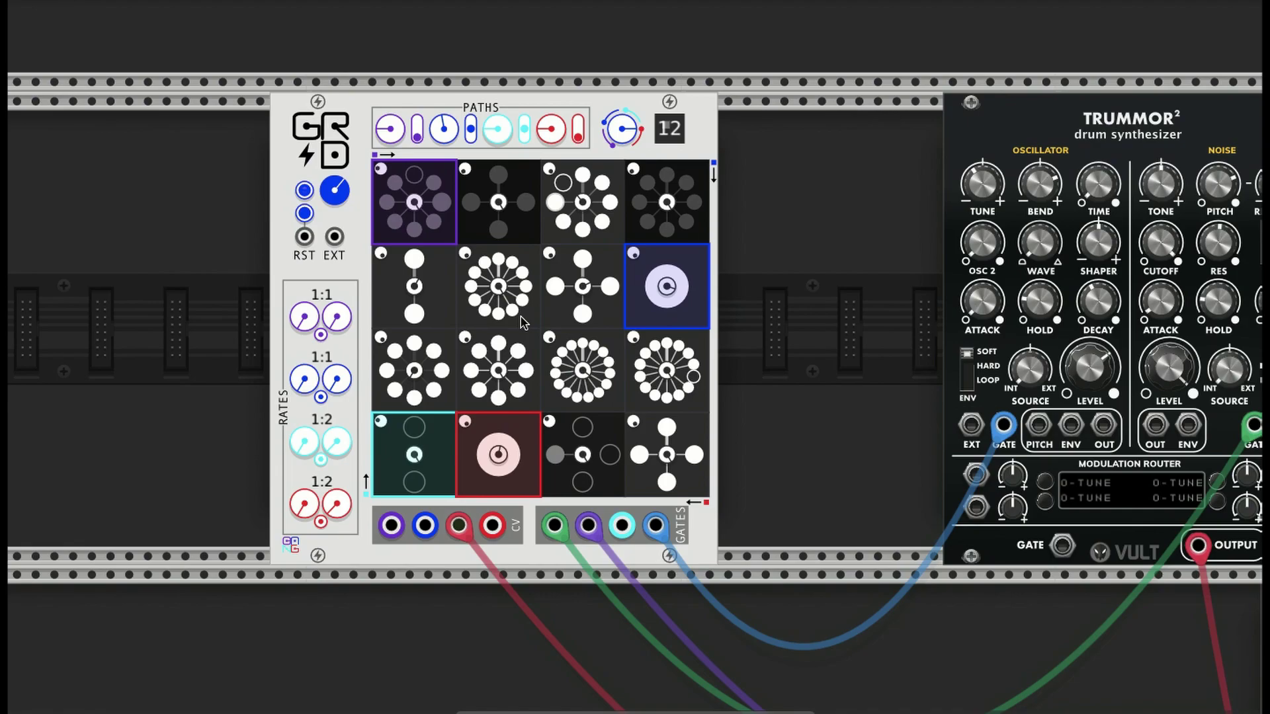
pyautogui.moveTo(508, 317)
pyautogui.mouseDown()
pyautogui.moveTo(453, 312)
pyautogui.moveTo(506, 319)
pyautogui.mouseUp()
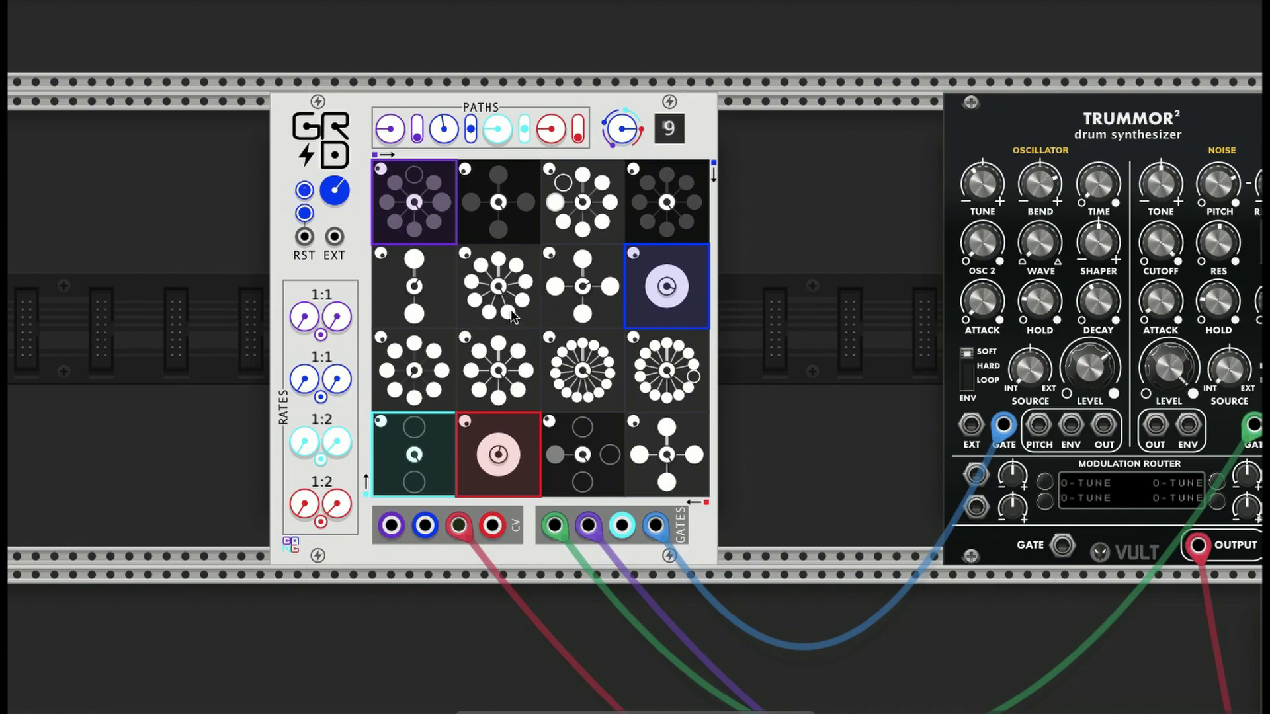
# Step: Toggle individual beats in the second row's second cell so only its three lowest adjacent beats are off
pyautogui.click(507, 311)
pyautogui.click(490, 311)
pyautogui.click(471, 282)
pyautogui.click(499, 260)
pyautogui.click(516, 265)
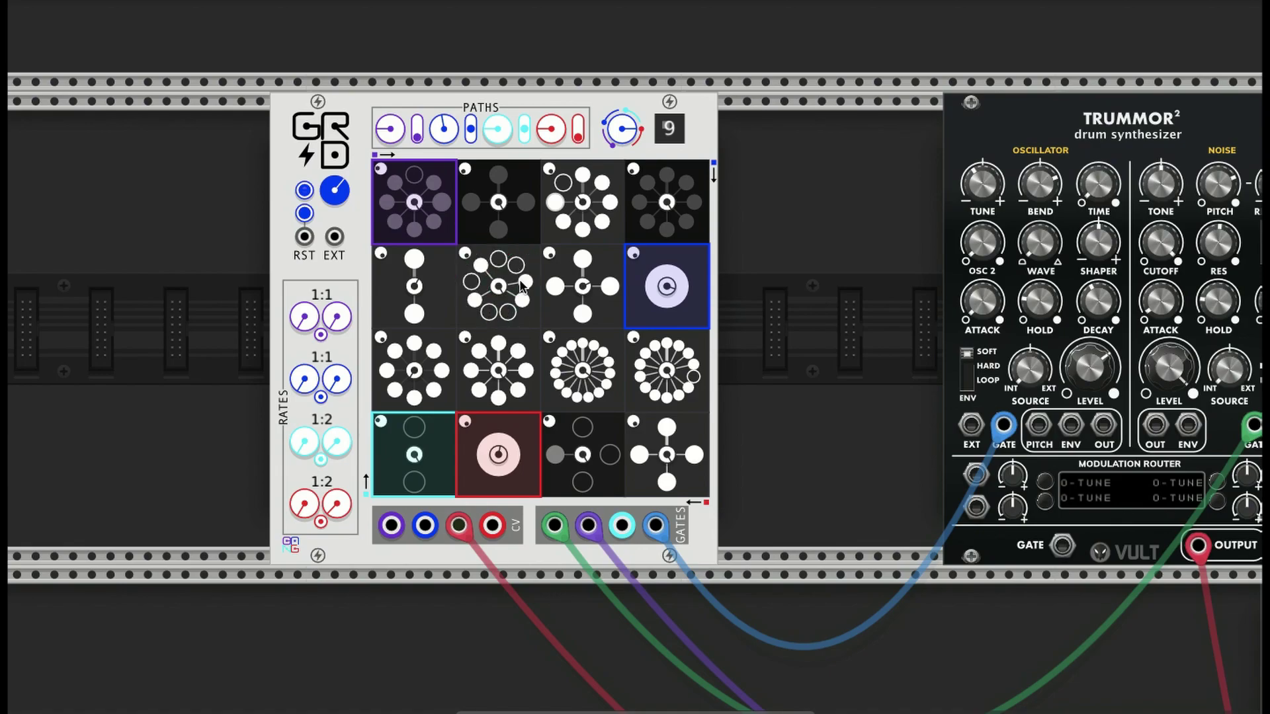
pyautogui.click(523, 286)
pyautogui.moveTo(526, 283)
pyautogui.mouseDown()
pyautogui.moveTo(486, 259)
pyautogui.moveTo(483, 300)
pyautogui.moveTo(515, 316)
pyautogui.moveTo(468, 279)
pyautogui.moveTo(474, 299)
pyautogui.mouseUp()
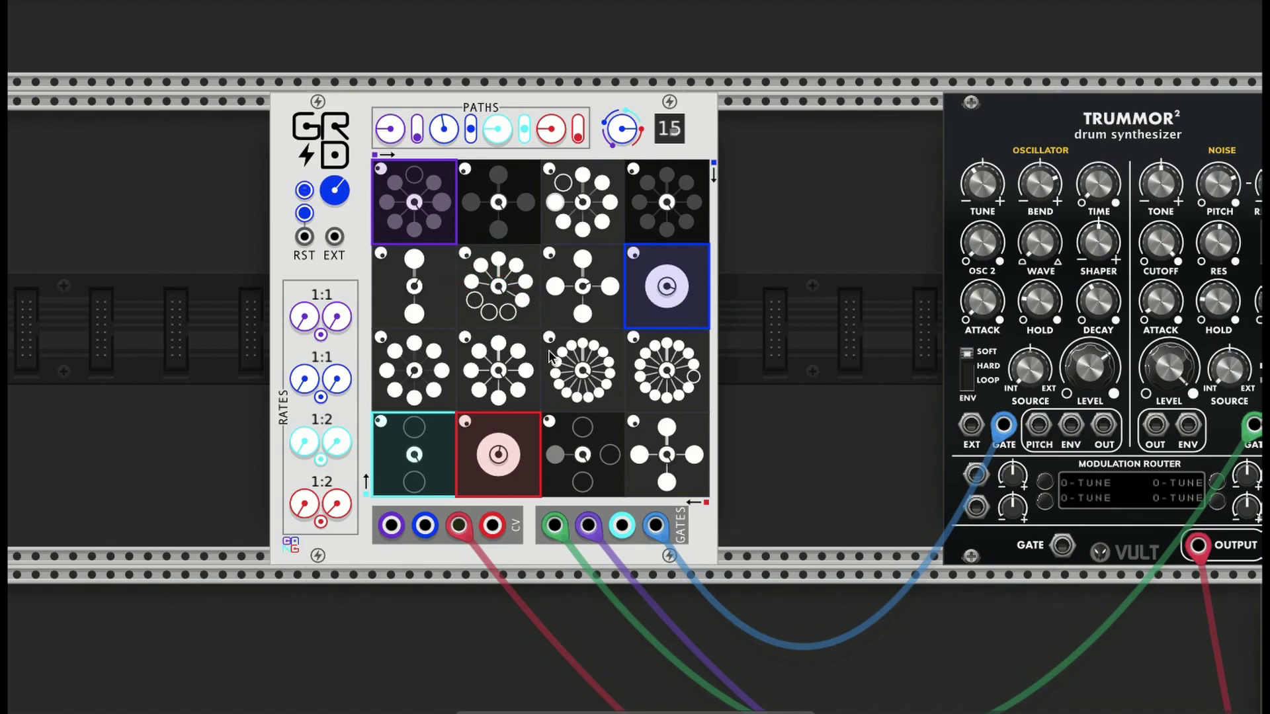
pyautogui.moveTo(562, 351)
pyautogui.mouseDown()
pyautogui.moveTo(558, 400)
pyautogui.moveTo(572, 405)
pyautogui.mouseUp()
pyautogui.hotkey('ctrl', 'z')
pyautogui.moveTo(579, 401)
pyautogui.mouseDown()
pyautogui.moveTo(554, 381)
pyautogui.moveTo(602, 348)
pyautogui.moveTo(556, 365)
pyautogui.moveTo(558, 386)
pyautogui.moveTo(605, 388)
pyautogui.mouseUp()
pyautogui.hotkey('ctrl', 'z')
pyautogui.hotkey('ctrl', 'z')
# Step: On the GRD sequencer in the lower rack row, switch off the blue, aqua and red rates
pyautogui.scroll(-1, 438, 395)
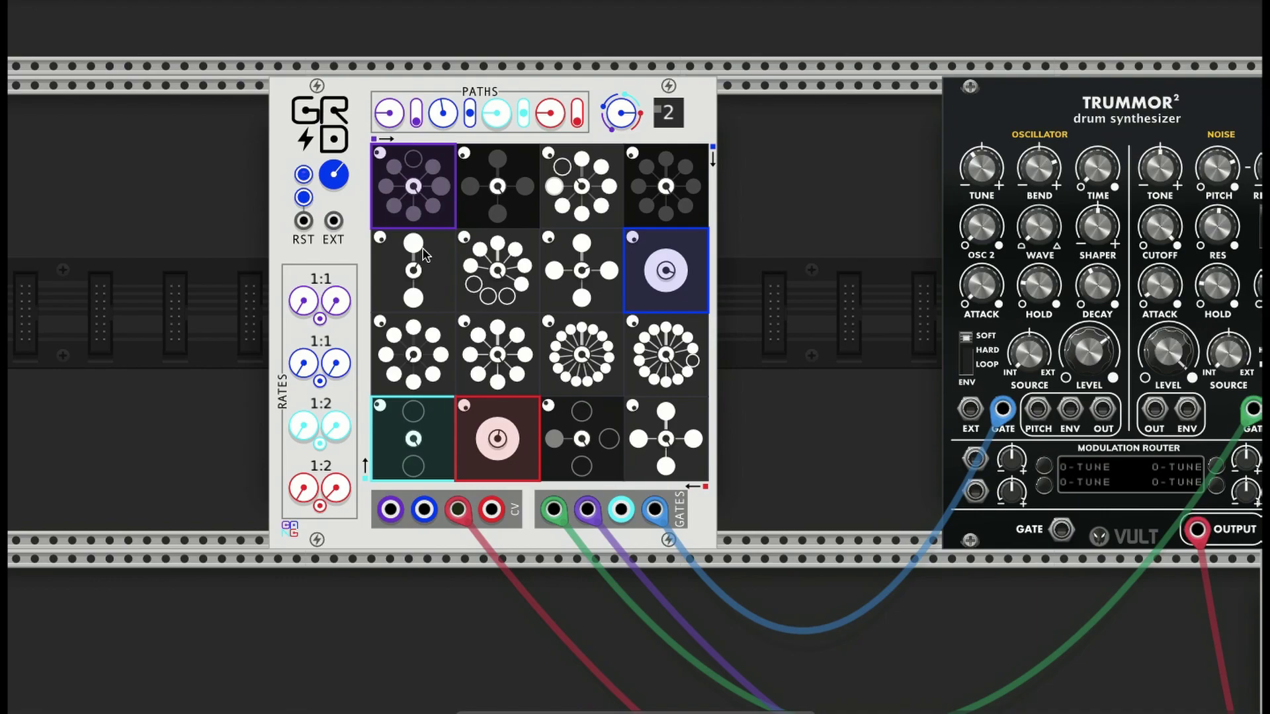
pyautogui.hscroll(1, 523, 401)
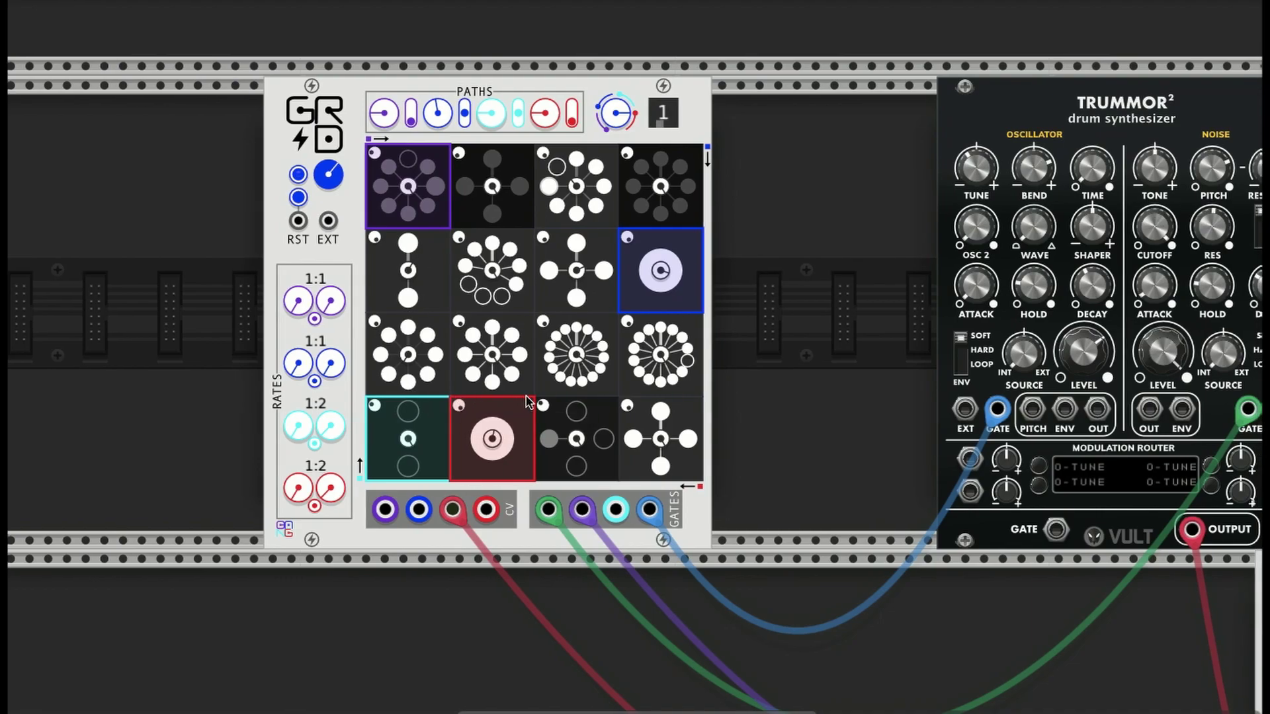
pyautogui.hscroll(4, 446, 212)
pyautogui.scroll(-8, 446, 211)
pyautogui.hscroll(1, 446, 212)
pyautogui.scroll(-2, 447, 212)
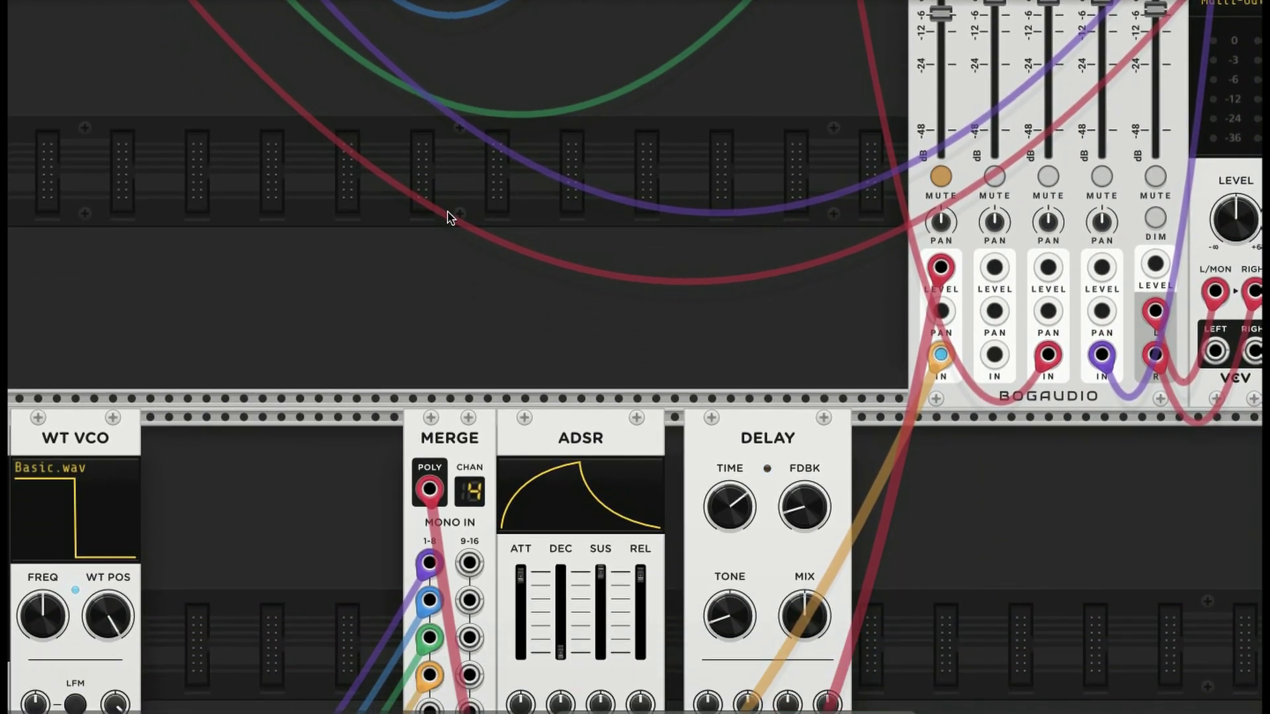
pyautogui.scroll(-4, 447, 211)
pyautogui.hscroll(-1, 447, 212)
pyautogui.hscroll(-15, 447, 210)
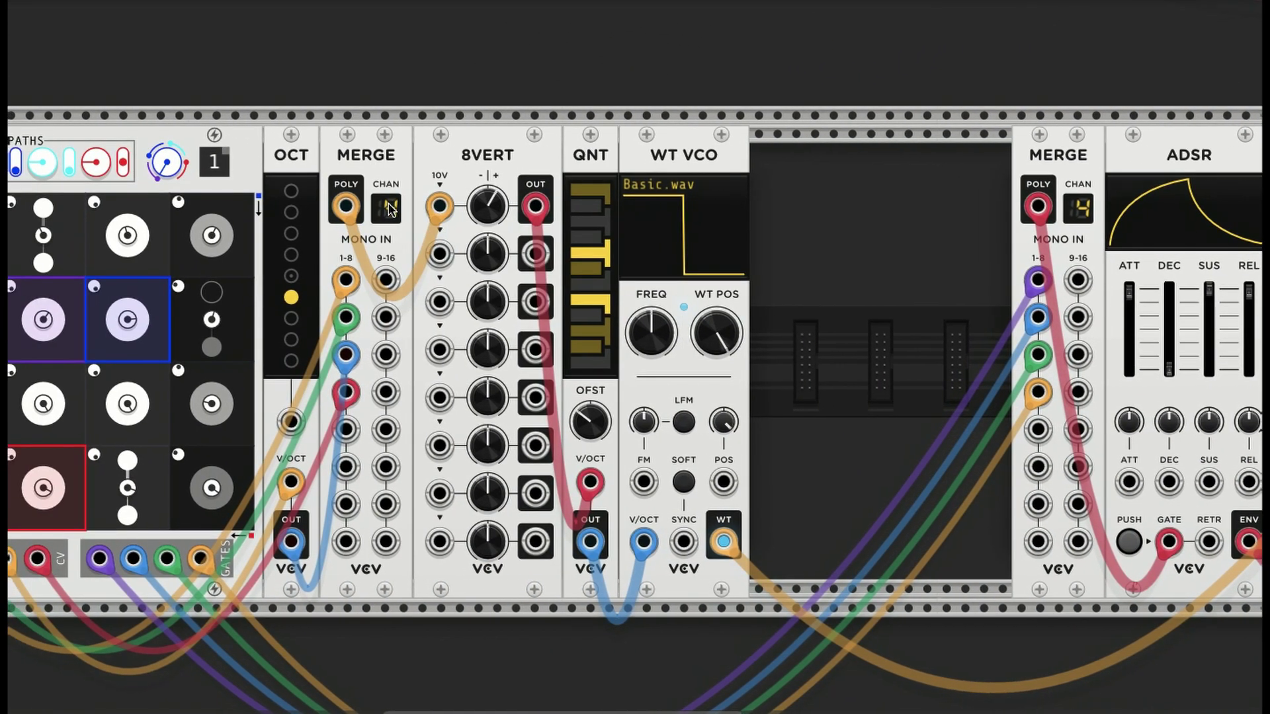
pyautogui.hscroll(-3, 389, 209)
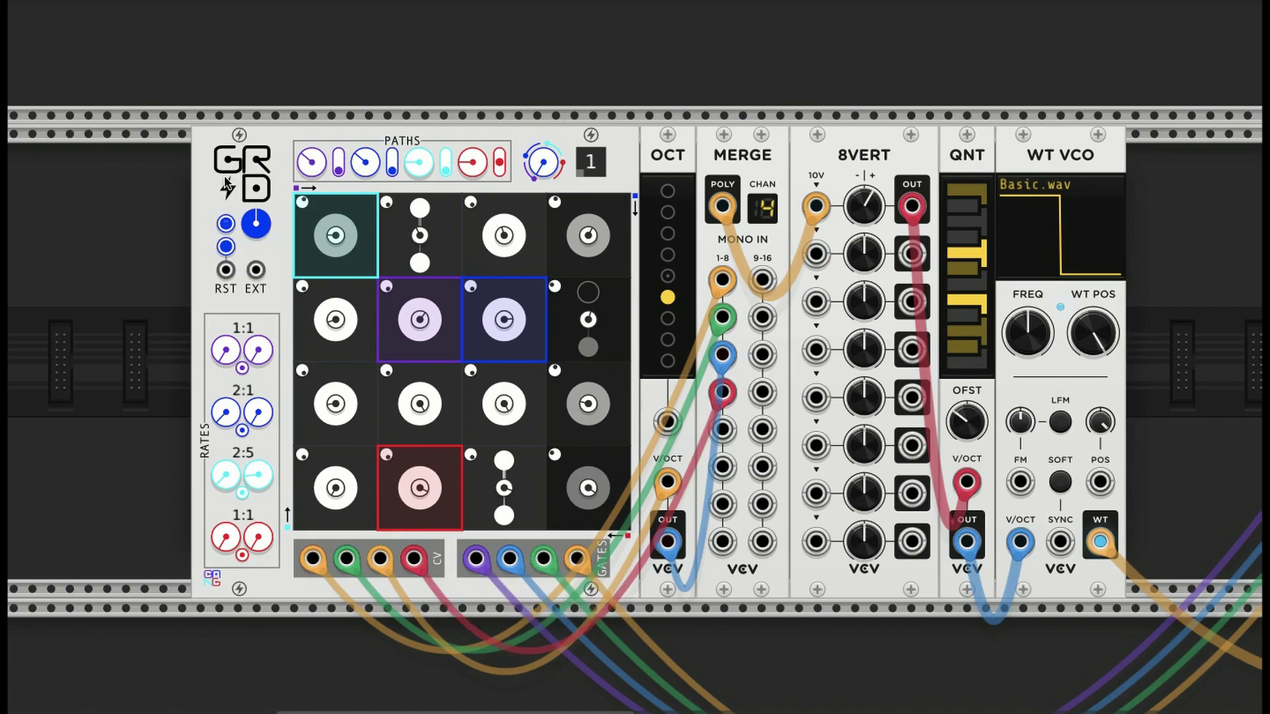
pyautogui.click(242, 431)
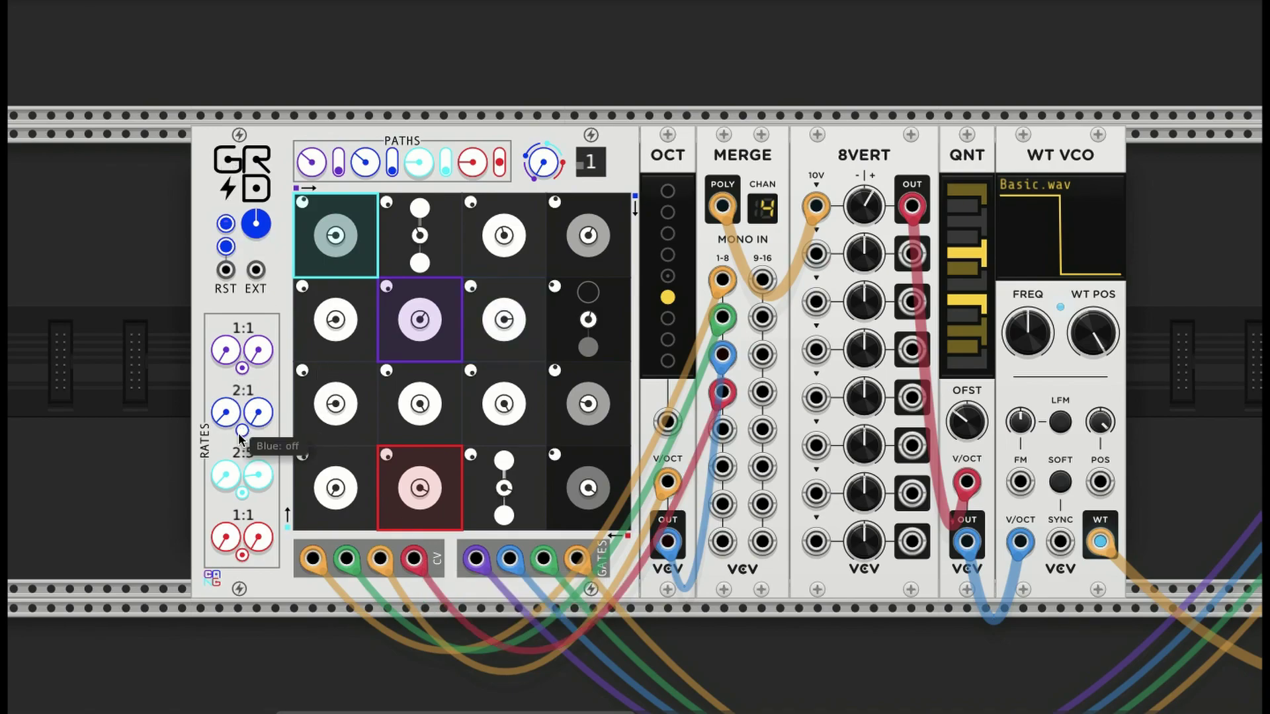
pyautogui.click(242, 493)
pyautogui.click(243, 557)
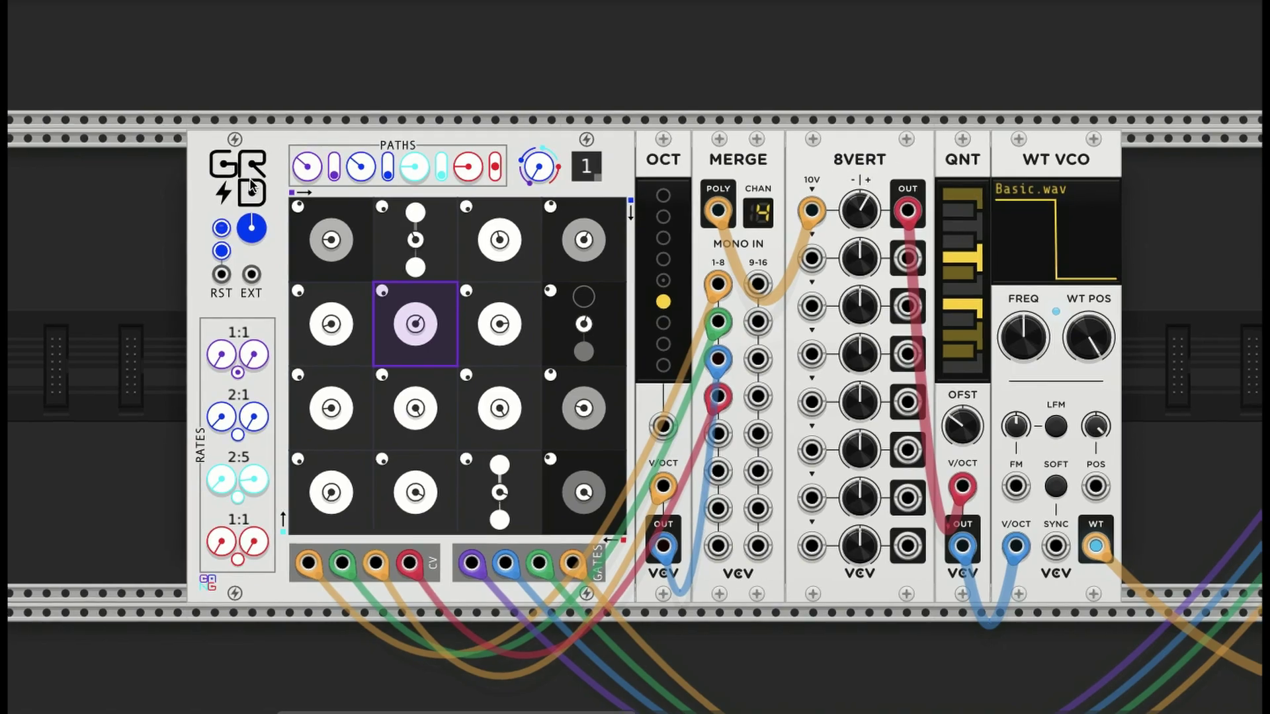
# Step: Set the lower GRD sequencer's volt range to +10V
pyautogui.rightClick(251, 177)
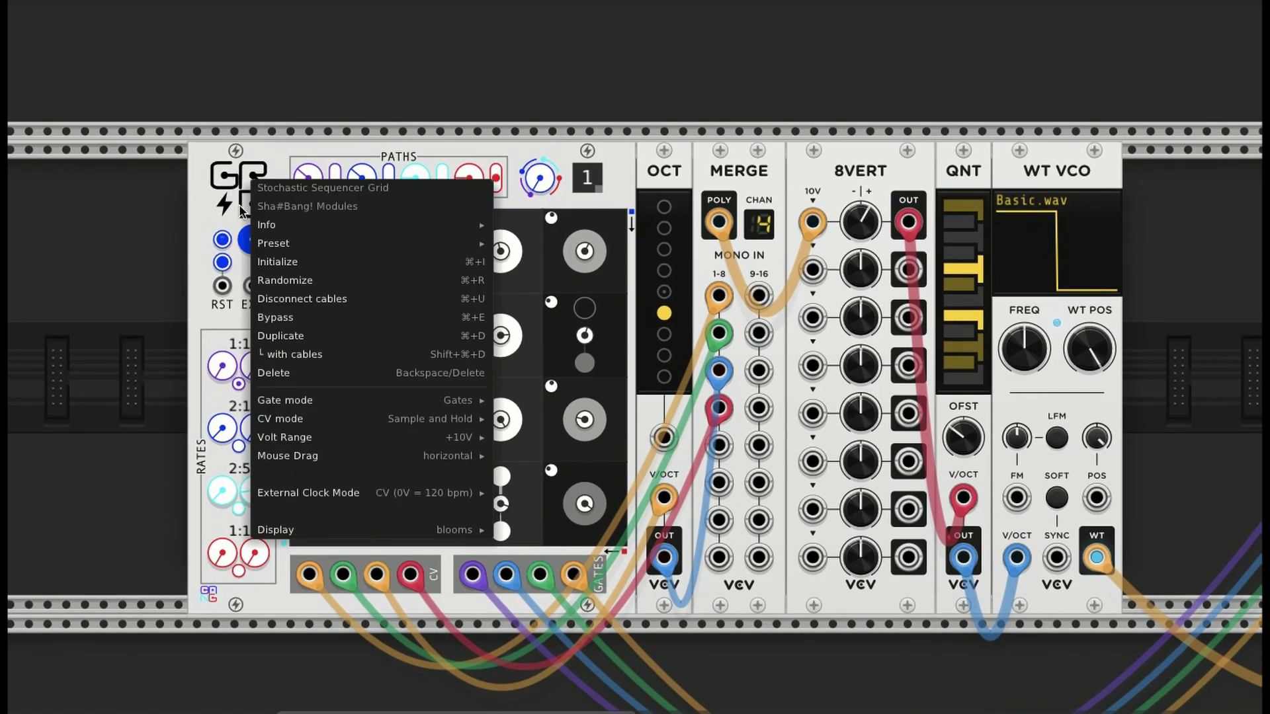
pyautogui.moveTo(439, 435)
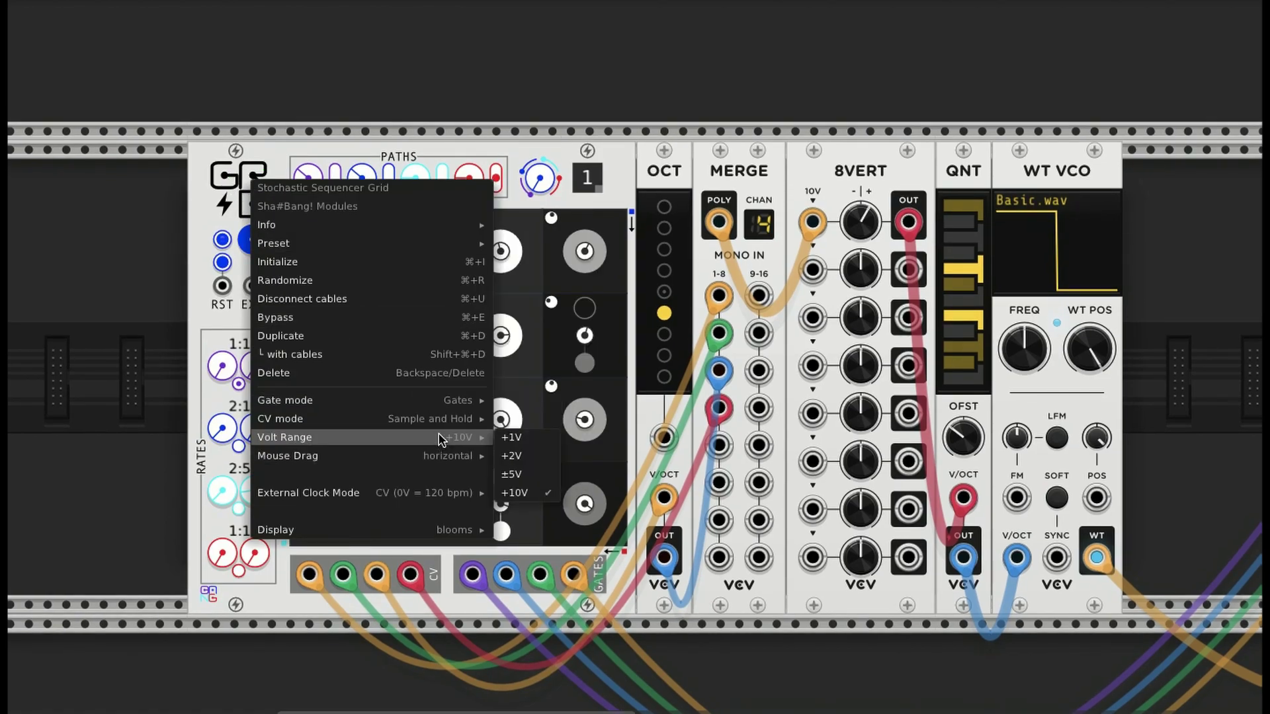
pyautogui.click(523, 494)
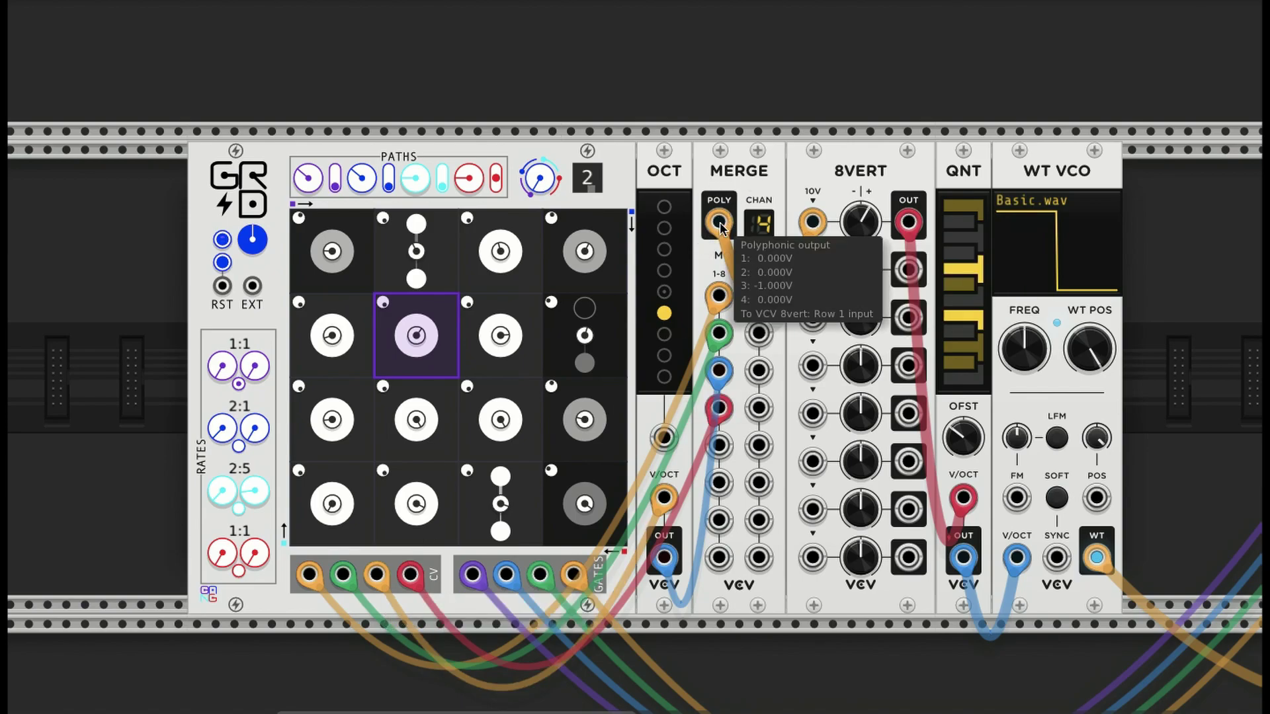
# Step: Turn down the 8VERT module's row 1 gain and set it back to 20%
pyautogui.hscroll(4, 769, 200)
pyautogui.moveTo(701, 230)
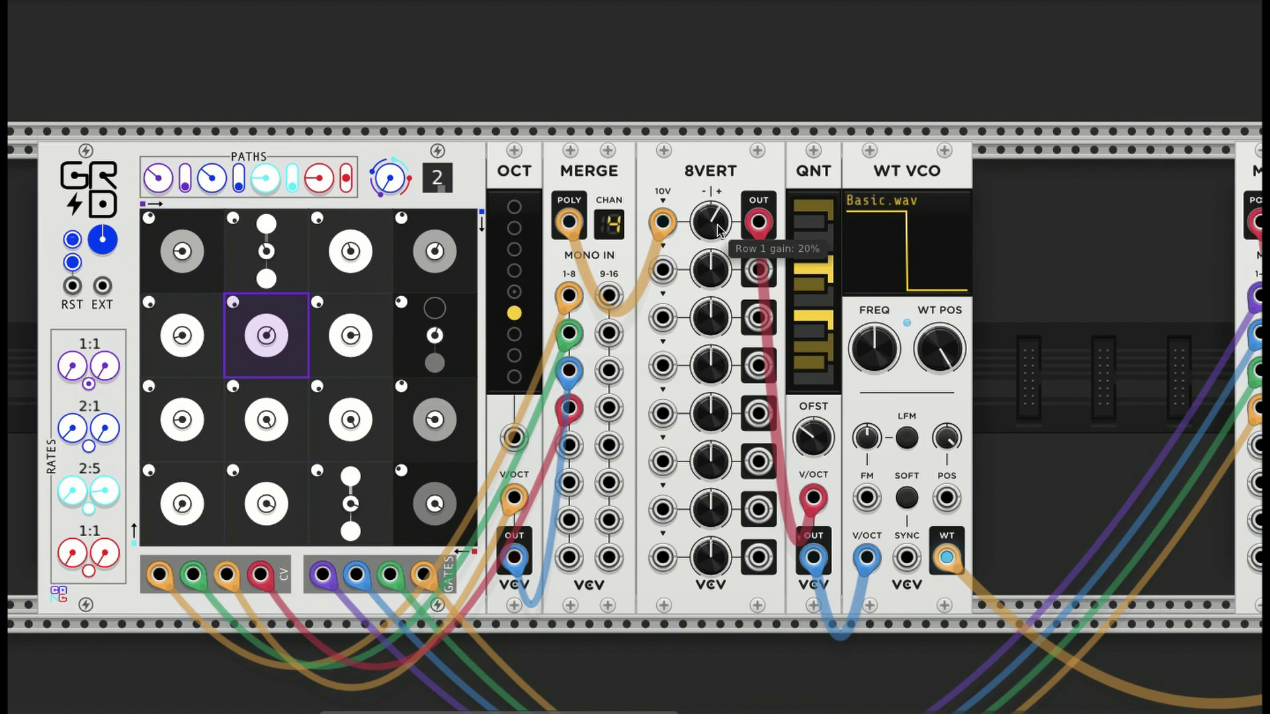
pyautogui.moveTo(717, 220)
pyautogui.mouseDown()
pyautogui.moveTo(717, 198)
pyautogui.moveTo(717, 239)
pyautogui.mouseUp()
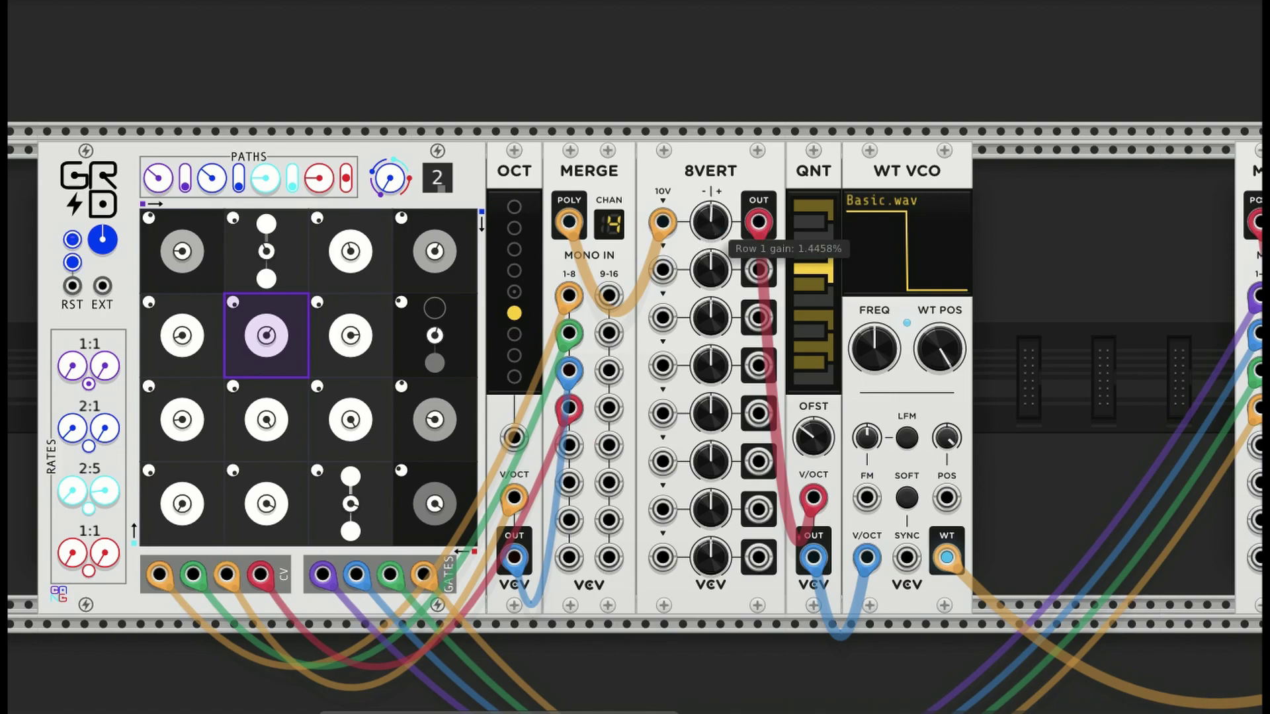
pyautogui.rightClick(711, 232)
pyautogui.press('Return')
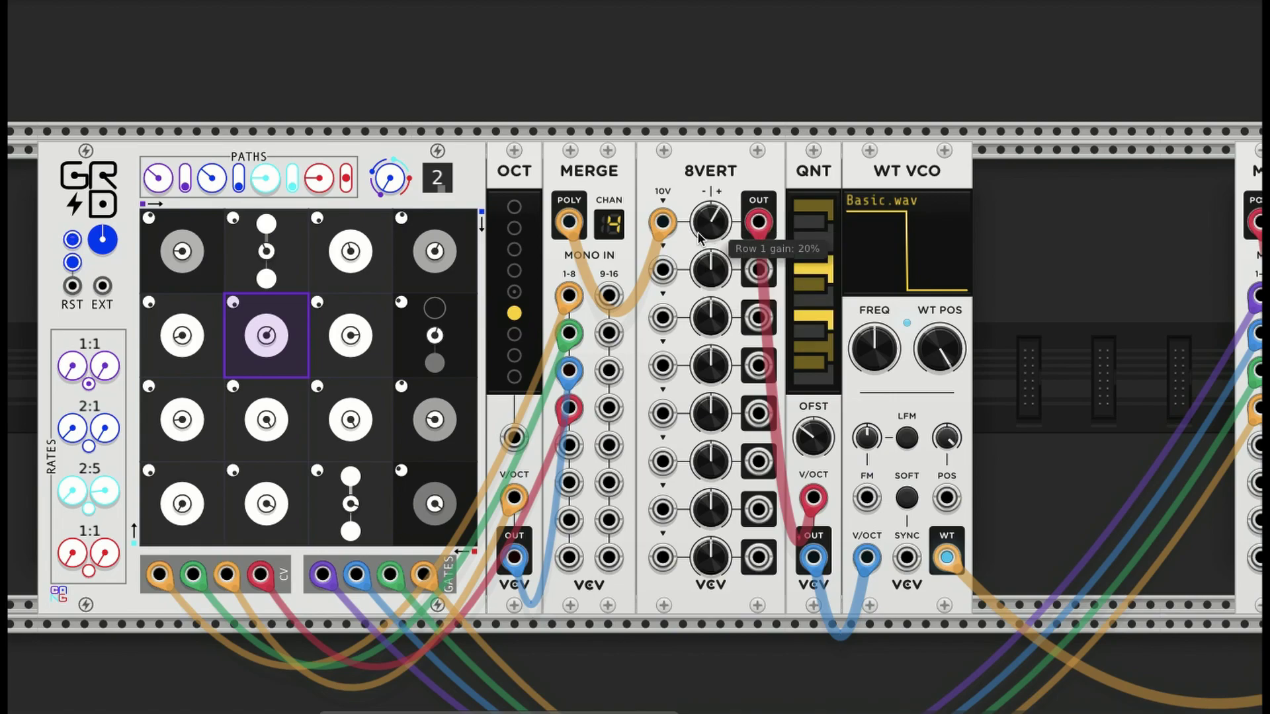
# Step: Start the lower GRD sequencer with only its purple path active
pyautogui.hscroll(-1, 676, 103)
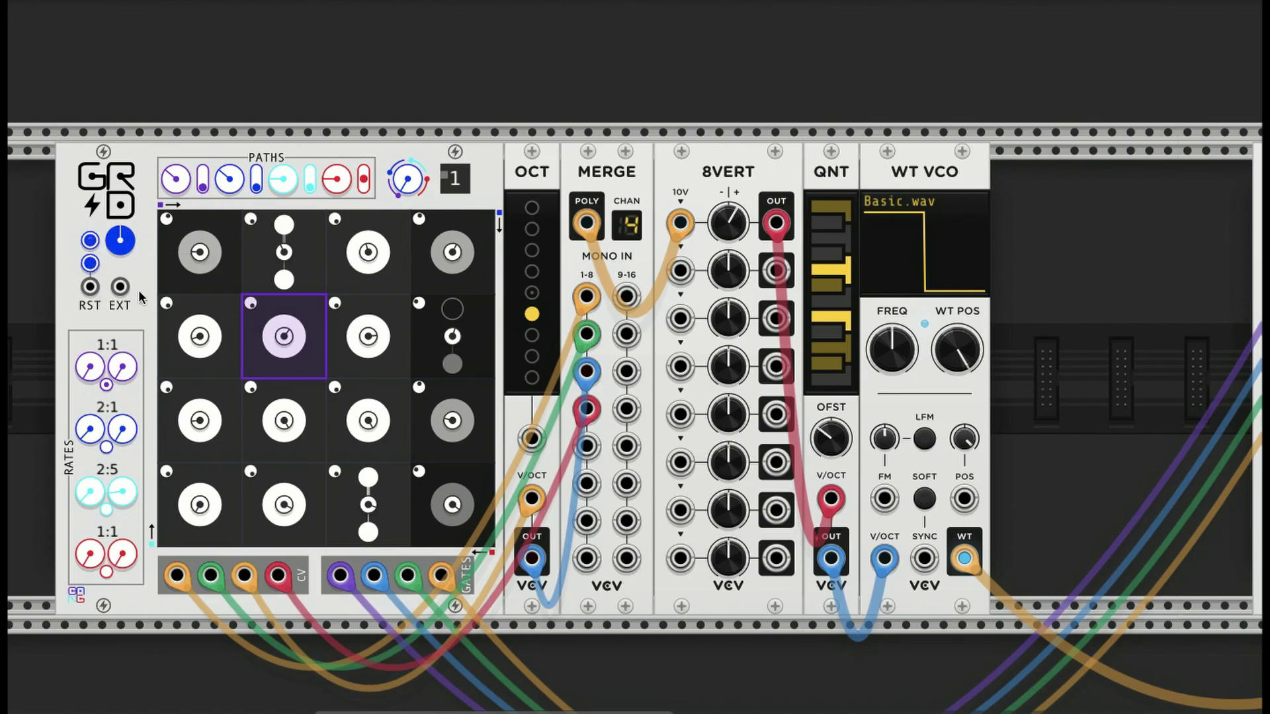
pyautogui.click(91, 242)
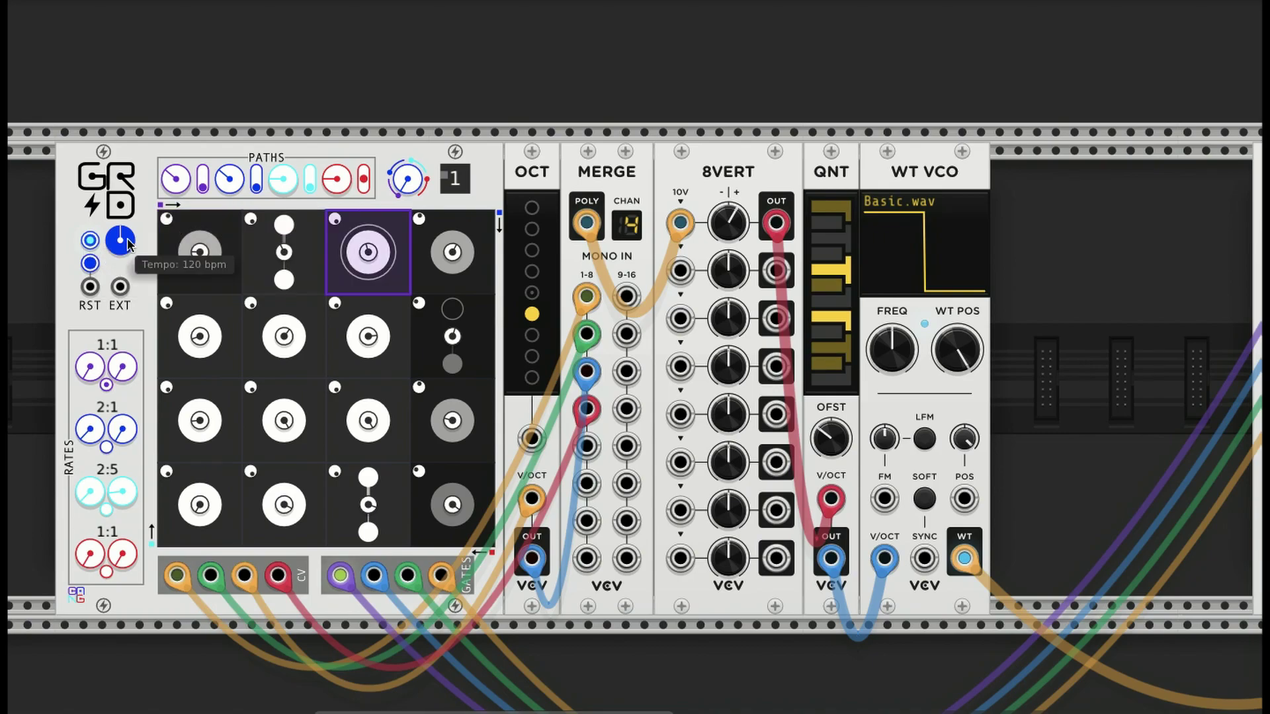
pyautogui.click(97, 240)
pyautogui.click(93, 241)
pyautogui.hscroll(12, 605, 414)
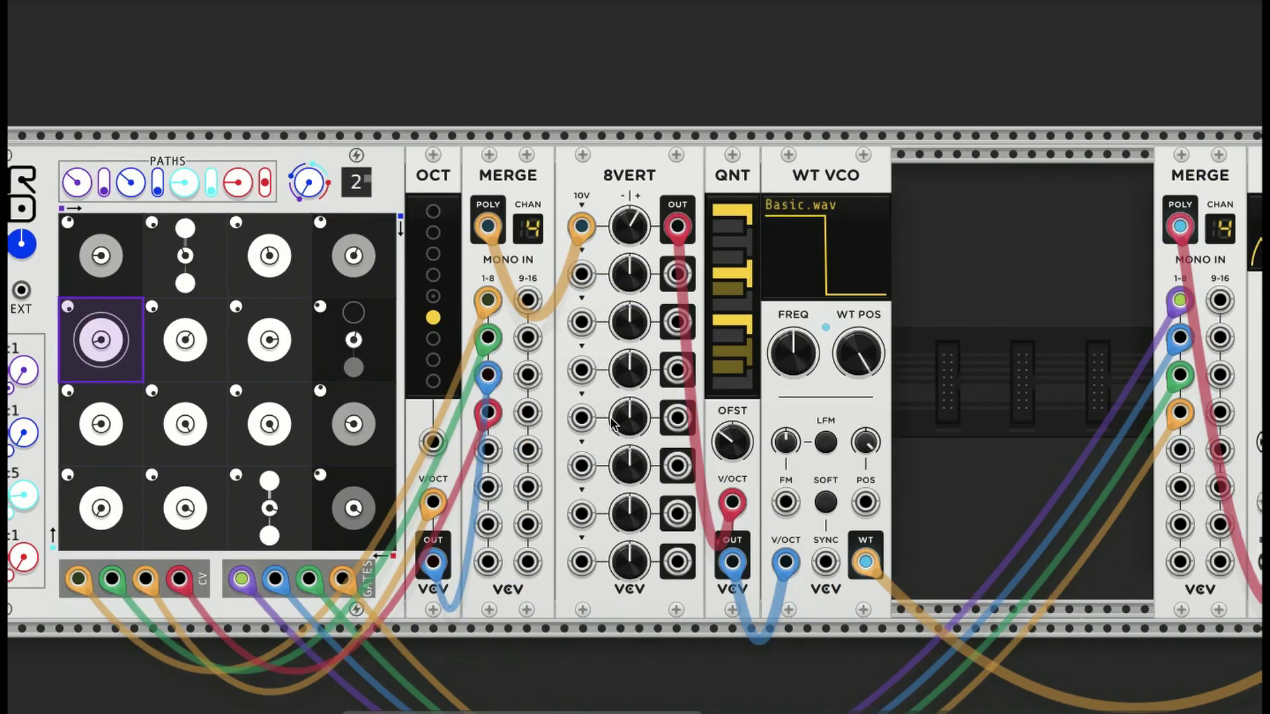
pyautogui.scroll(1, 606, 414)
pyautogui.scroll(10, 606, 414)
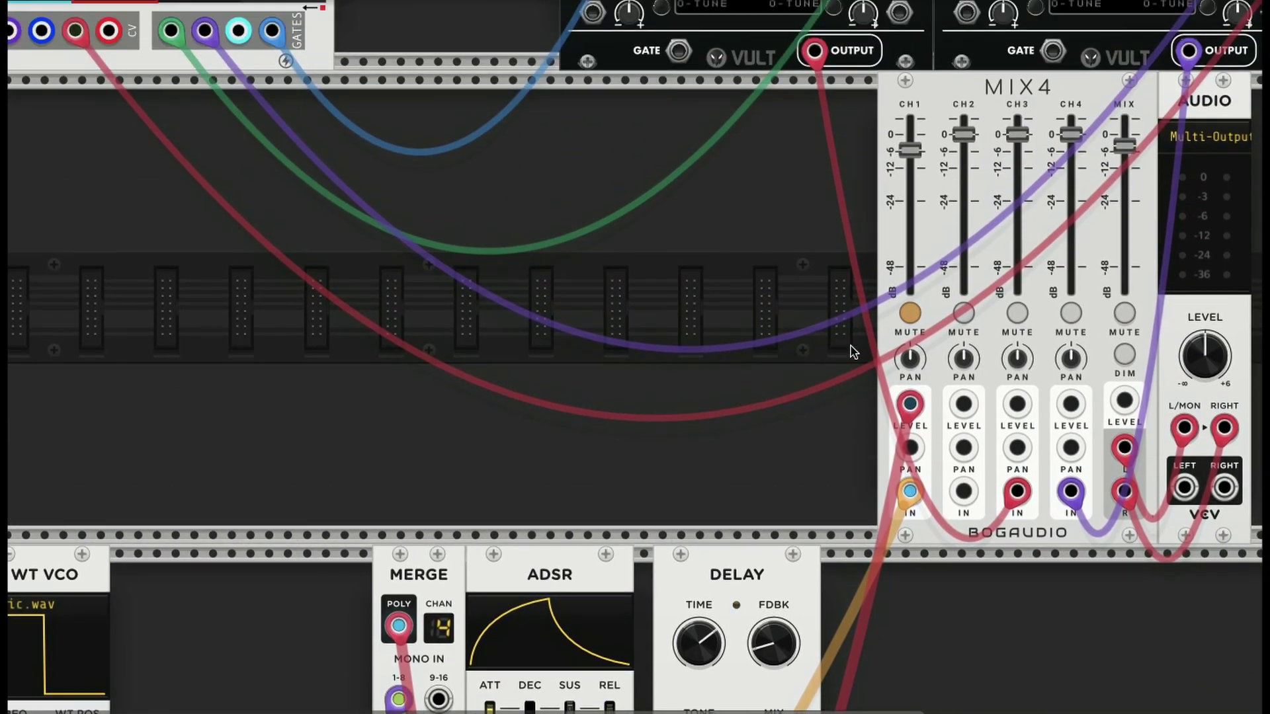
pyautogui.scroll(-13, 439, 406)
pyautogui.hscroll(-20, 439, 405)
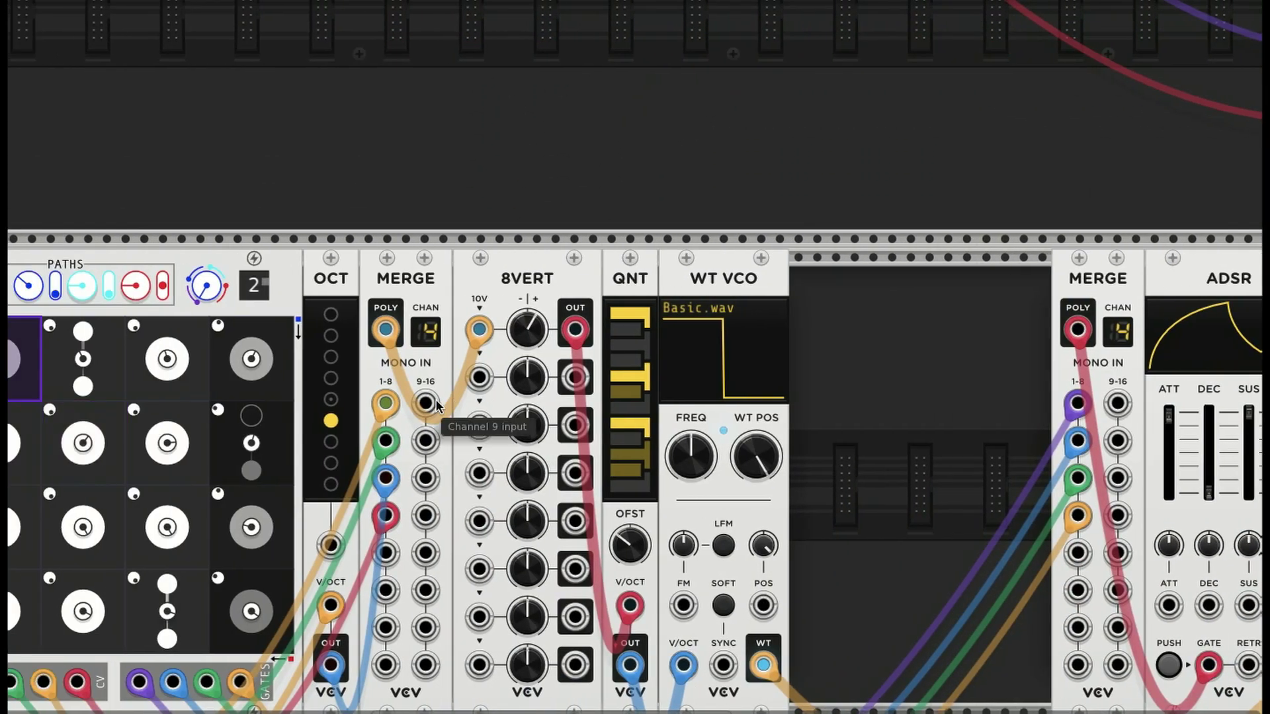
pyautogui.hscroll(-4, 437, 406)
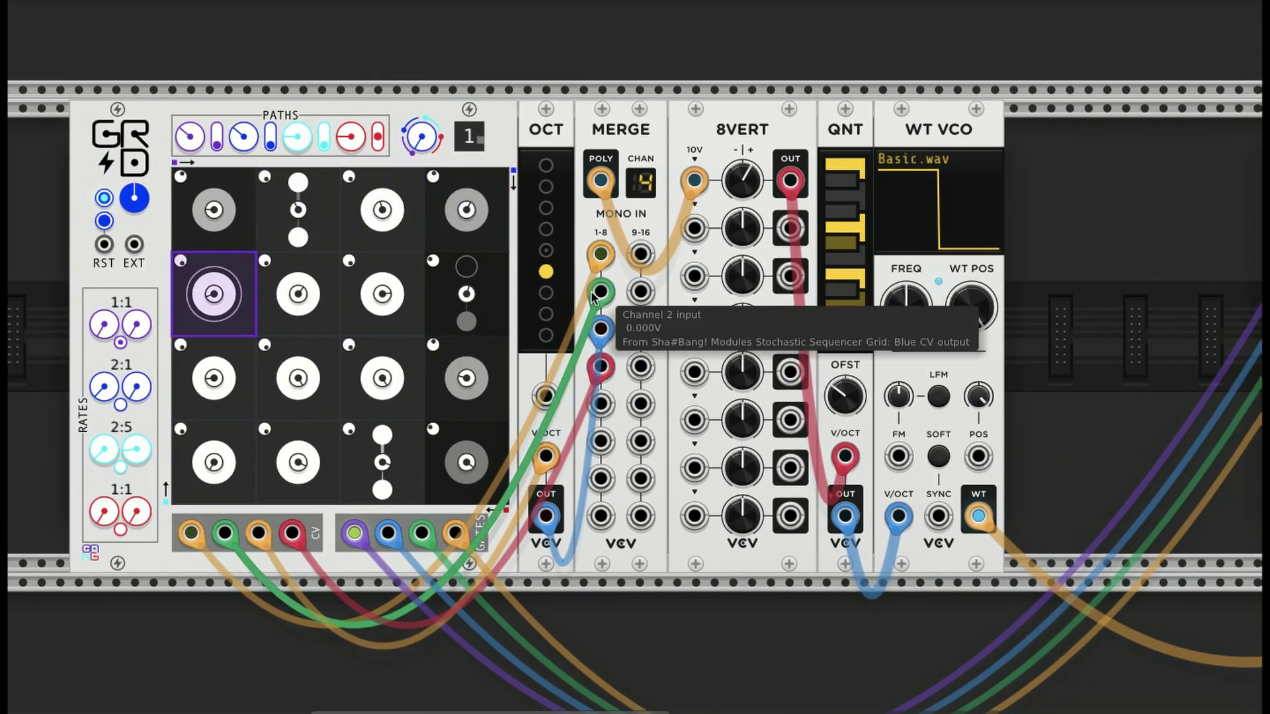
# Step: Rewire the first MERGE module so only channels 1 and 4 are patched, feeding channel 4 from the Octave output, and turn on the aqua rate
pyautogui.moveTo(606, 329); pyautogui.dragTo(610, 385)
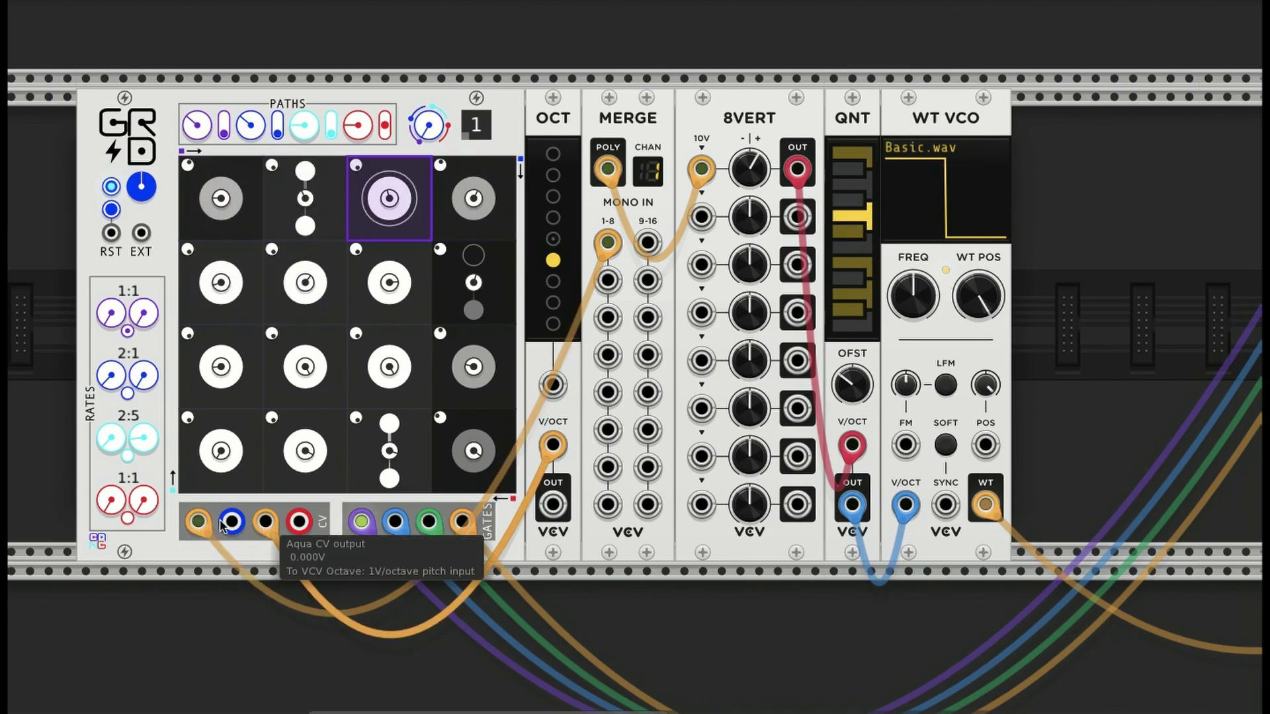
pyautogui.click(128, 457)
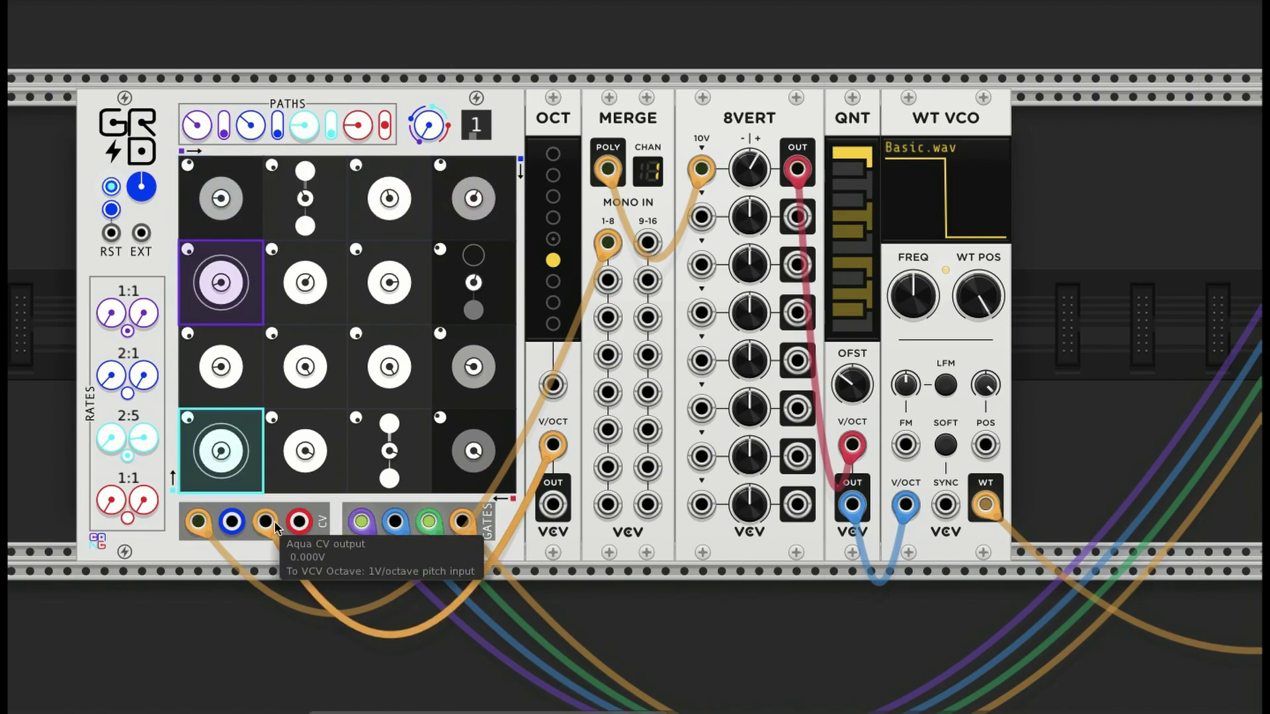
pyautogui.moveTo(553, 505); pyautogui.dragTo(612, 361)
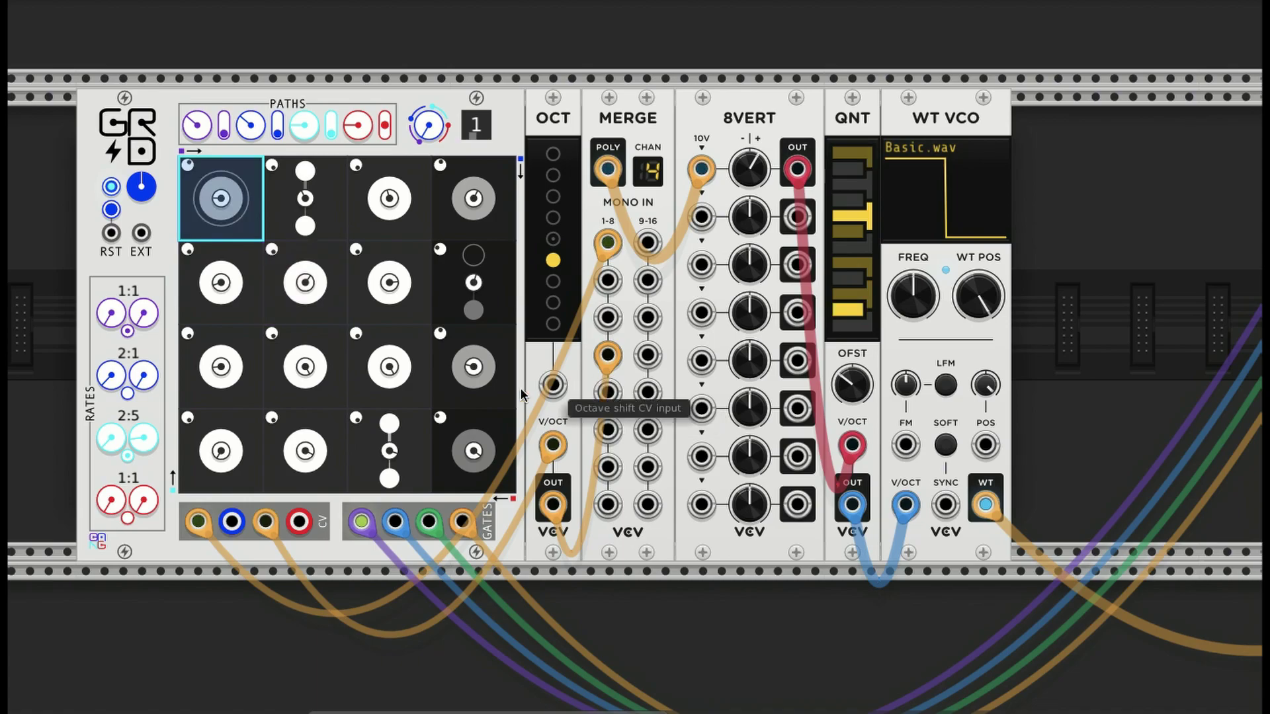
# Step: Stop the lower sequencer and unmute channel 1 on the MIX4 mixer
pyautogui.click(107, 190)
pyautogui.hscroll(13, 599, 356)
pyautogui.scroll(2, 598, 355)
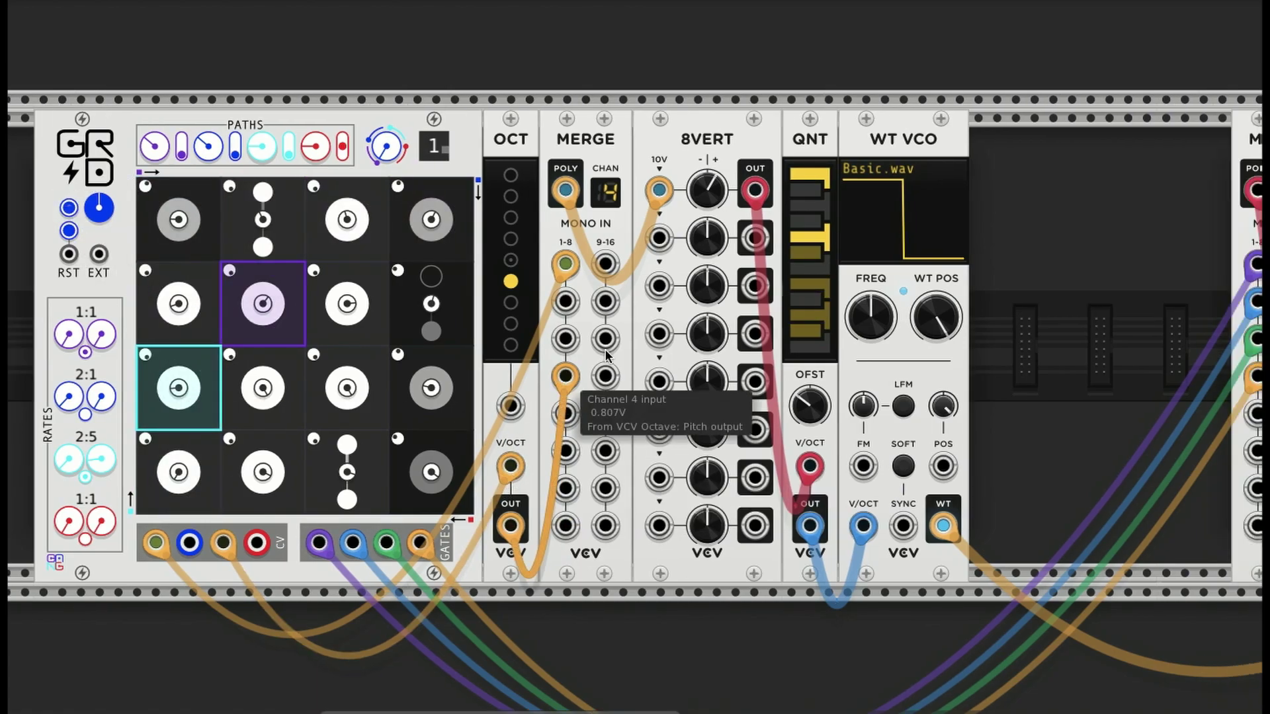
pyautogui.scroll(5, 602, 356)
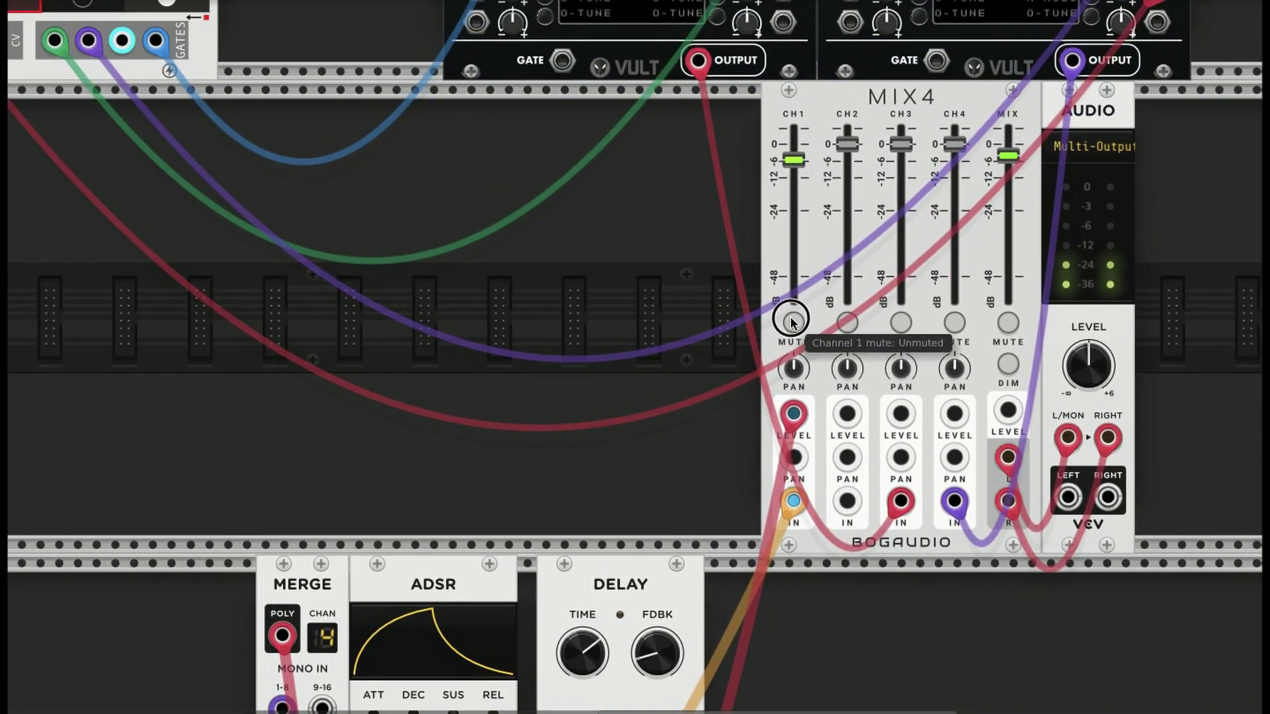
# Step: Mute channel 1 on the MIX4 mixer again
pyautogui.hscroll(-11, 516, 374)
pyautogui.scroll(-5, 430, 354)
pyautogui.hscroll(9, 490, 335)
pyautogui.hscroll(1, 529, 303)
pyautogui.scroll(1, 529, 303)
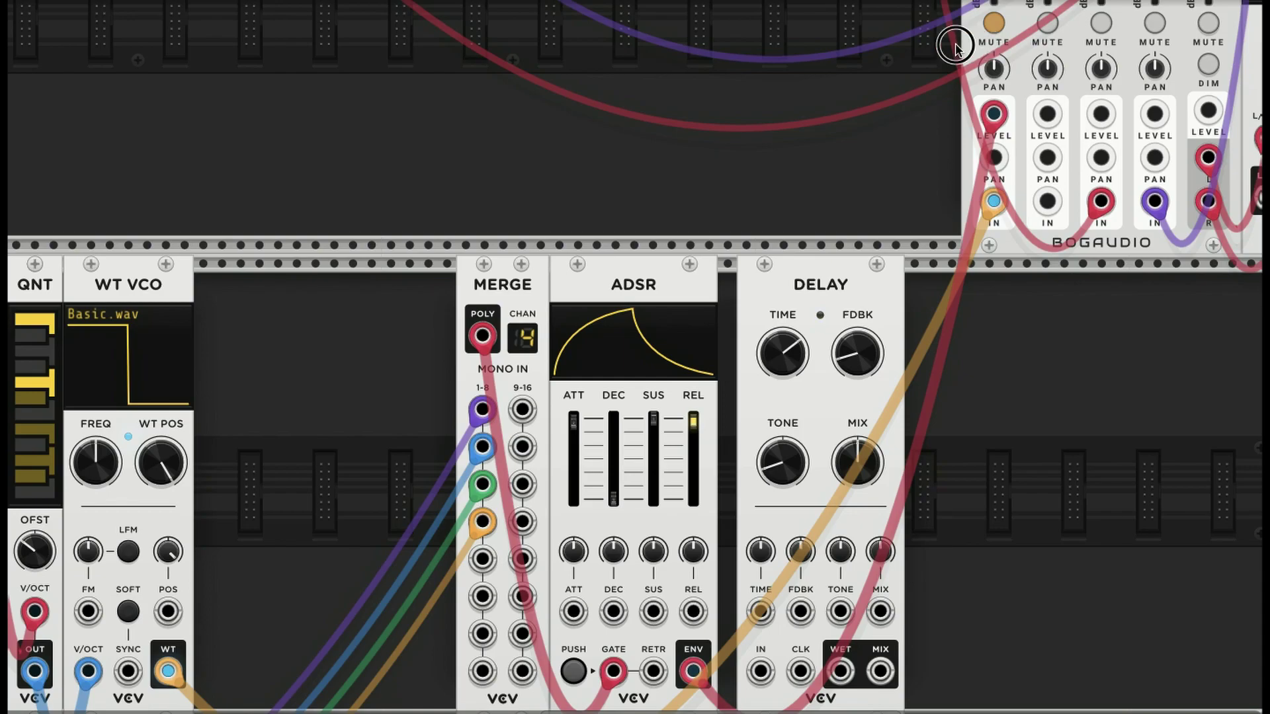
# Step: Review the voice's signal path from the lower GRD through the Octave, MERGE, 8VERT, quantizer and wavetable oscillator to the gate MERGE and ADSR
pyautogui.moveTo(979, 89); pyautogui.dragTo(12, 85)
pyautogui.hscroll(-8, 431, 199)
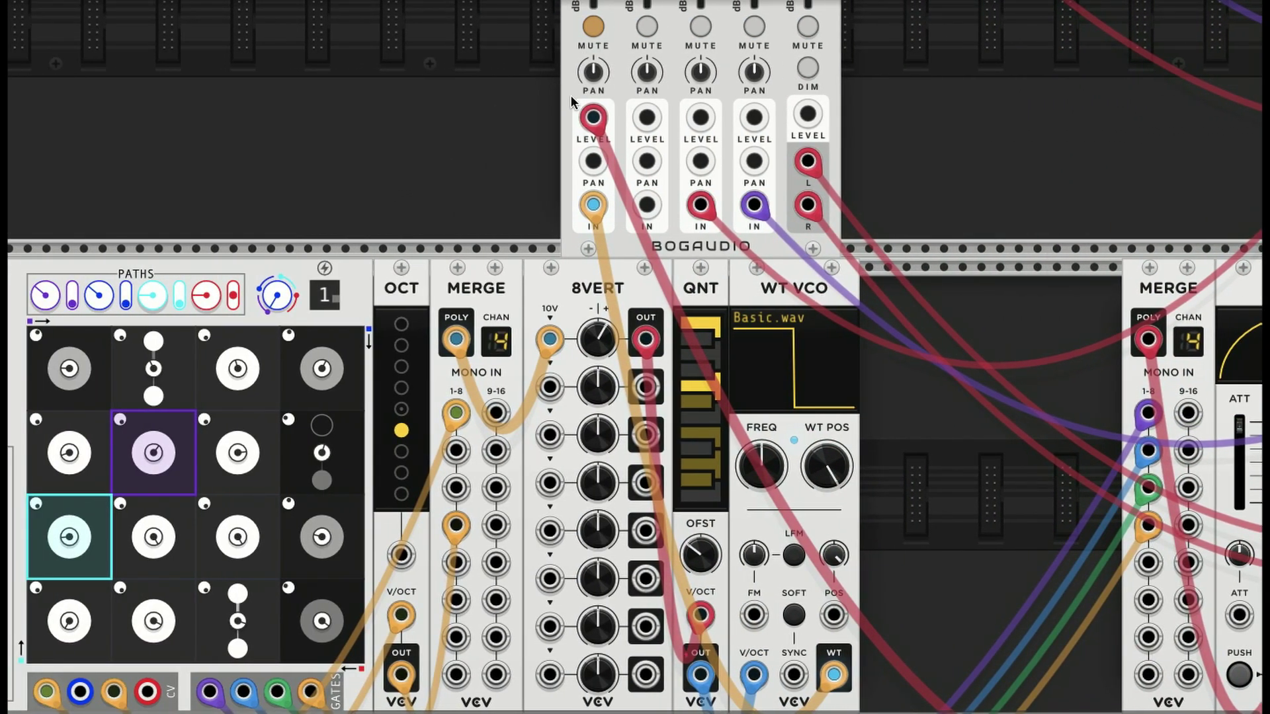
pyautogui.moveTo(571, 98); pyautogui.dragTo(123, 117)
pyautogui.hscroll(-3, 542, 228)
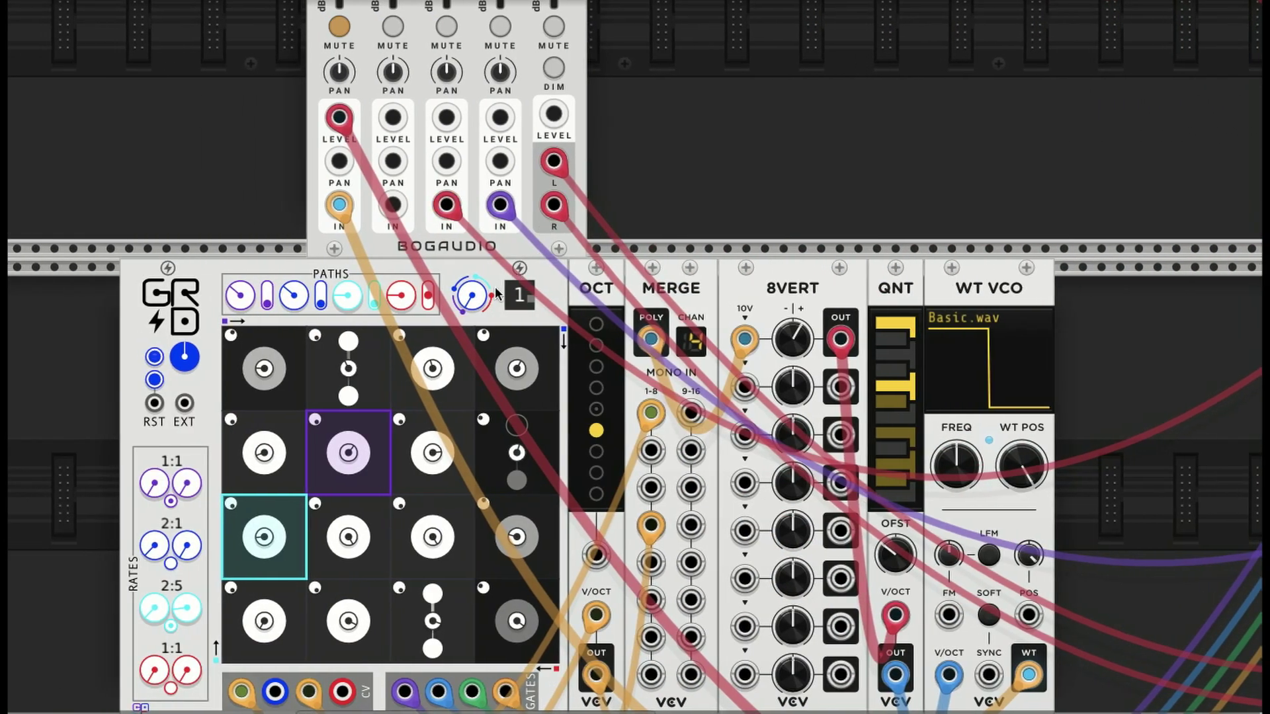
pyautogui.scroll(-1, 397, 370)
pyautogui.scroll(1, 242, 563)
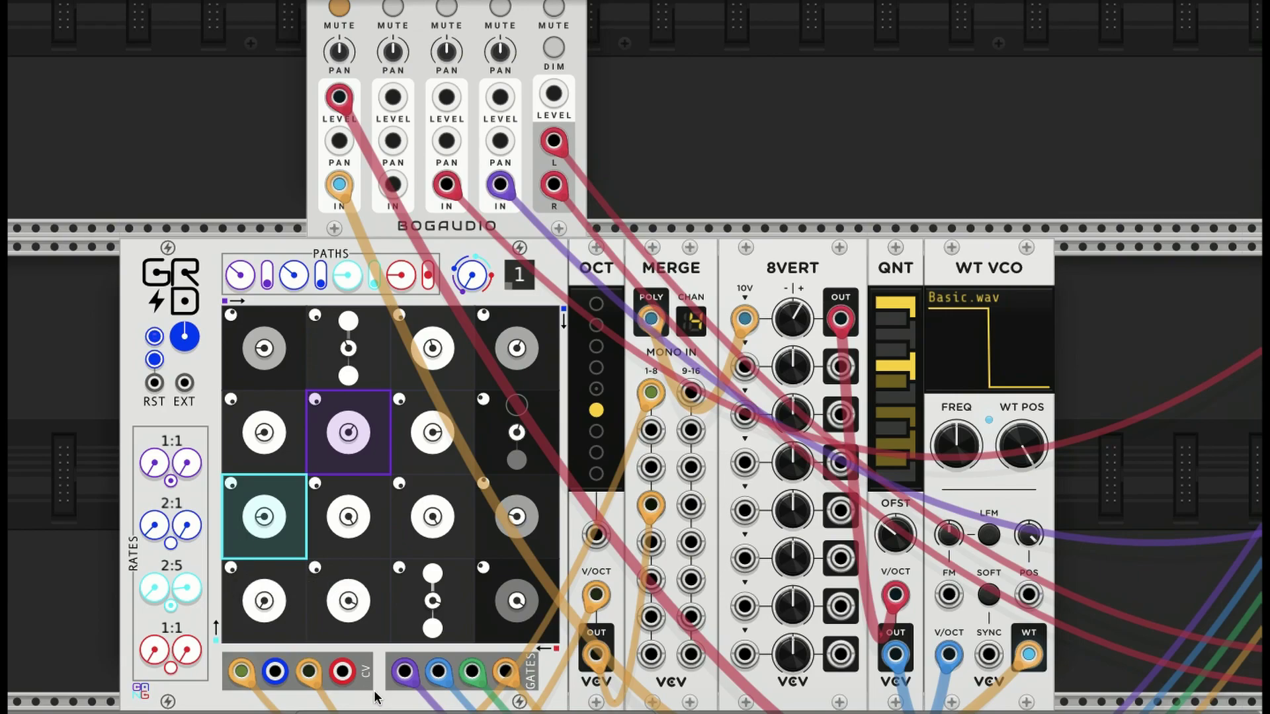
pyautogui.scroll(-3, 371, 693)
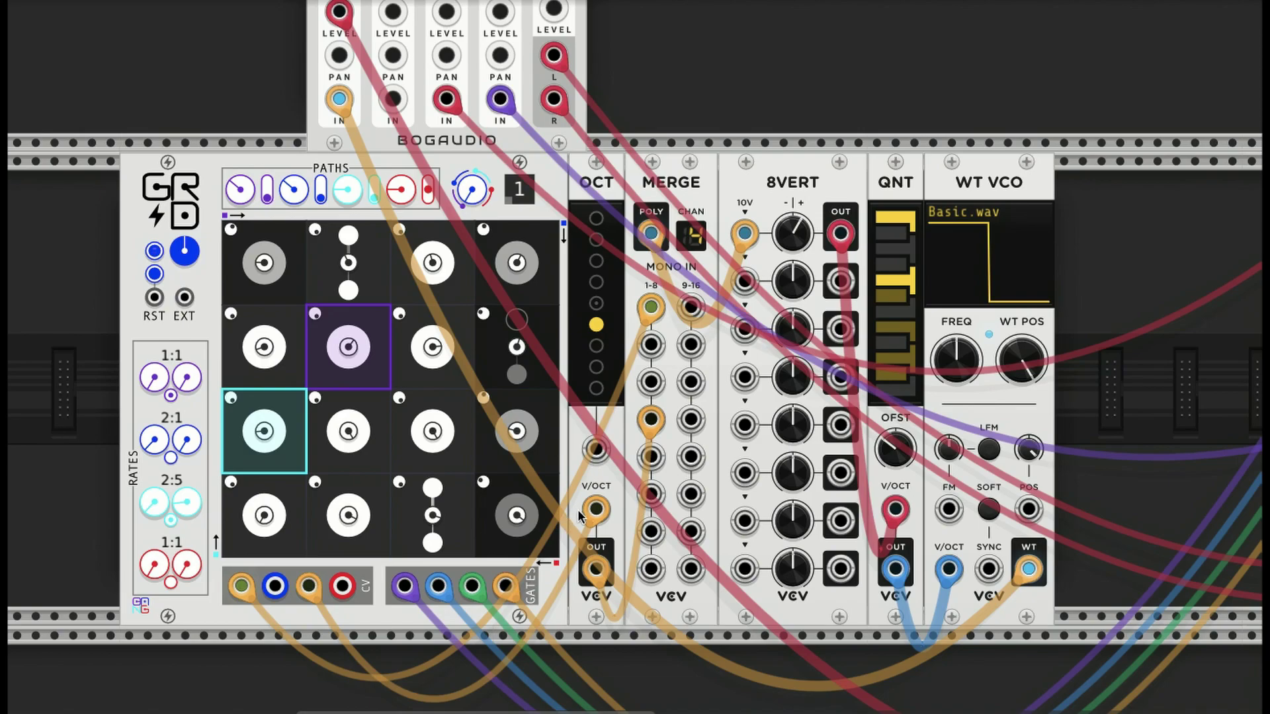
pyautogui.moveTo(596, 518)
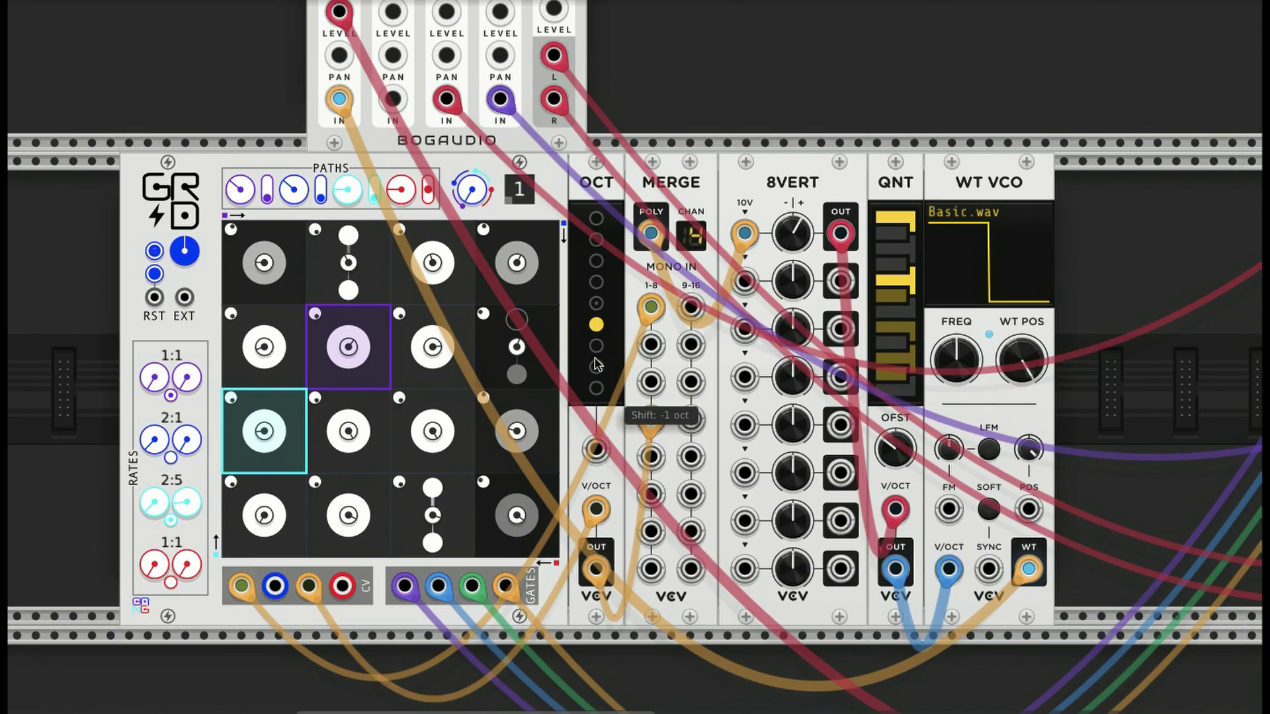
pyautogui.scroll(-1, 607, 533)
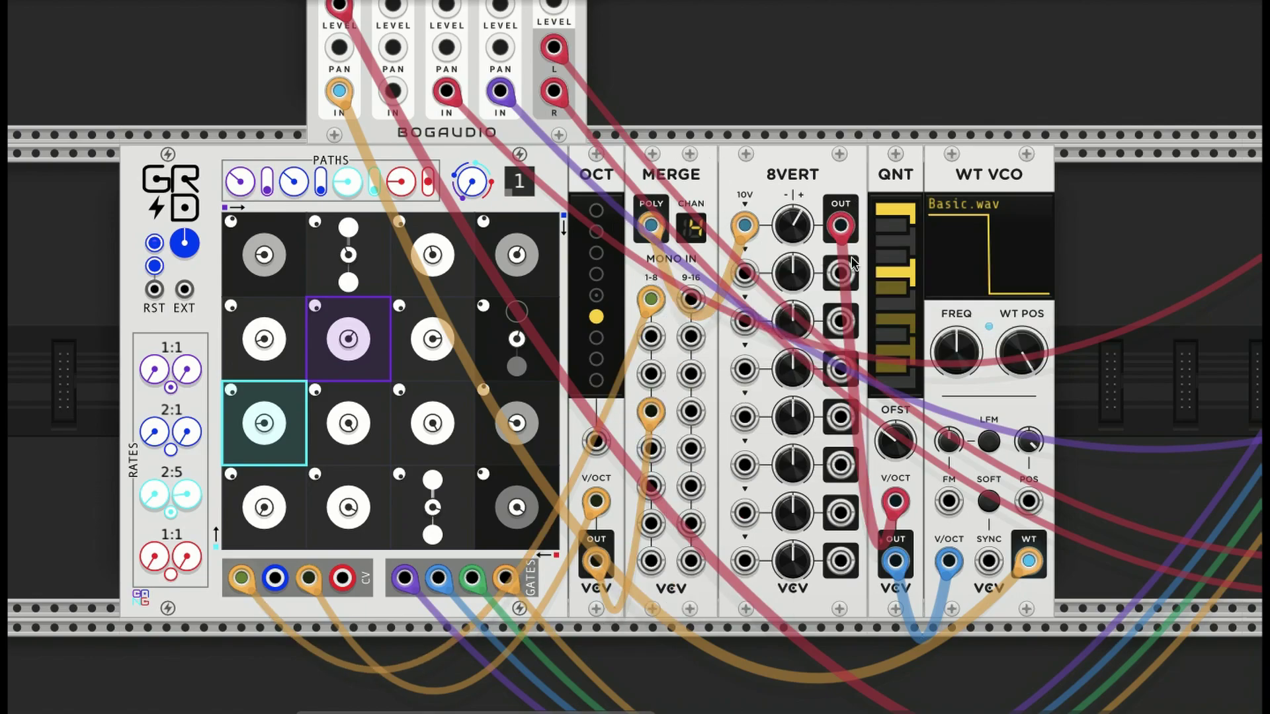
pyautogui.hscroll(3, 851, 256)
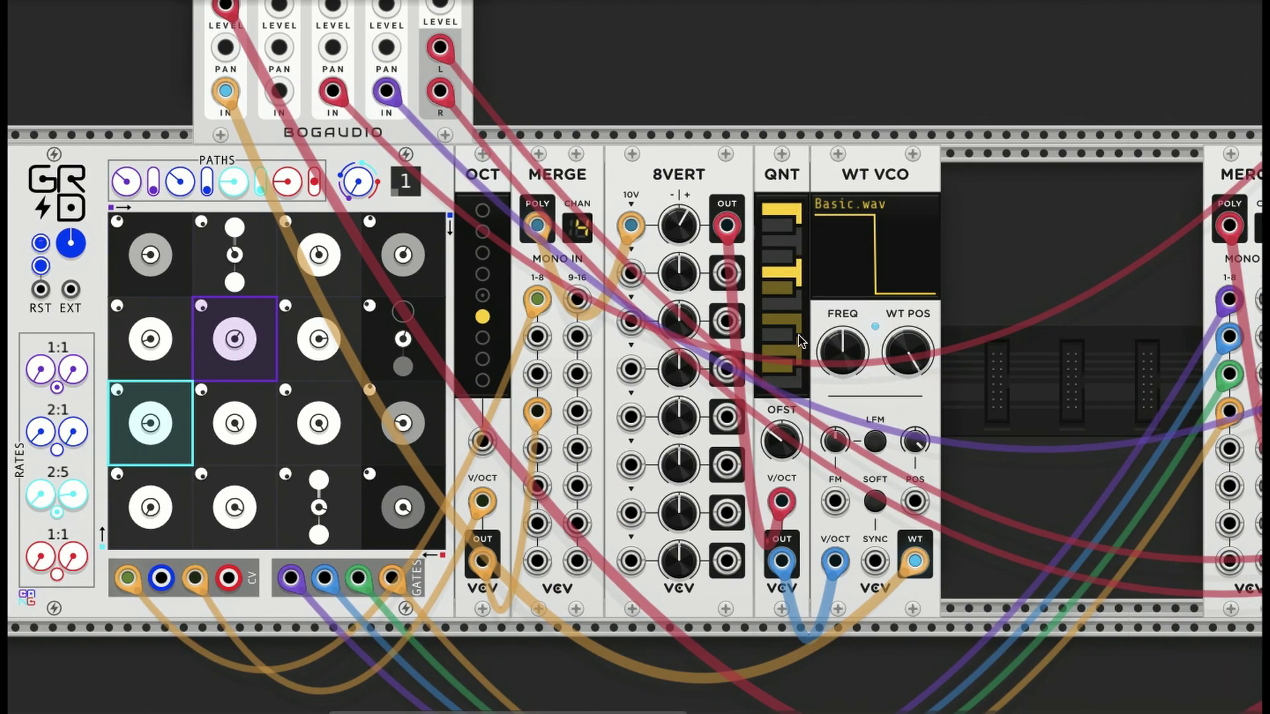
pyautogui.hscroll(4, 990, 249)
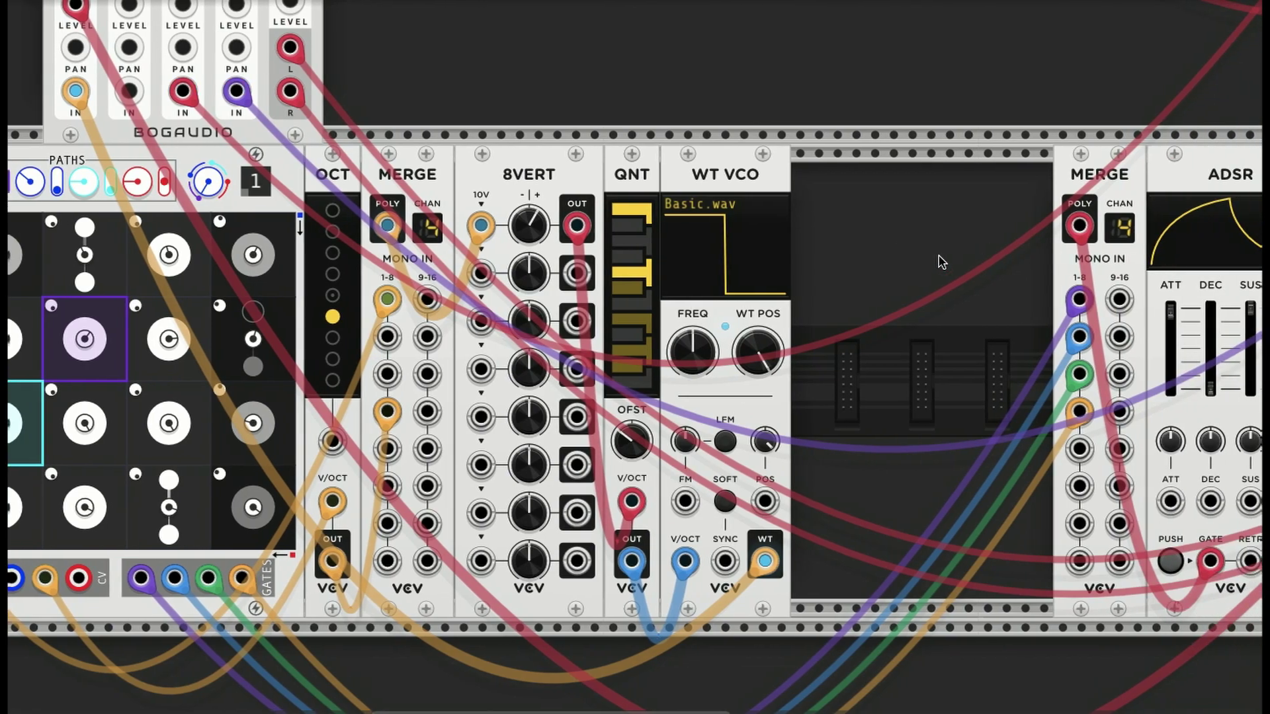
pyautogui.hscroll(-4, 471, 499)
pyautogui.hscroll(13, 723, 324)
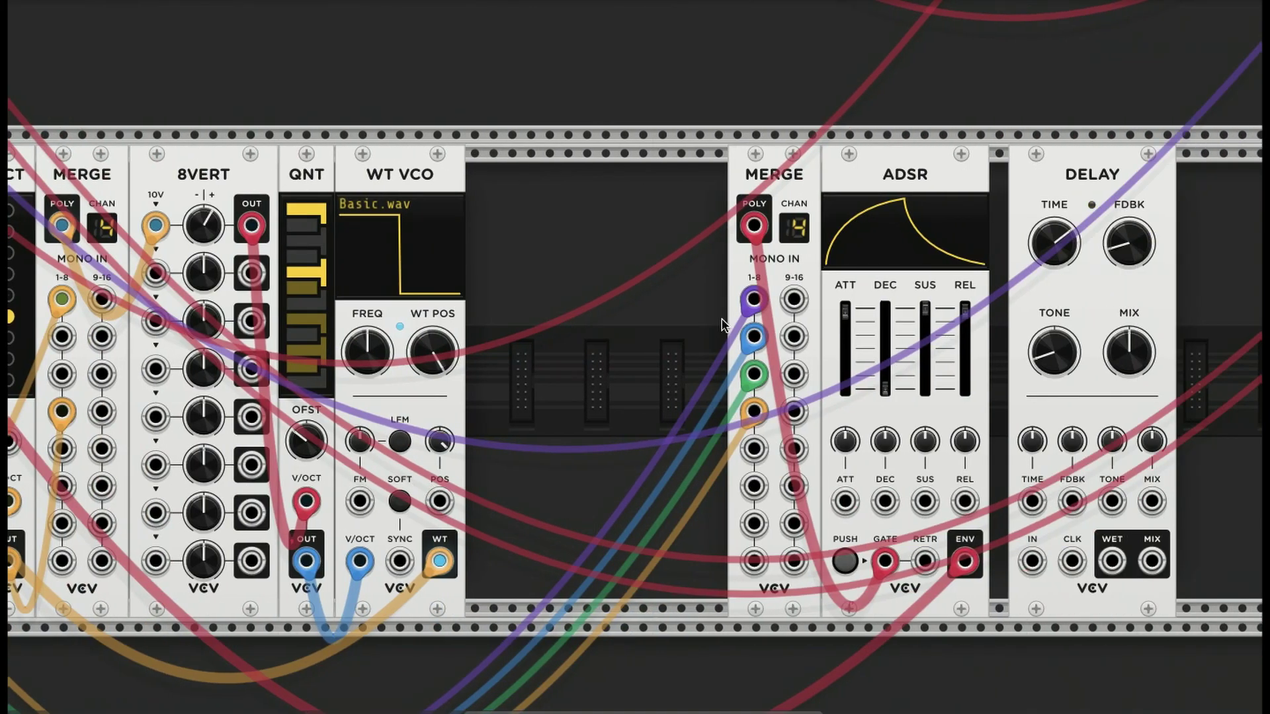
pyautogui.hscroll(-17, 502, 433)
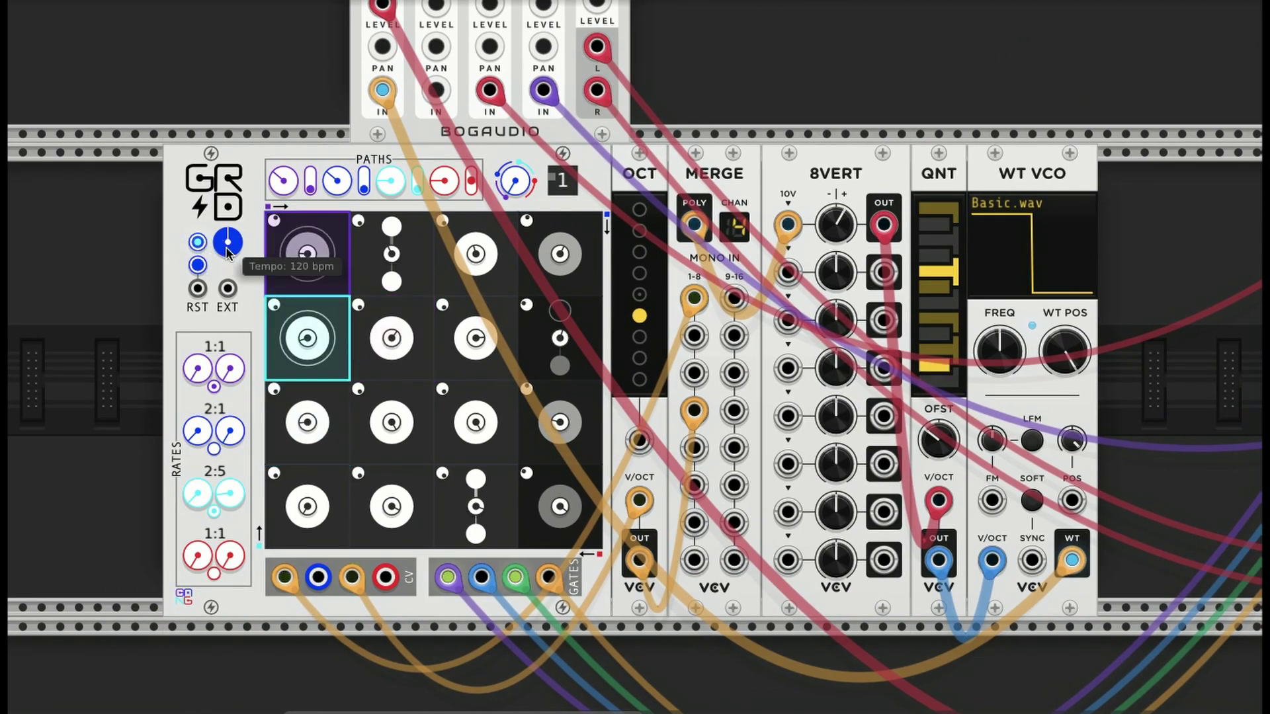
# Step: Run the lower GRD sequencer with MIX4 channel 1 unmuted and the blue rate turned on
pyautogui.scroll(4, 328, 141)
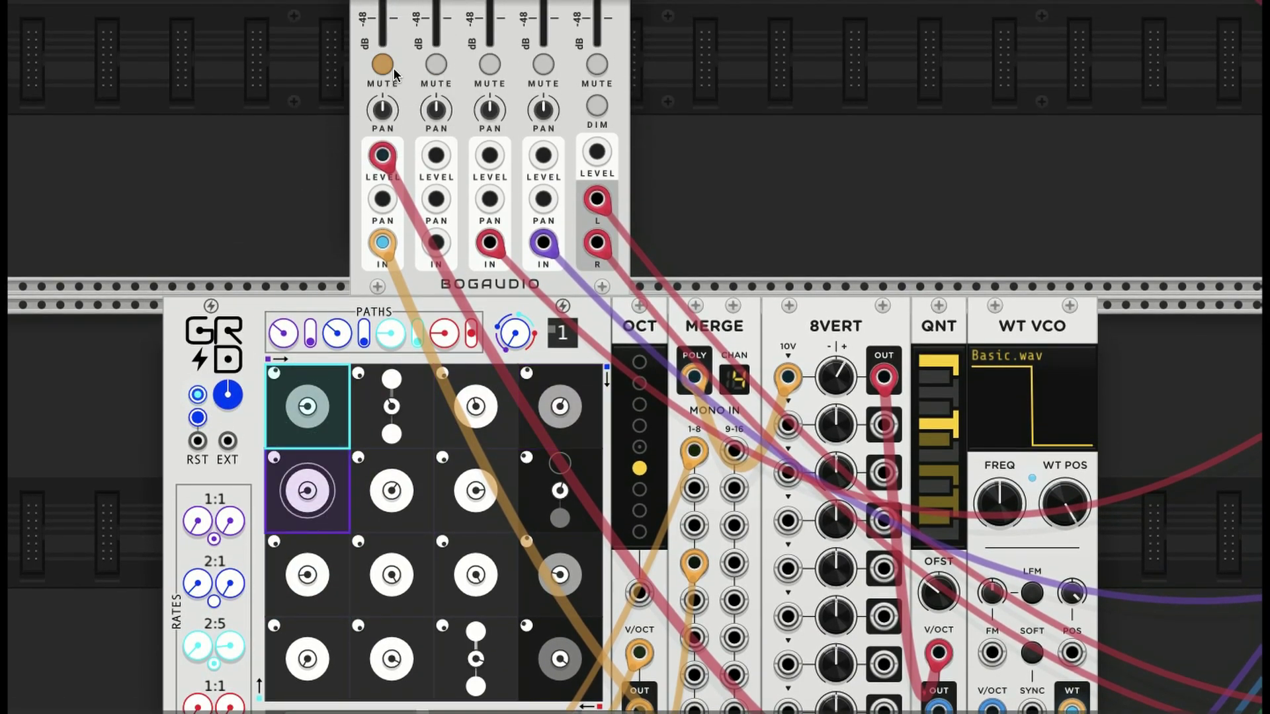
pyautogui.scroll(-5, 91, 249)
pyautogui.scroll(-1, 91, 249)
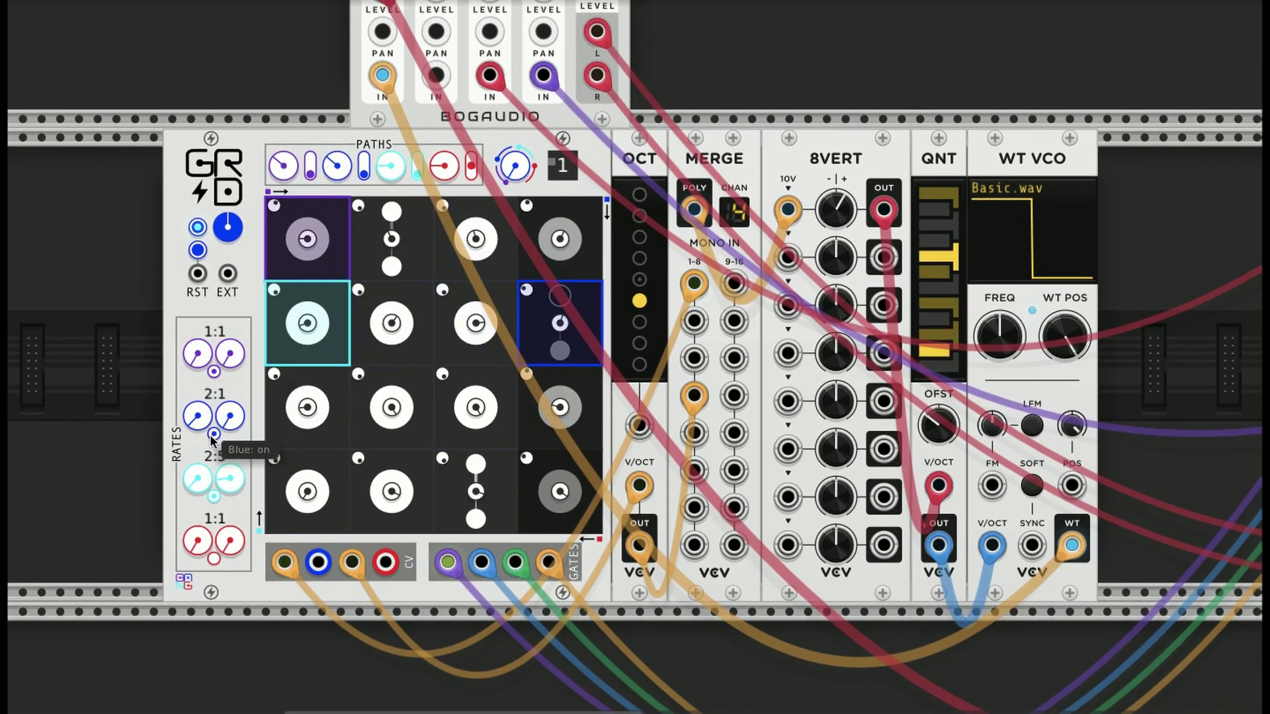
# Step: Patch the lower sequencer's blue CV output into channel 2 of the first MERGE module
pyautogui.scroll(-1, 119, 302)
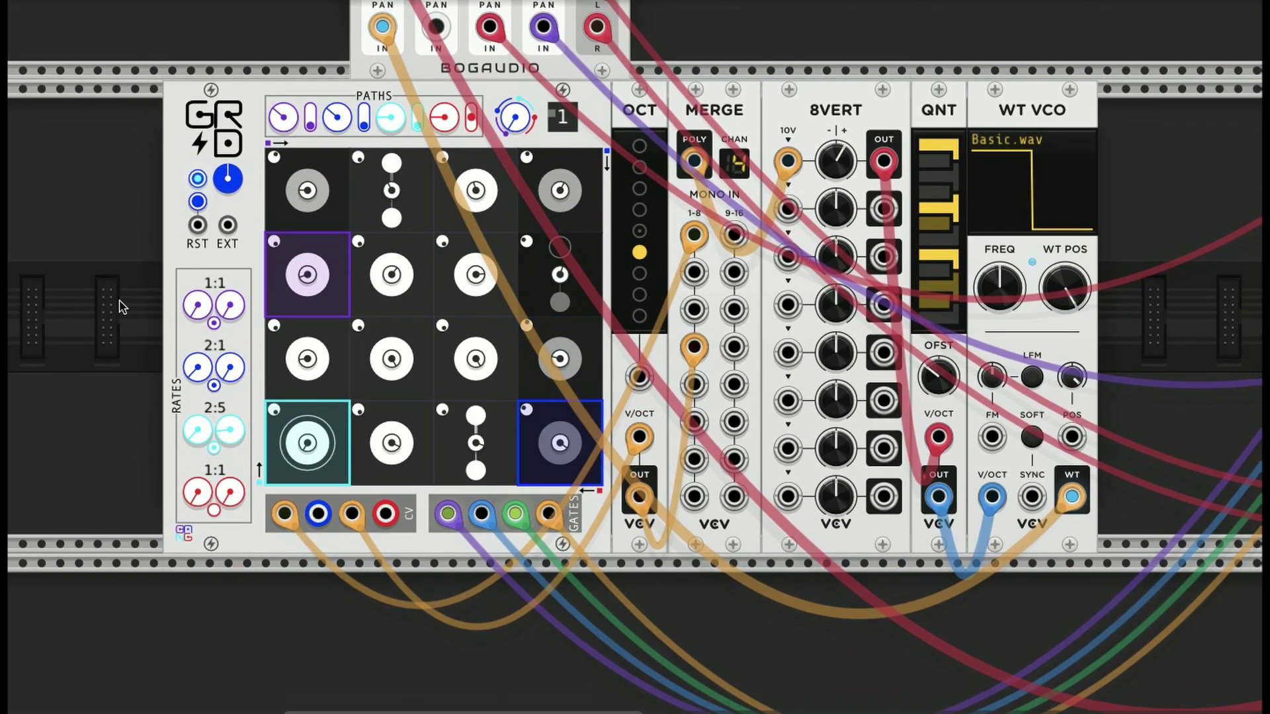
pyautogui.moveTo(324, 526); pyautogui.dragTo(609, 316)
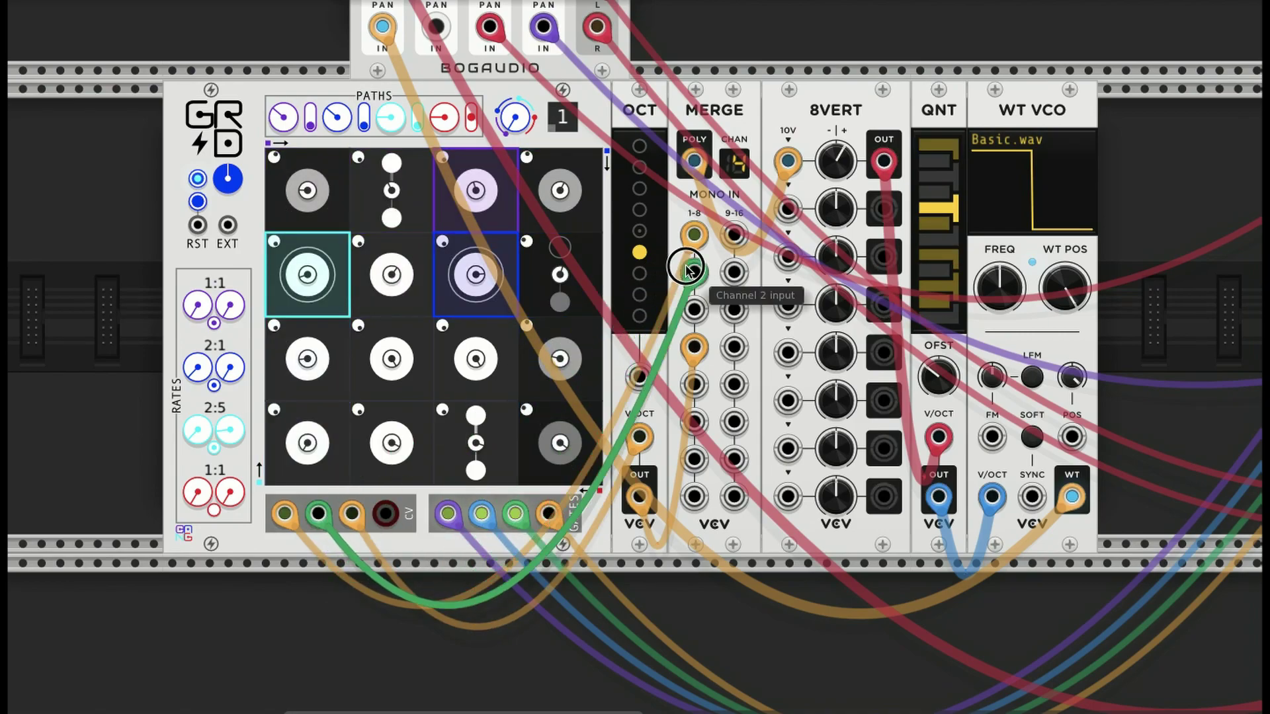
pyautogui.moveTo(688, 268); pyautogui.dragTo(688, 269)
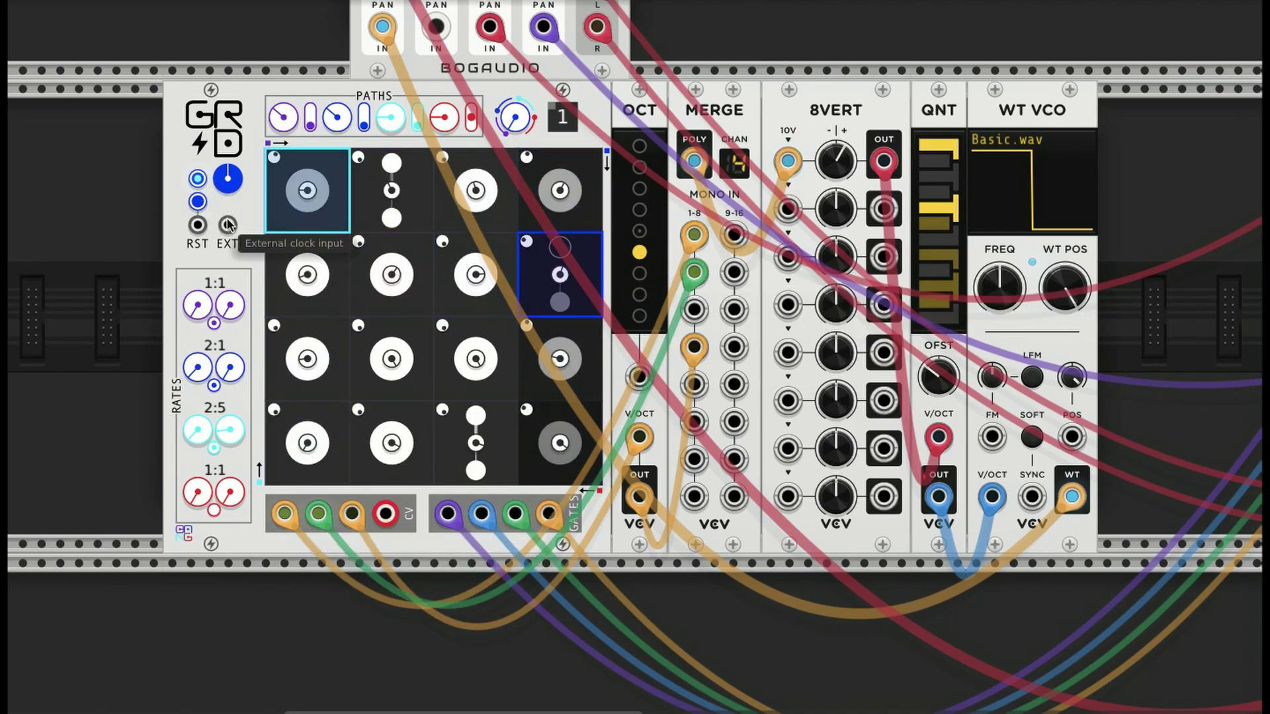
# Step: Lower the channel 1 level on the MIX4 mixer slightly
pyautogui.scroll(5, 227, 225)
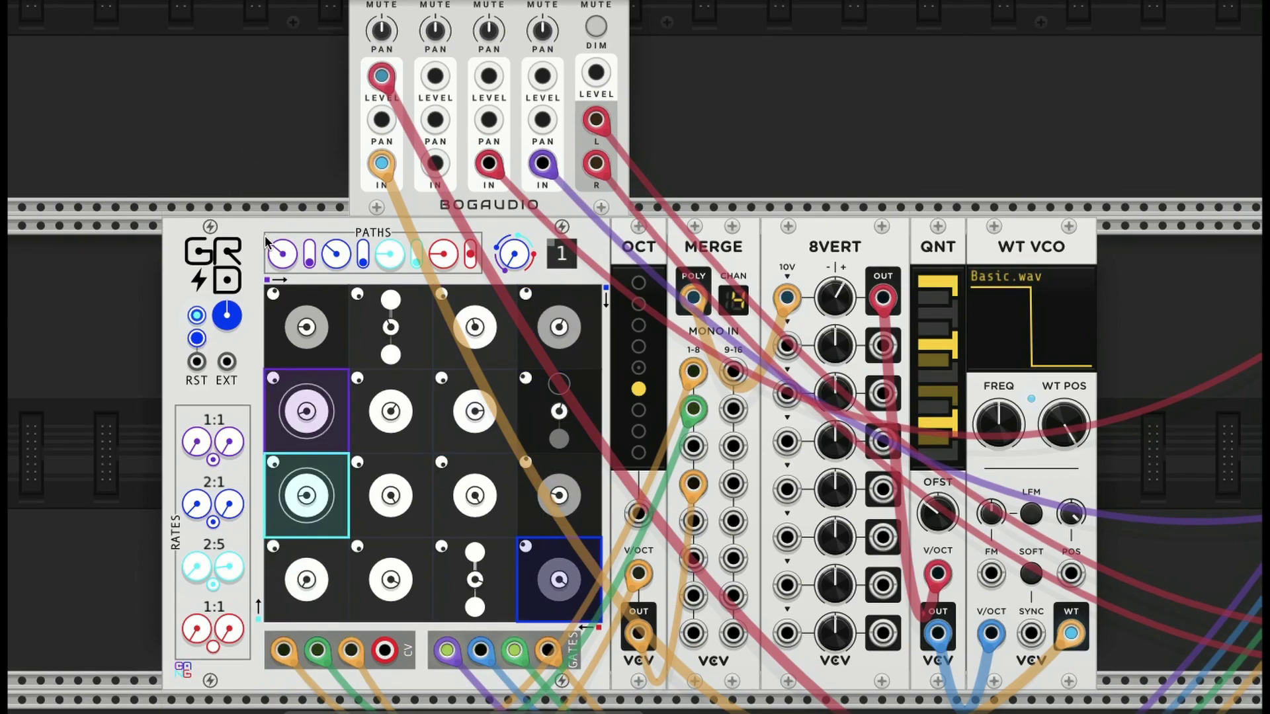
pyautogui.scroll(10, 266, 244)
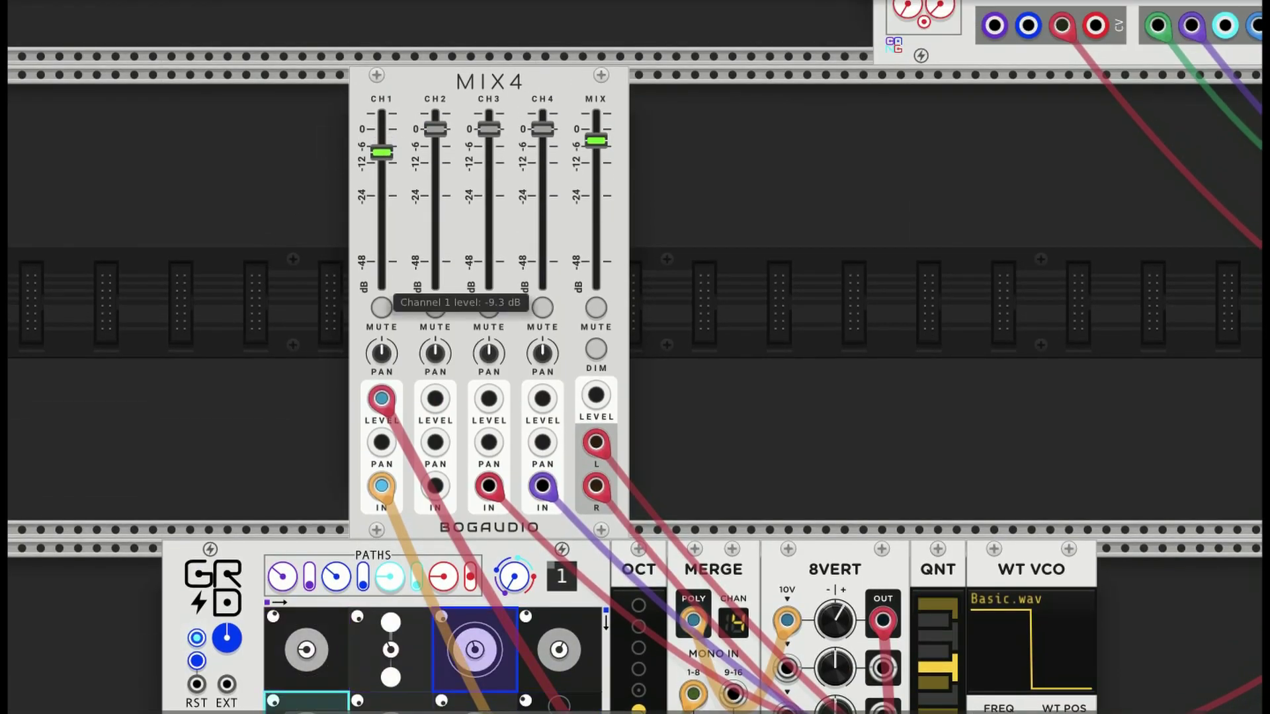
pyautogui.moveTo(382, 152); pyautogui.dragTo(381, 160)
pyautogui.scroll(-13, 136, 387)
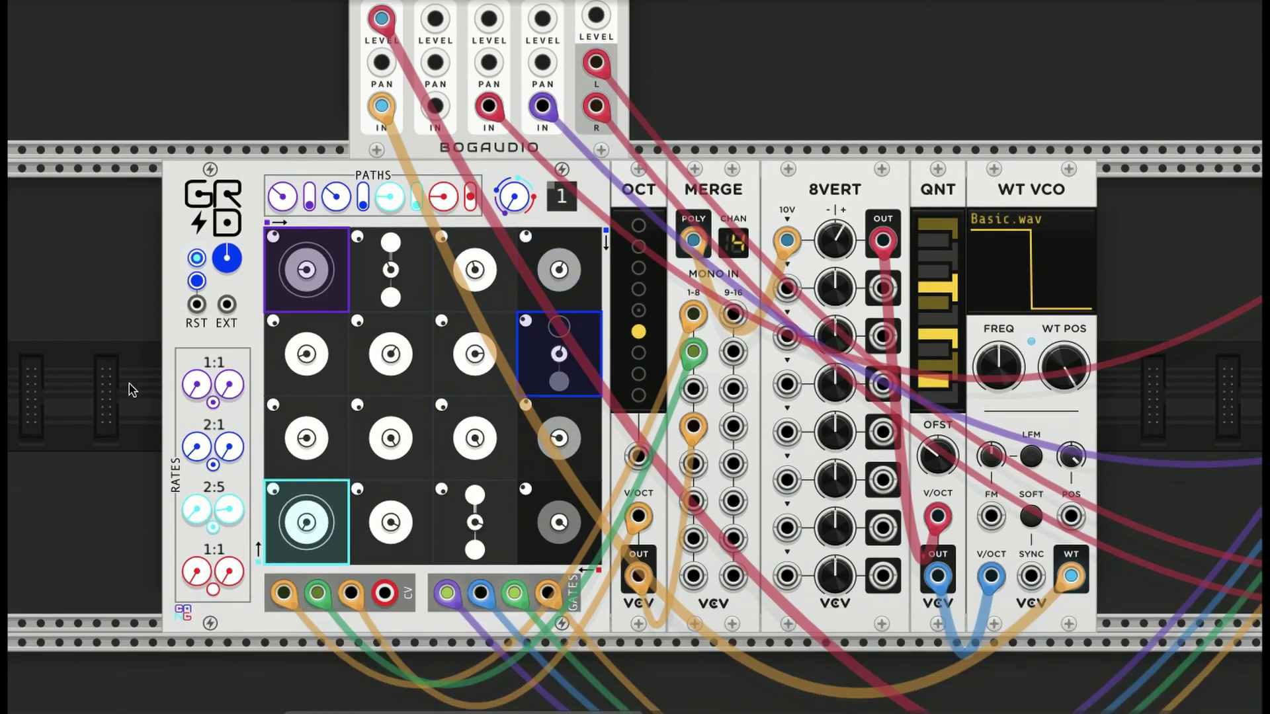
# Step: Rewire the first MERGE so aqua CV feeds channel 3 and red CV feeds channel 4, and turn on the red rate
pyautogui.scroll(-1, 146, 426)
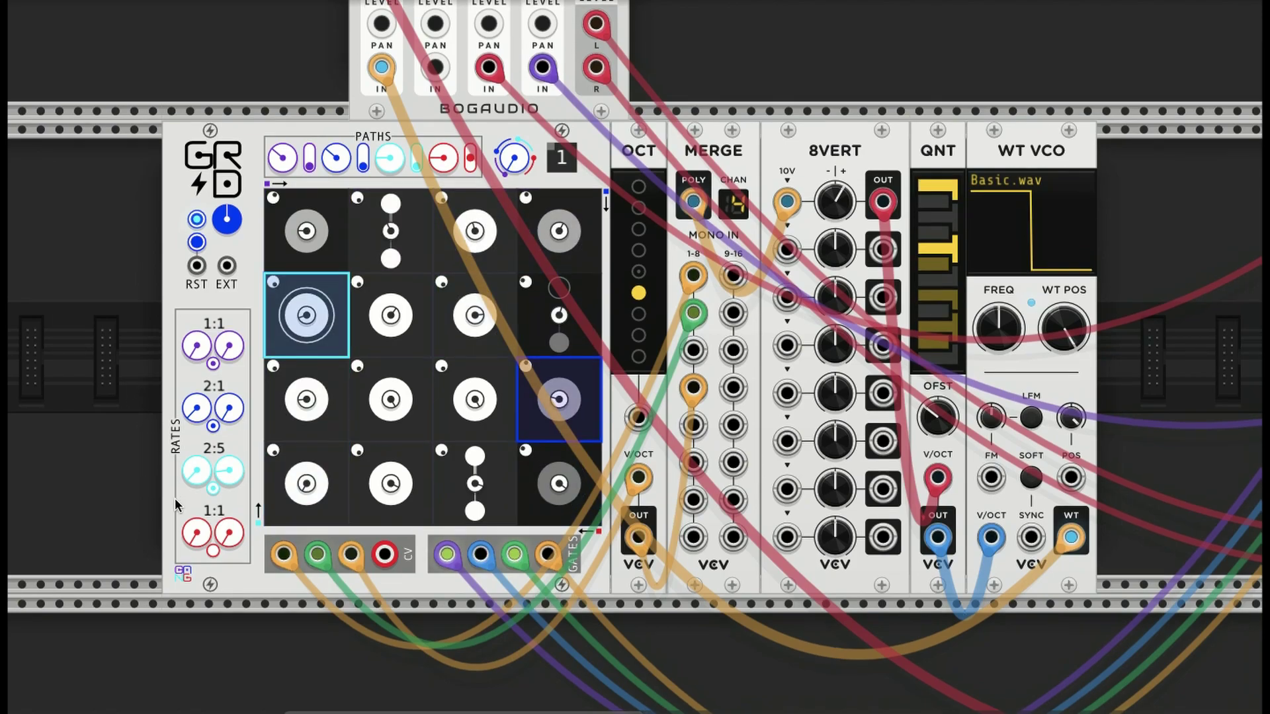
pyautogui.moveTo(385, 549); pyautogui.dragTo(695, 347)
pyautogui.scroll(1, 695, 384)
pyautogui.scroll(1, 696, 422)
pyautogui.moveTo(695, 425); pyautogui.dragTo(695, 391)
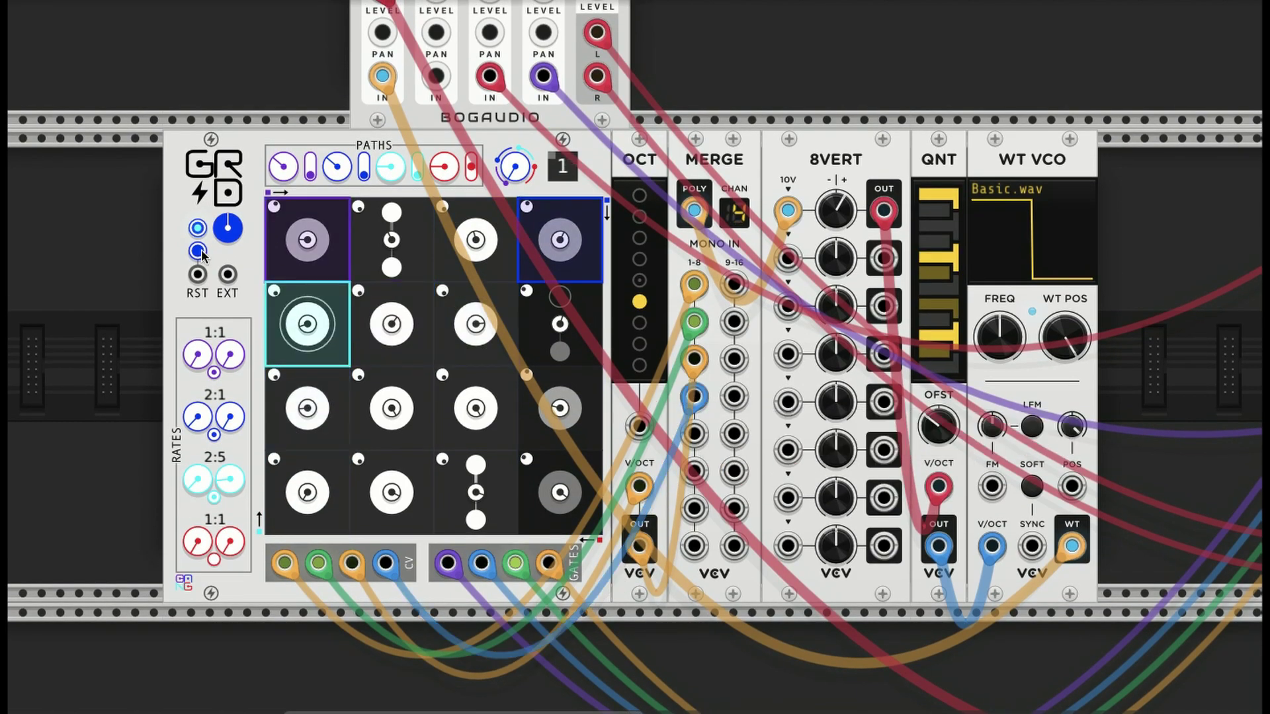
pyautogui.click(218, 562)
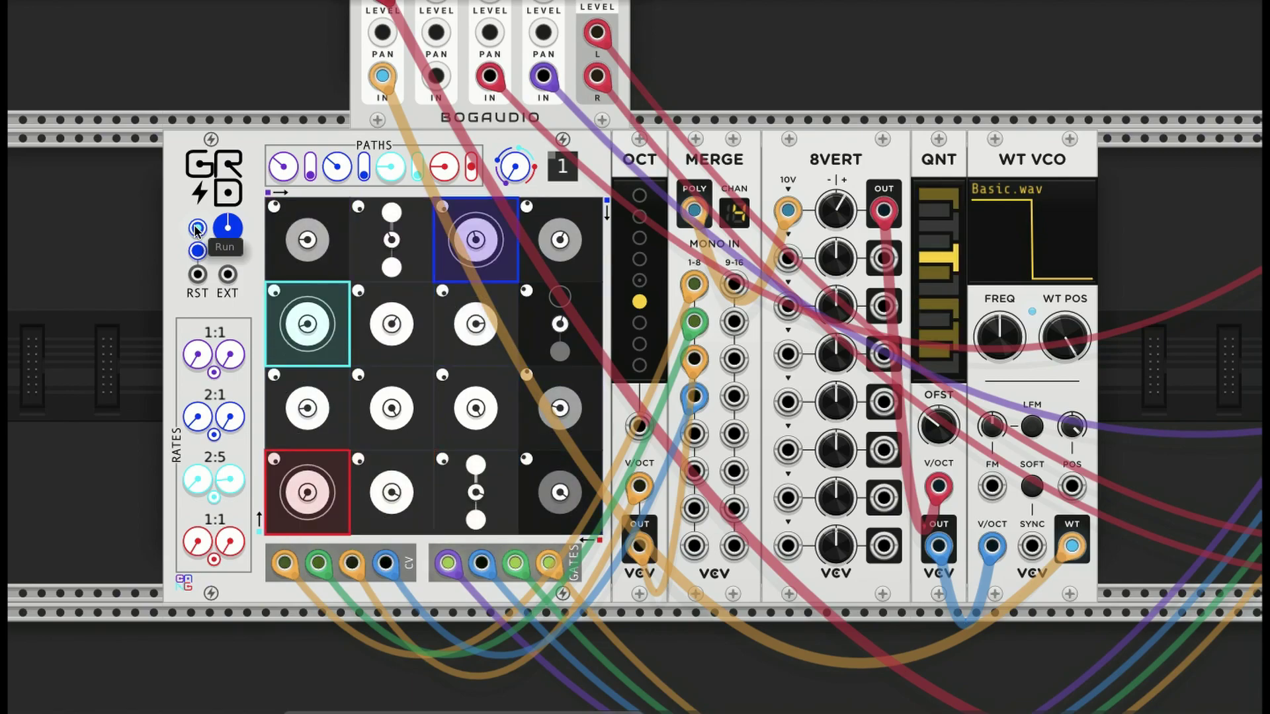
# Step: Lower the Octave module's shift by one octave and turn down the wavetable position on the WT VCO
pyautogui.click(637, 324)
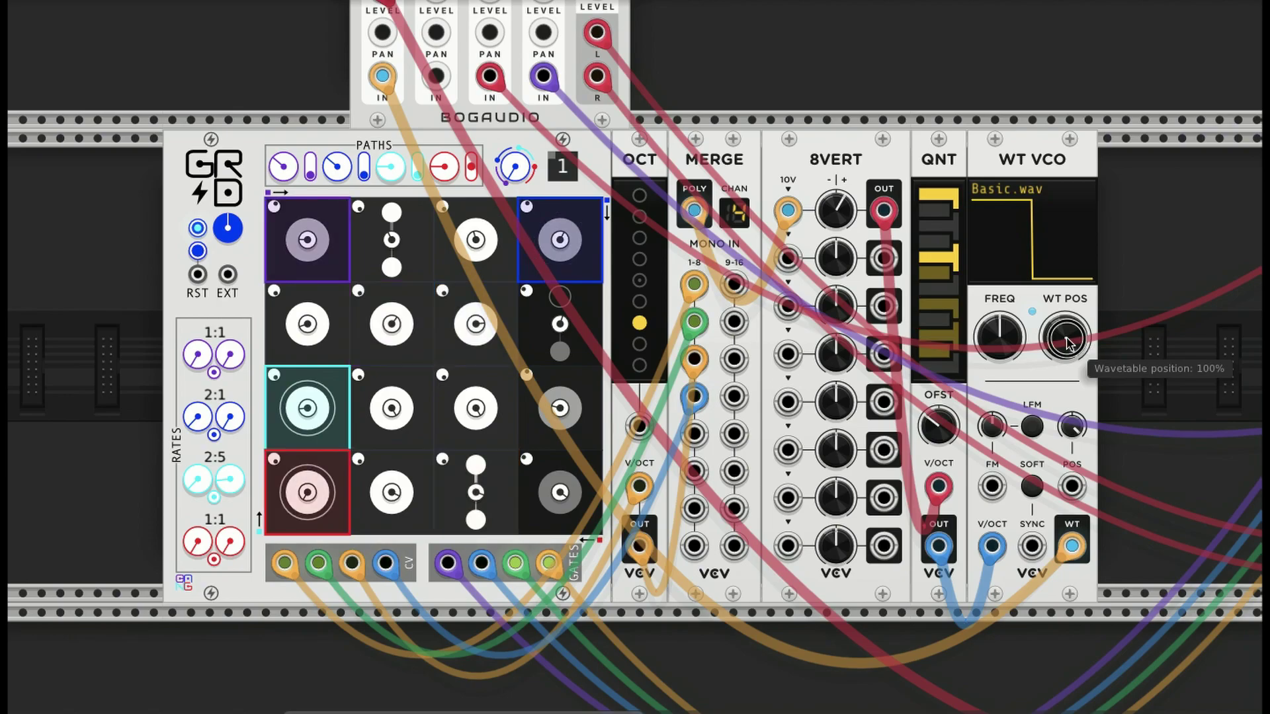
pyautogui.moveTo(1076, 348); pyautogui.dragTo(1076, 398)
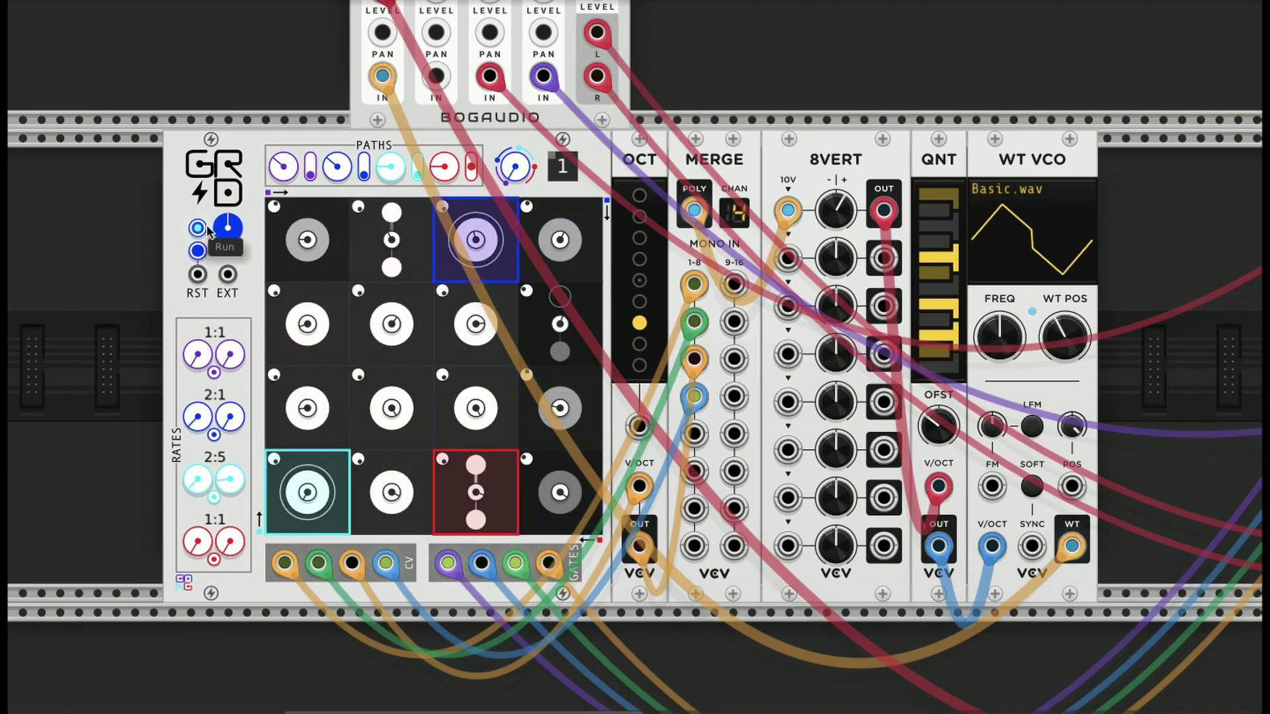
# Step: Stop and restart the lower GRD sequencer, and mute channel 1 on the MIX4 mixer
pyautogui.scroll(5, 334, 122)
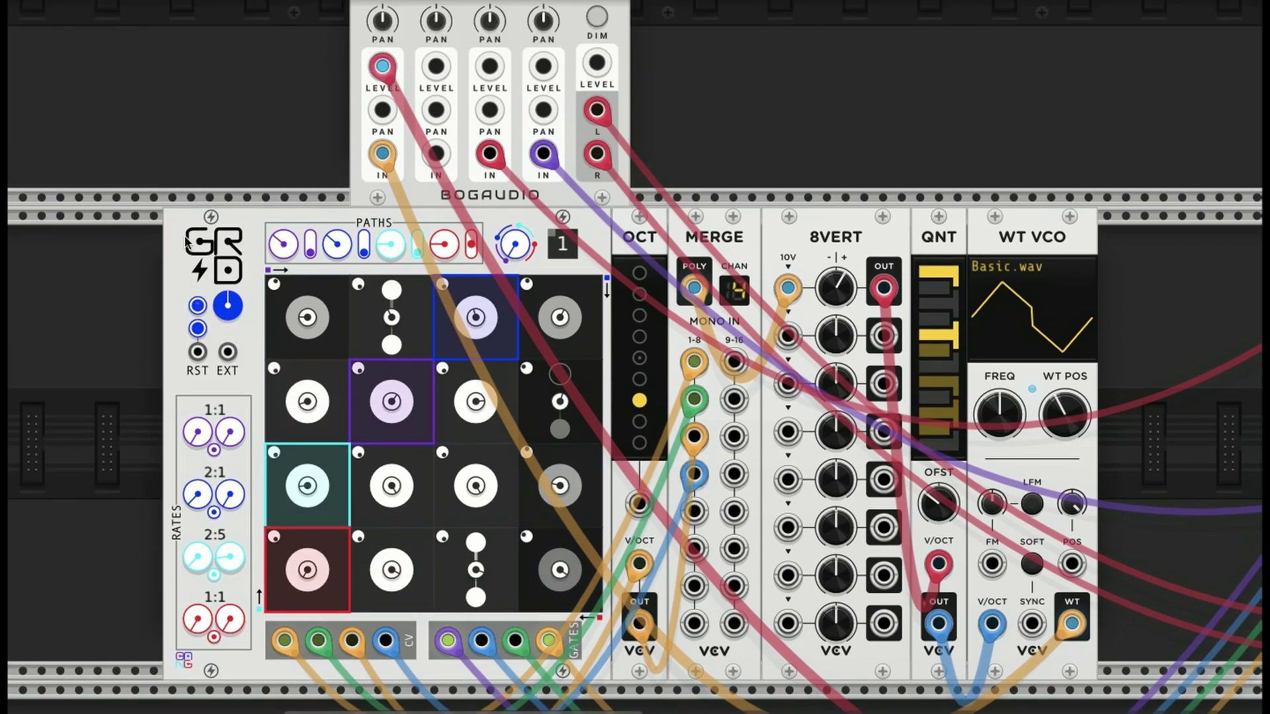
pyautogui.scroll(-5, 179, 386)
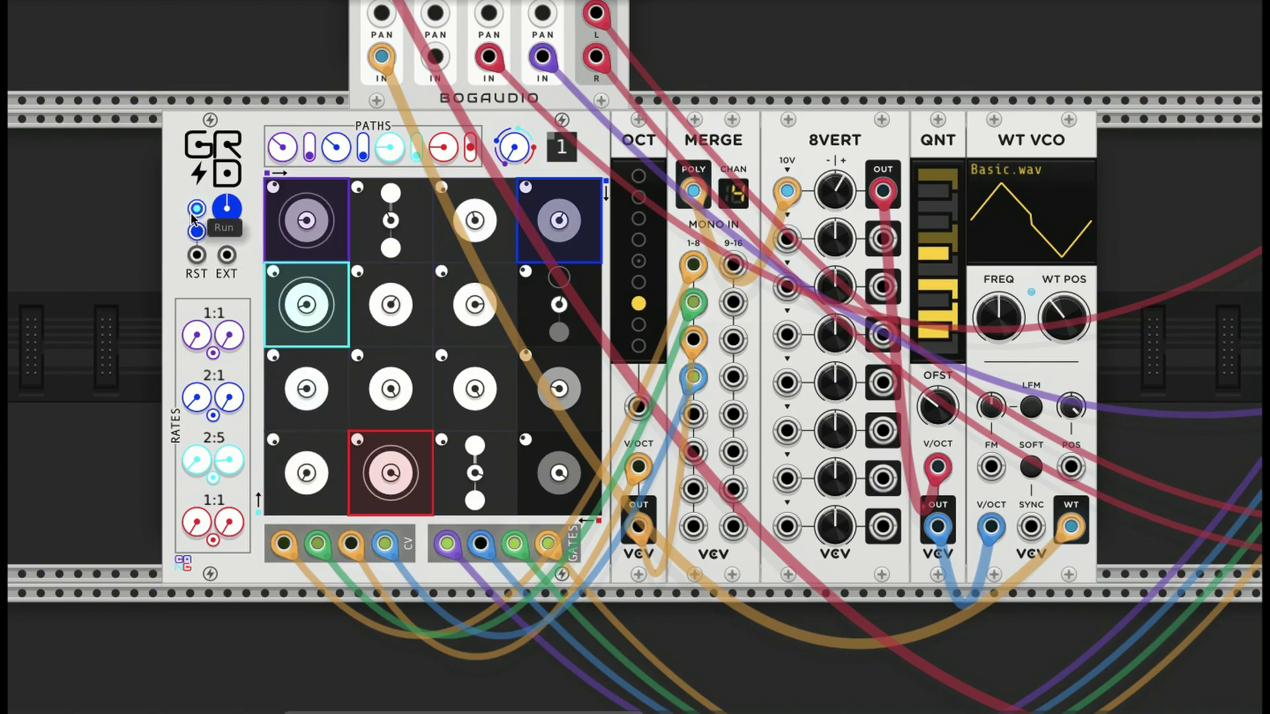
pyautogui.scroll(5, 337, 126)
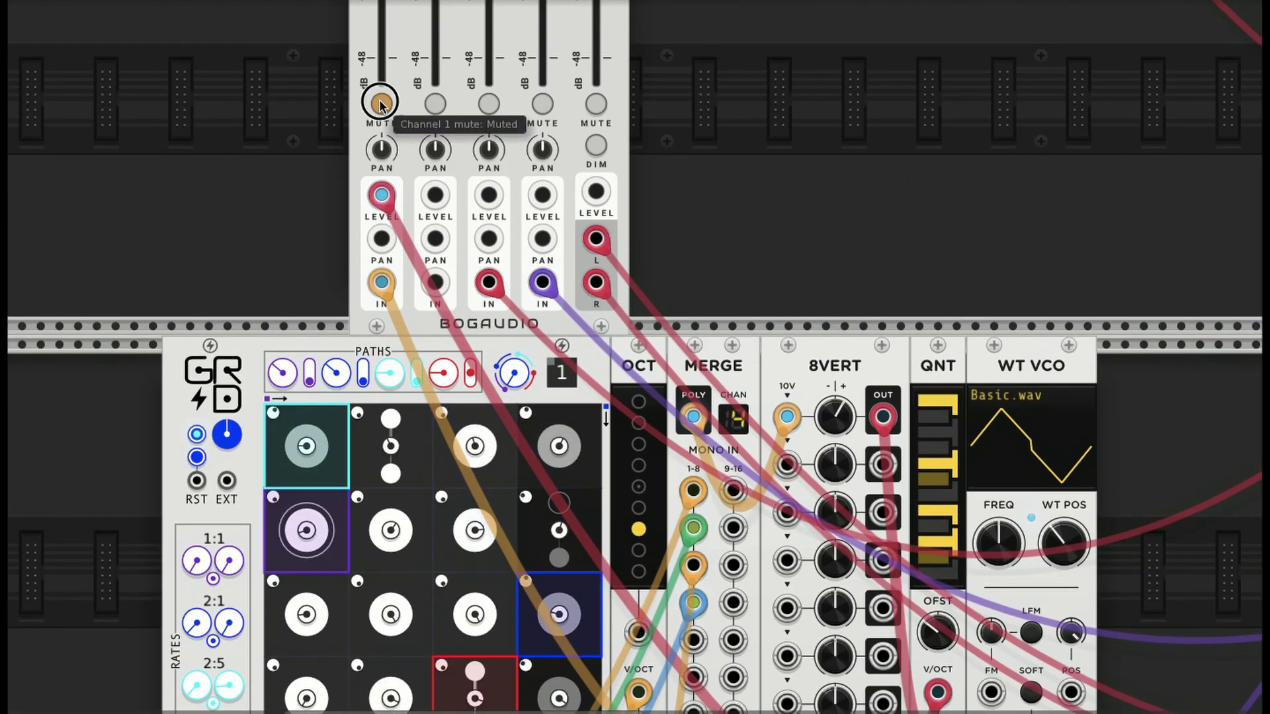
pyautogui.scroll(-5, 162, 219)
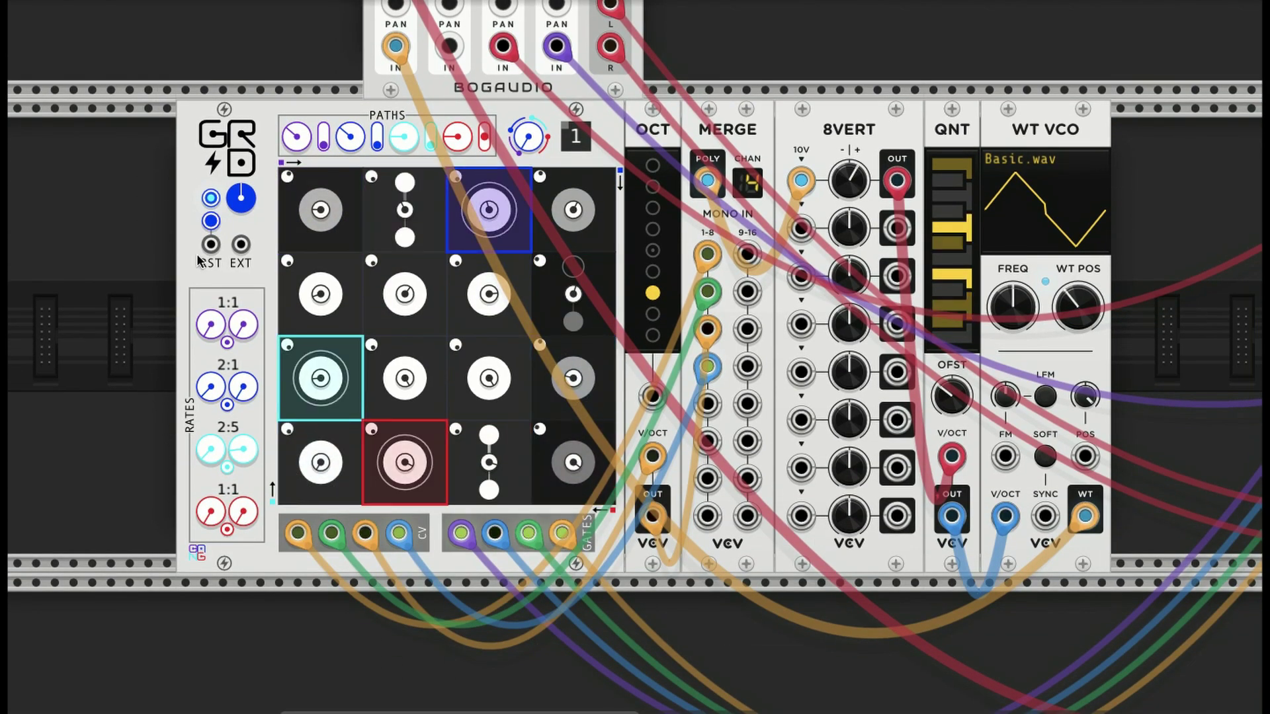
# Step: Set the gain of the 8VERT module's first row to 30%
pyautogui.rightClick(849, 190)
pyautogui.write('30')
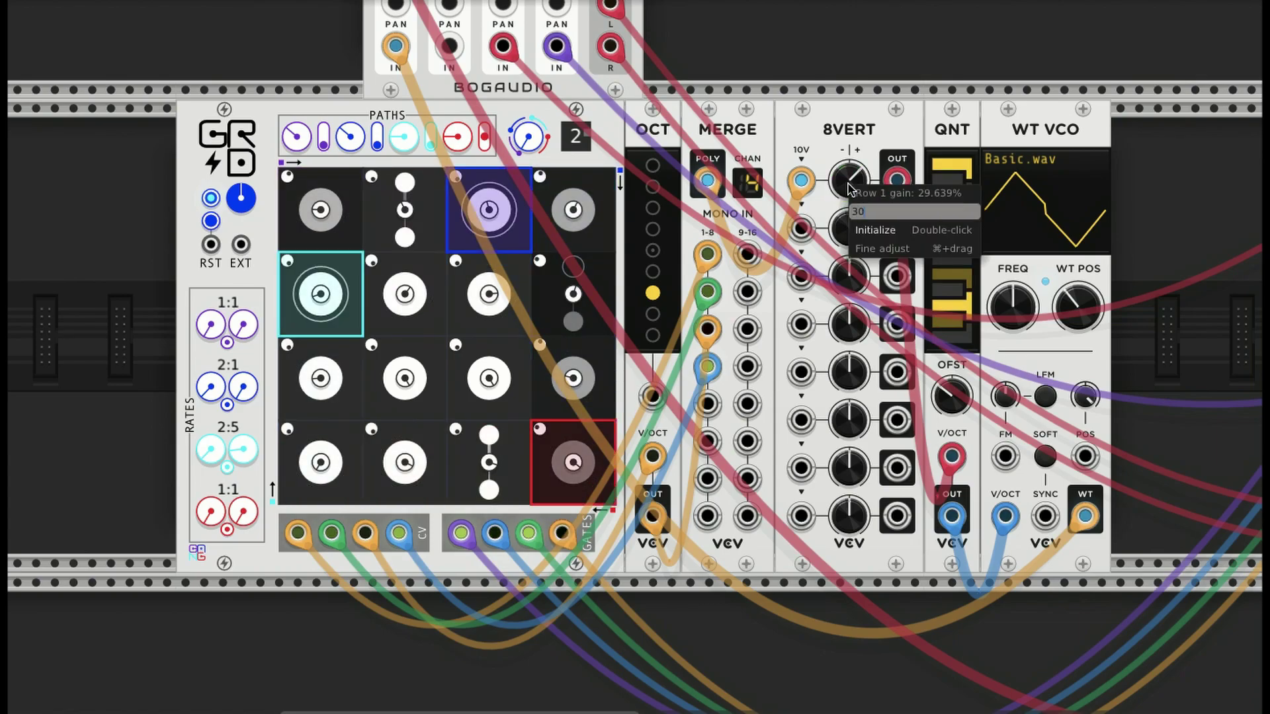
pyautogui.press('Return')
pyautogui.rightClick(849, 190)
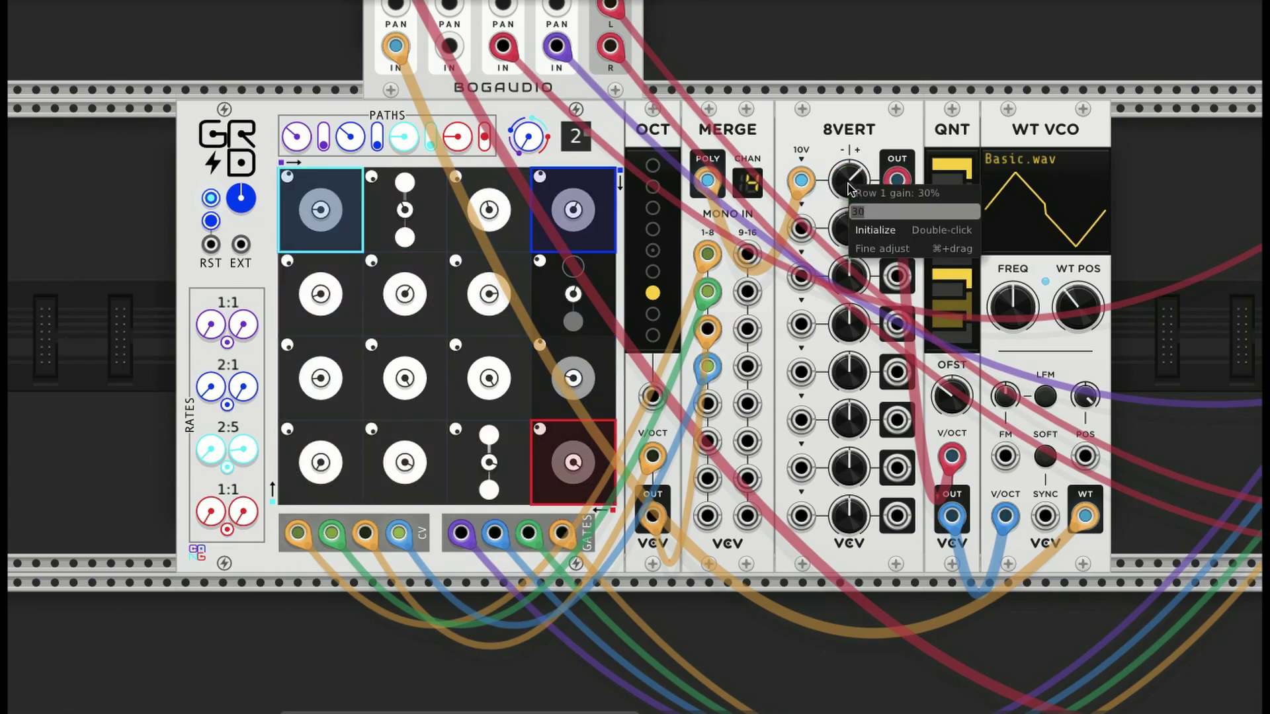
pyautogui.write('0')
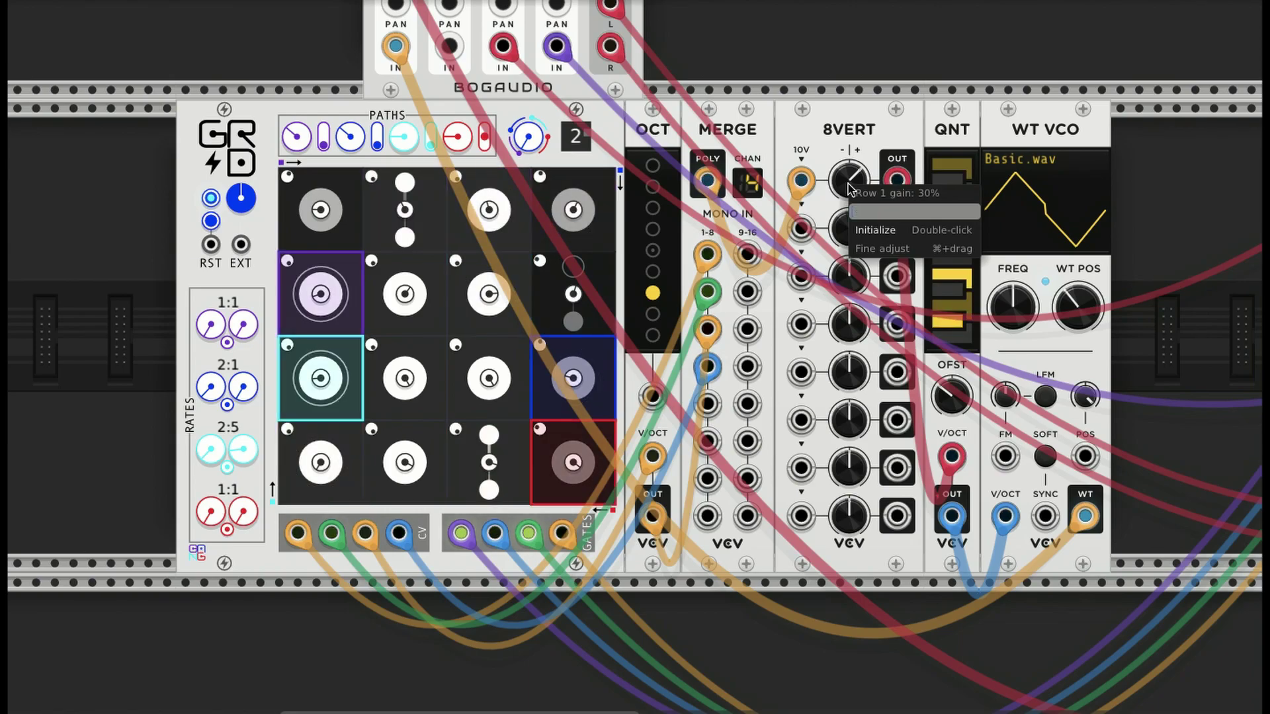
pyautogui.press('Return')
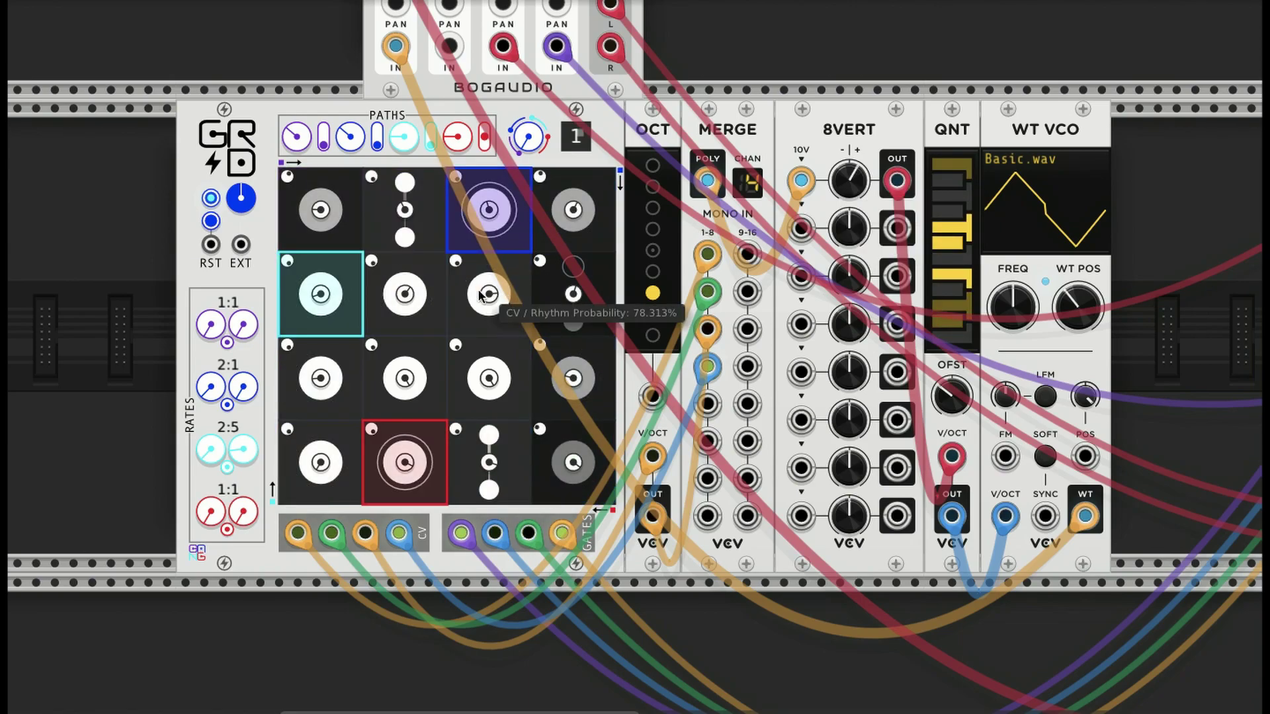
# Step: Raise the beat division of the lower sequencer's second-row, second-column cell to three beats
pyautogui.click(399, 313)
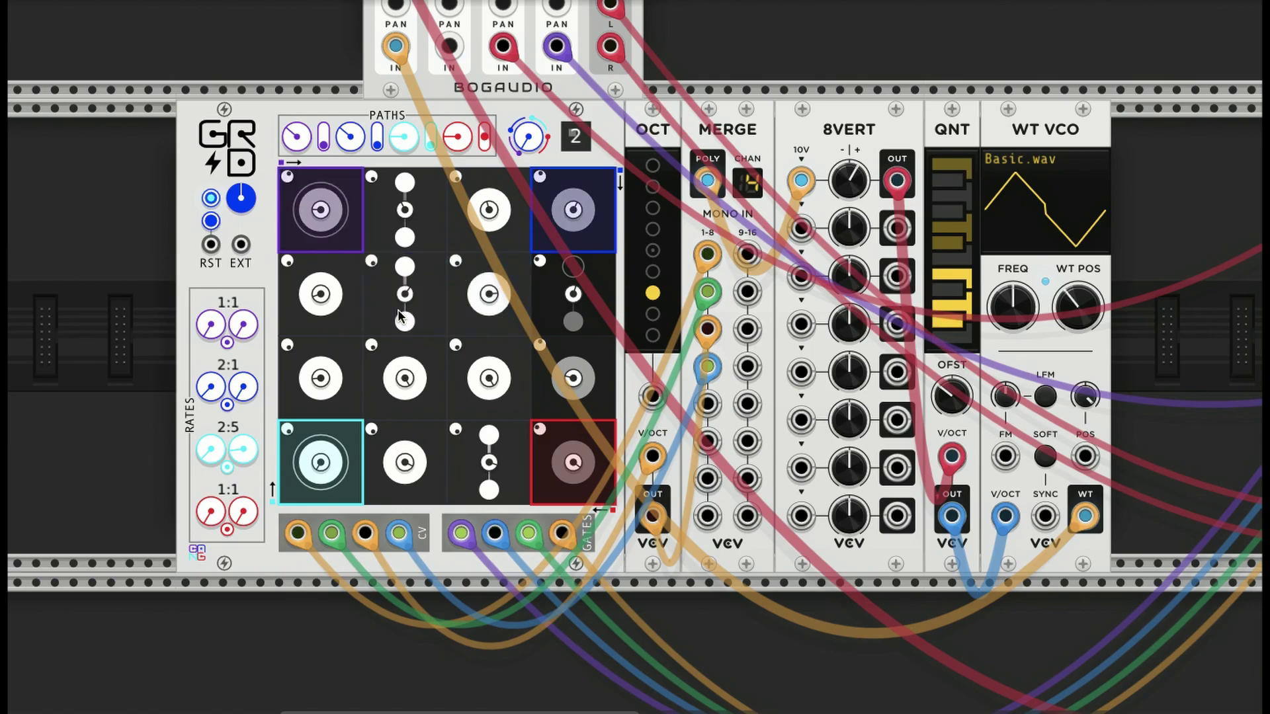
pyautogui.hscroll(2, 398, 317)
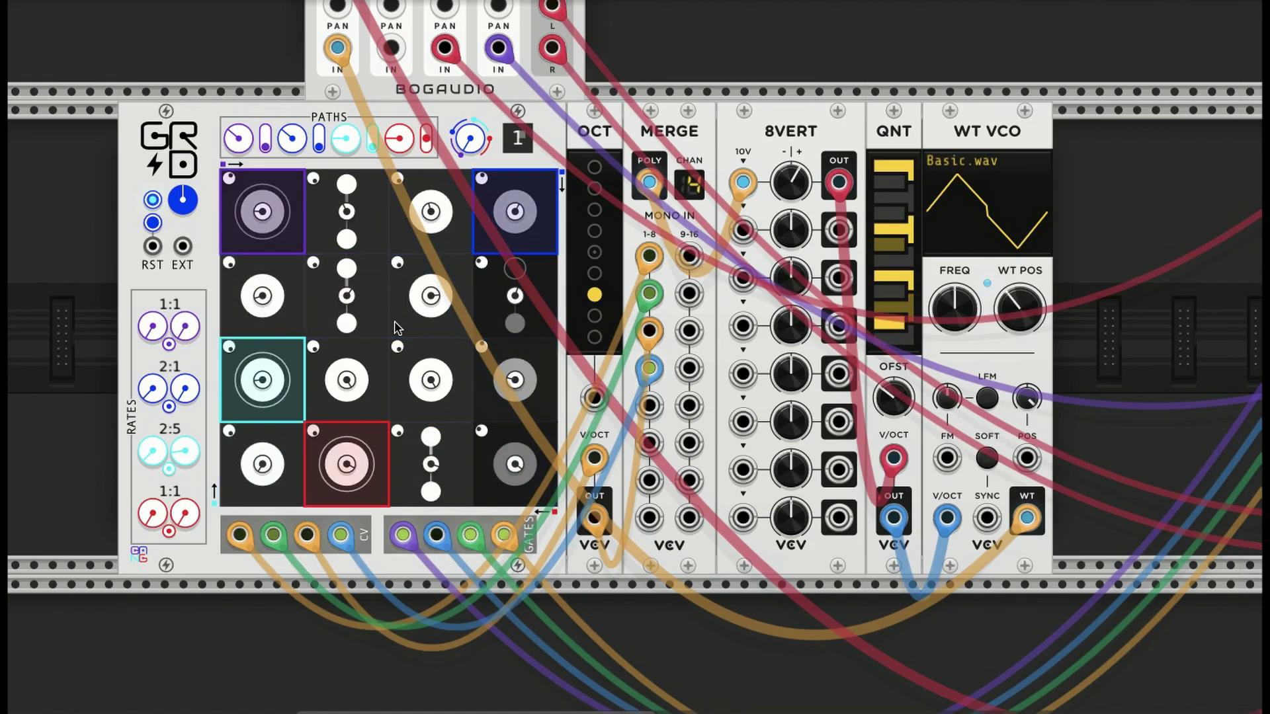
pyautogui.click(368, 313)
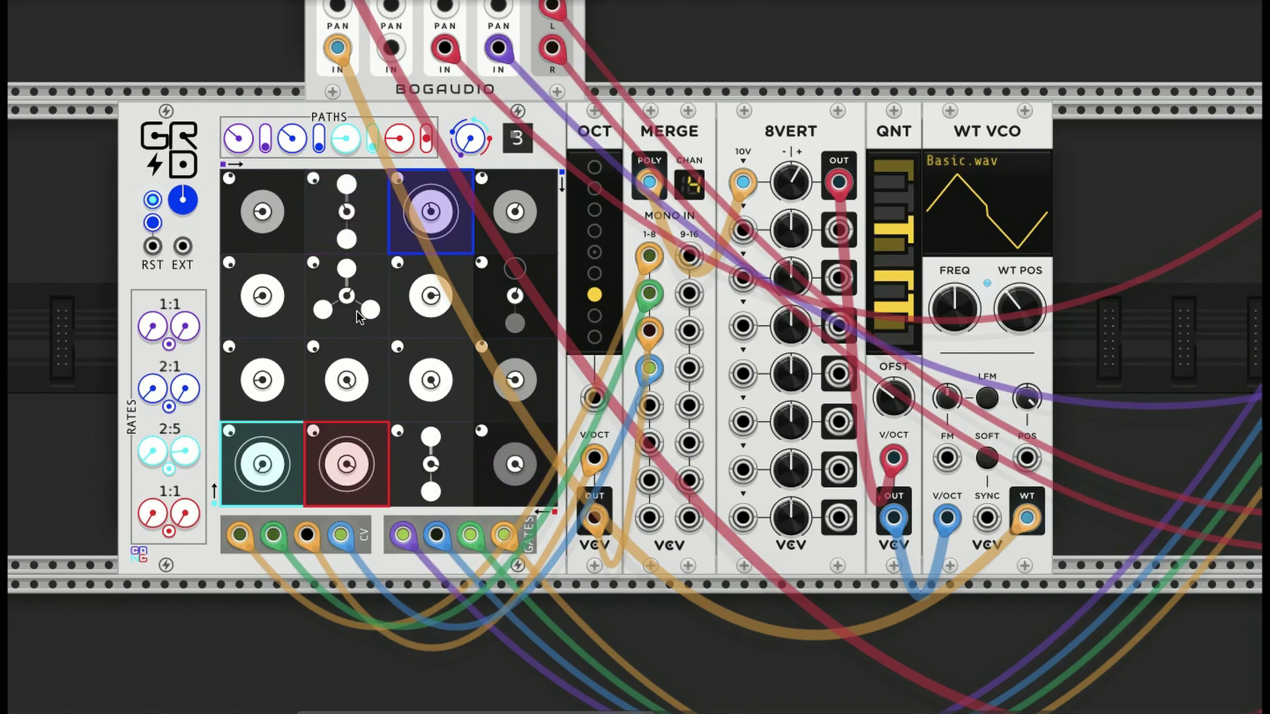
pyautogui.moveTo(347, 297)
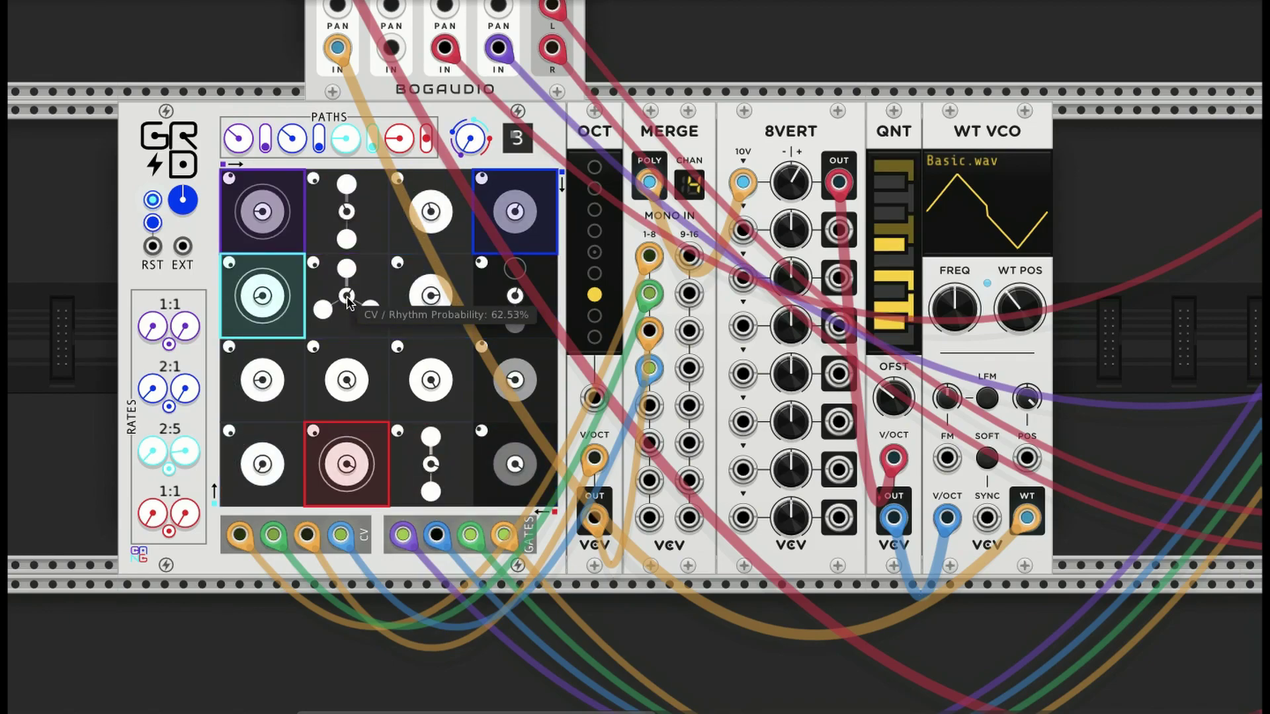